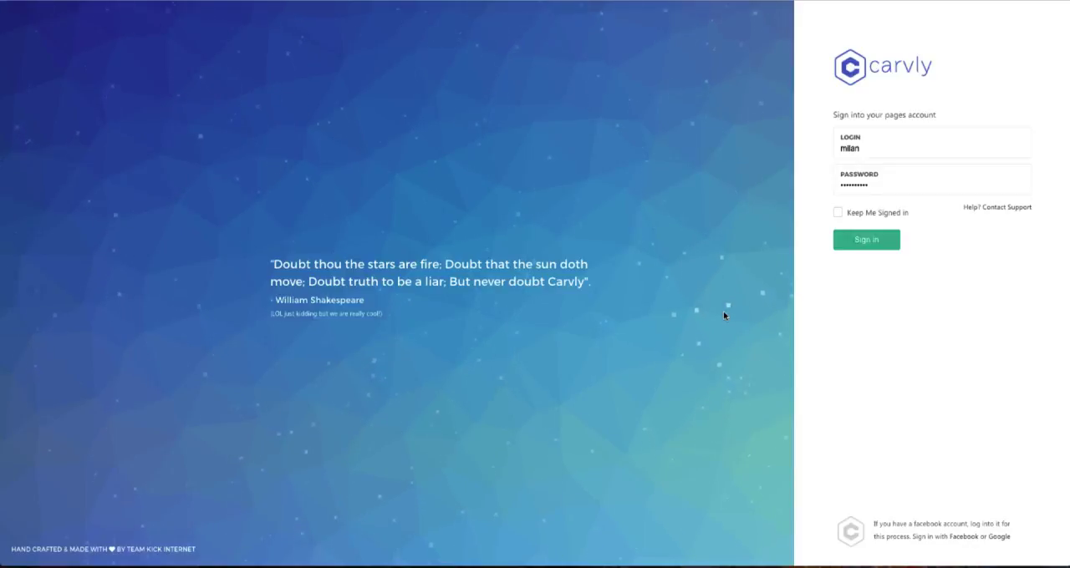
Sign in to the account with the login details already filled in.
left_click(868, 240)
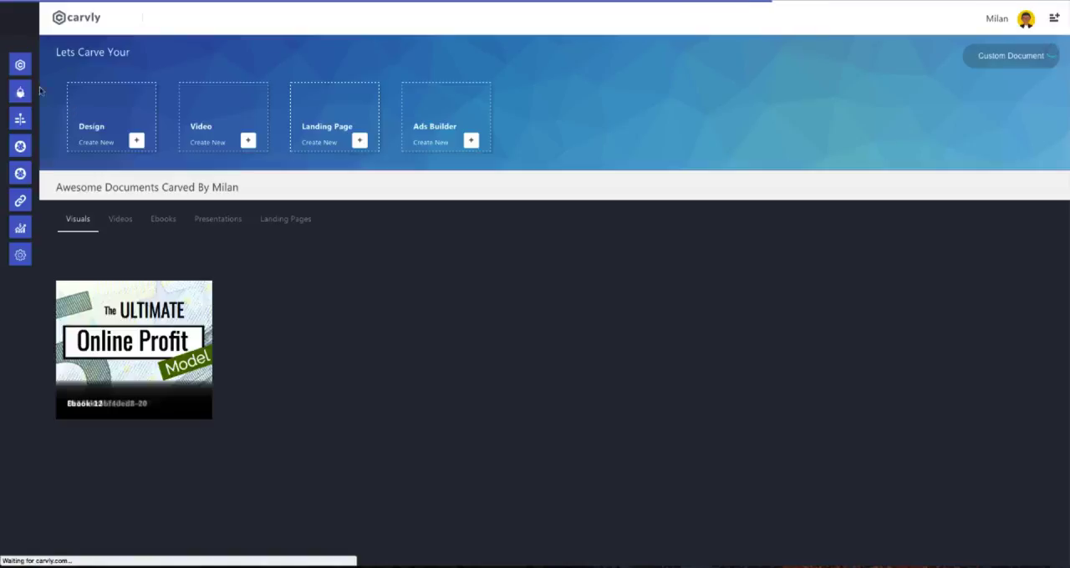
Look through the CarvBot, Leads, Team, Cloak URL, Analytics and Settings entries of the main navigation.
mouse_move(22, 84)
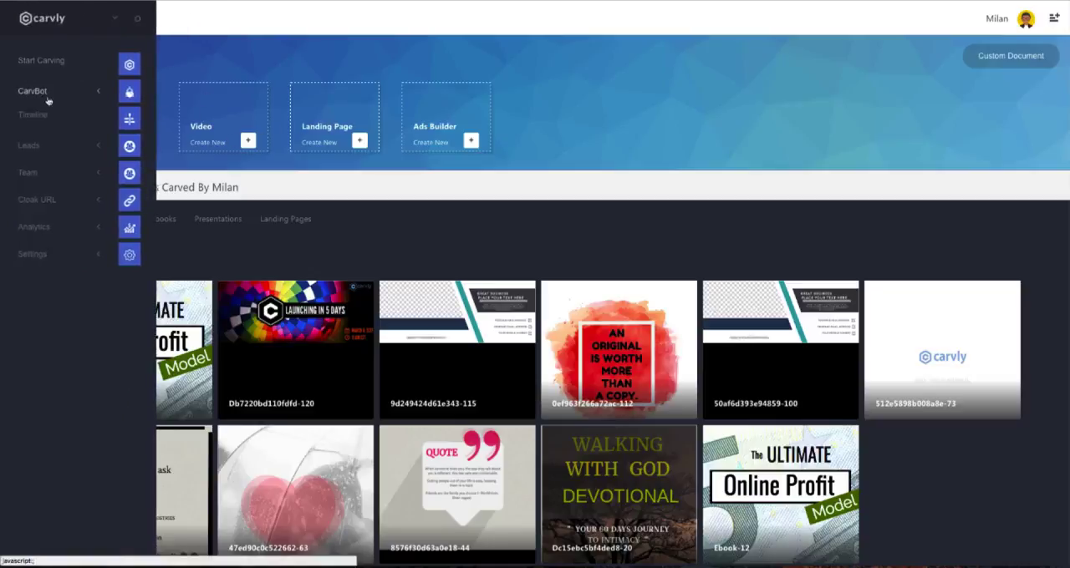
left_click(81, 95)
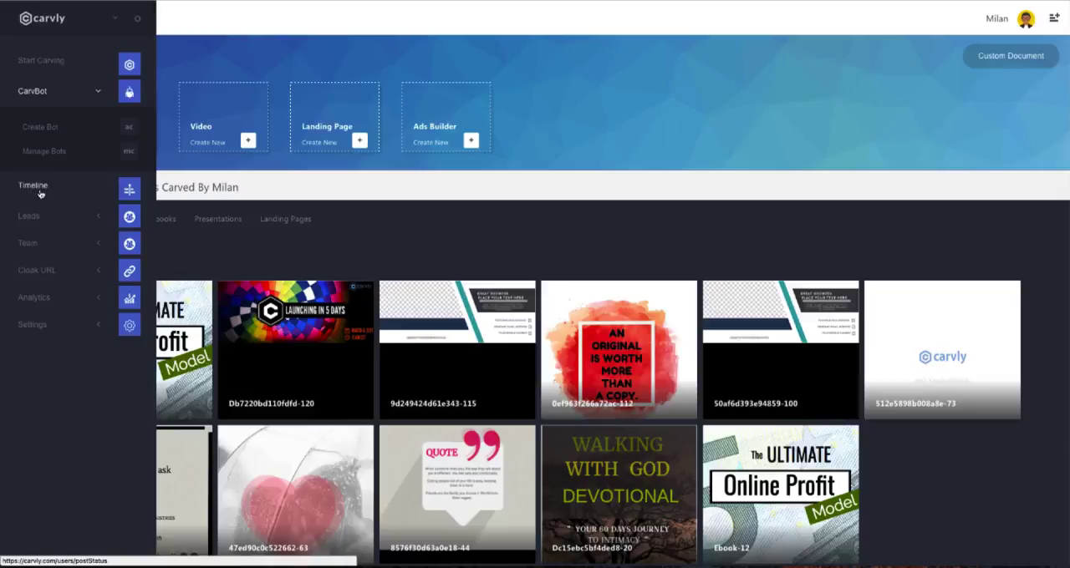
left_click(44, 216)
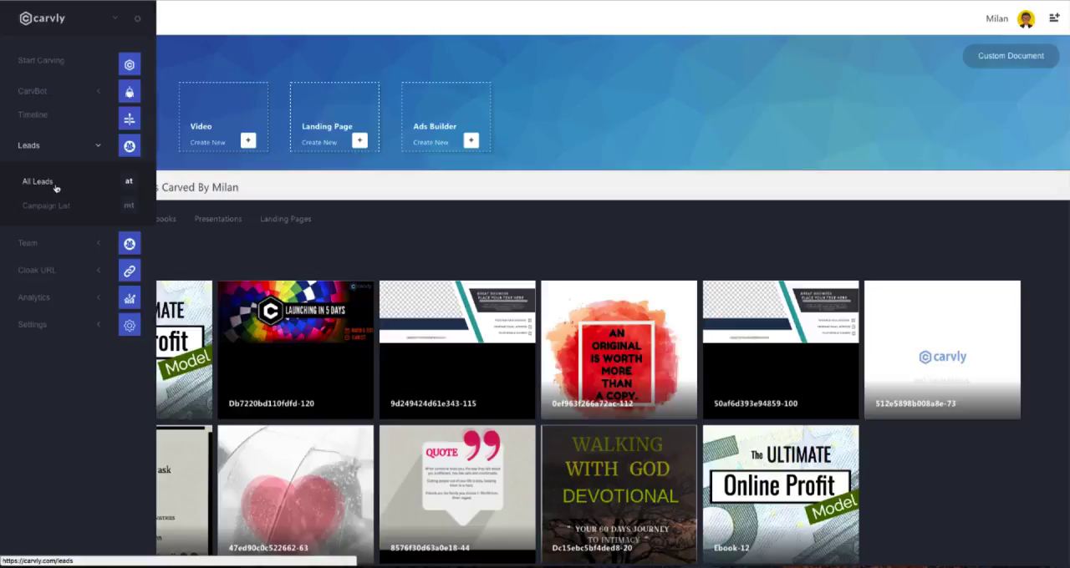
left_click(62, 242)
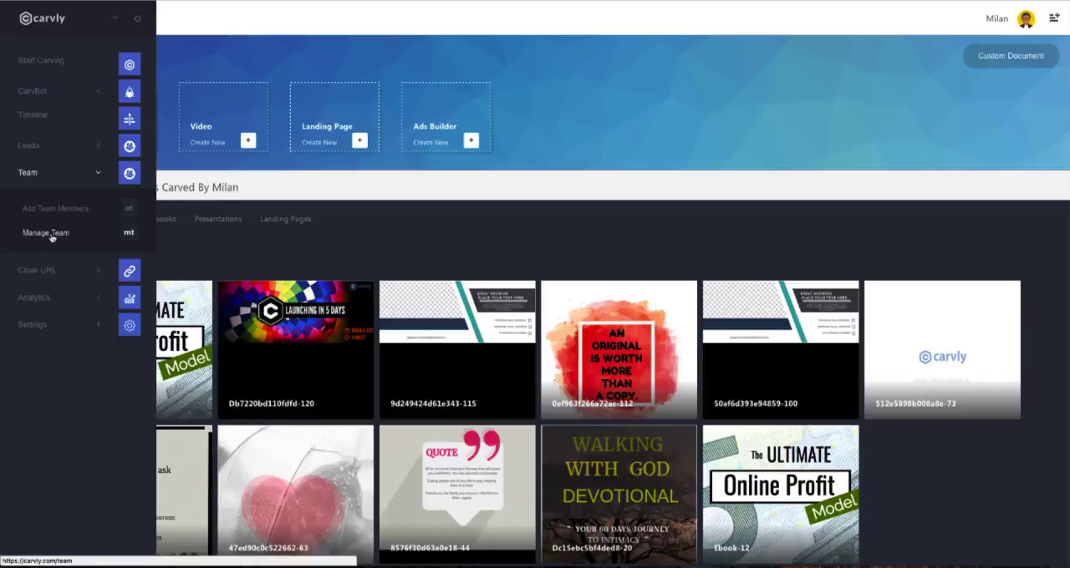
left_click(65, 268)
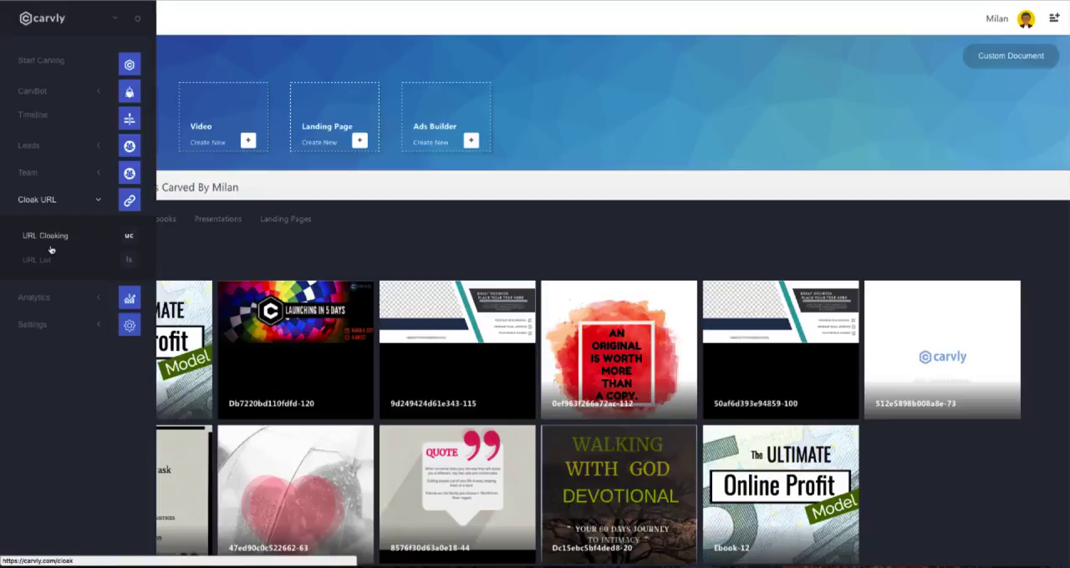
left_click(62, 297)
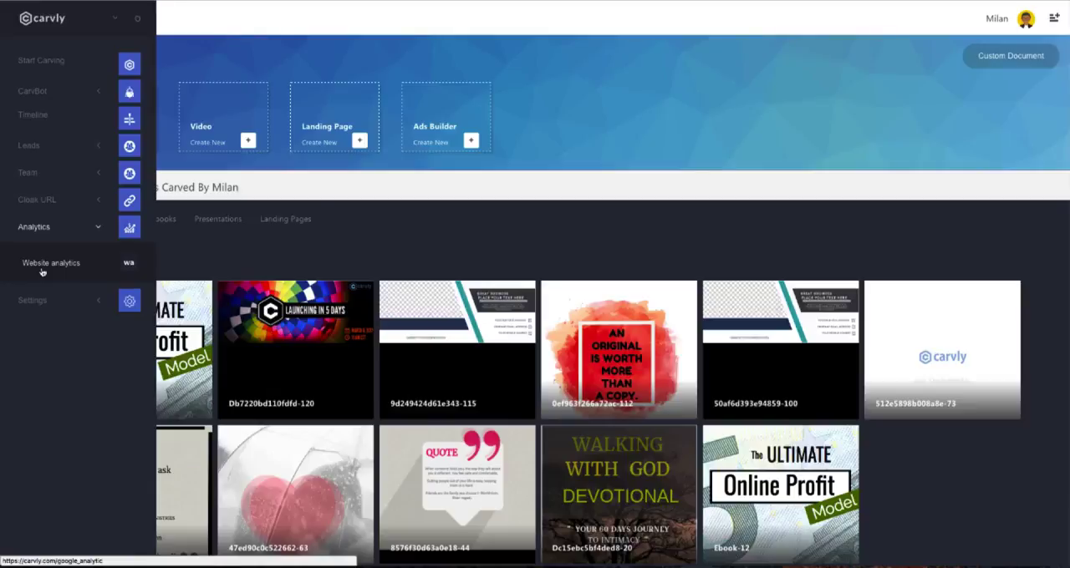
left_click(35, 300)
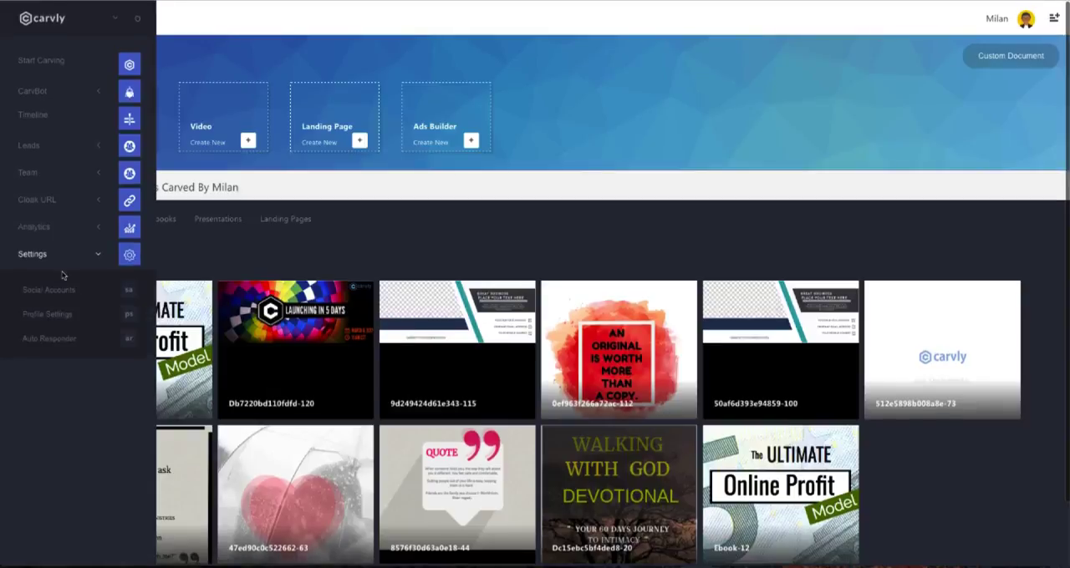
Check the account options under the profile avatar and look over the saved visual documents on the dashboard.
left_click(1036, 22)
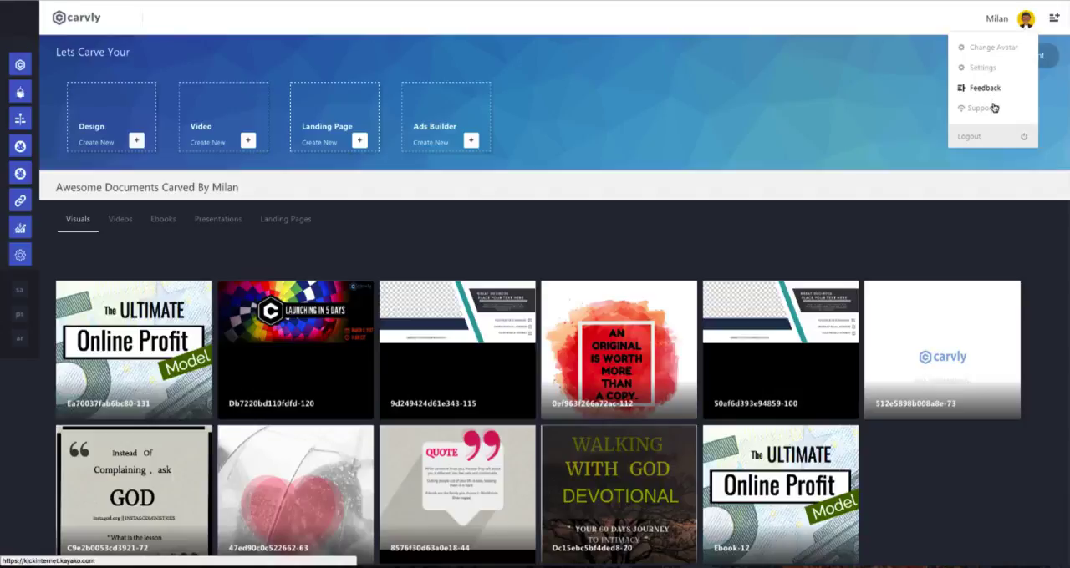
left_click(1029, 21)
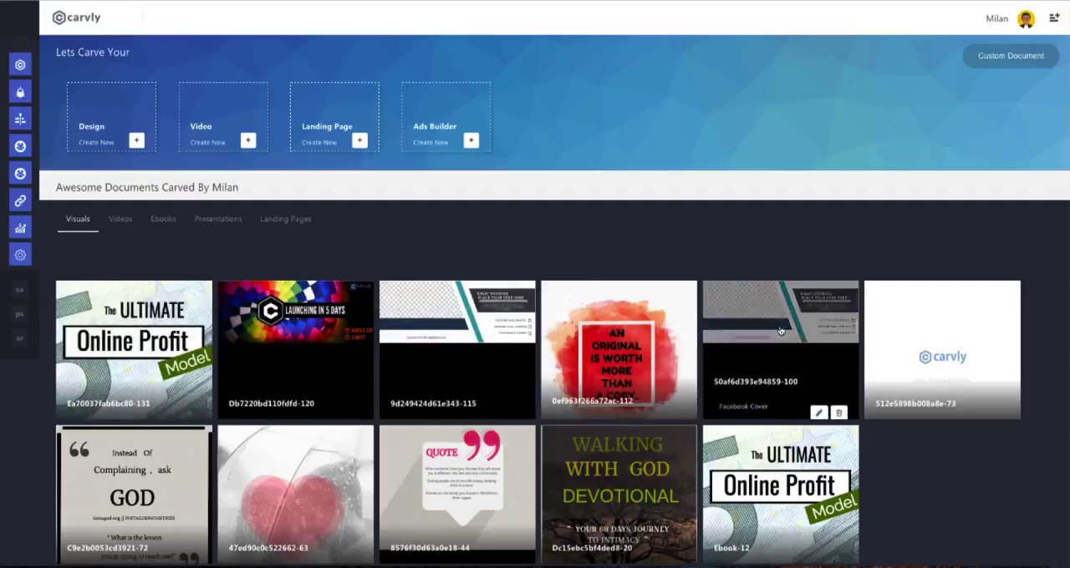
scroll(346, 439, "down", 2)
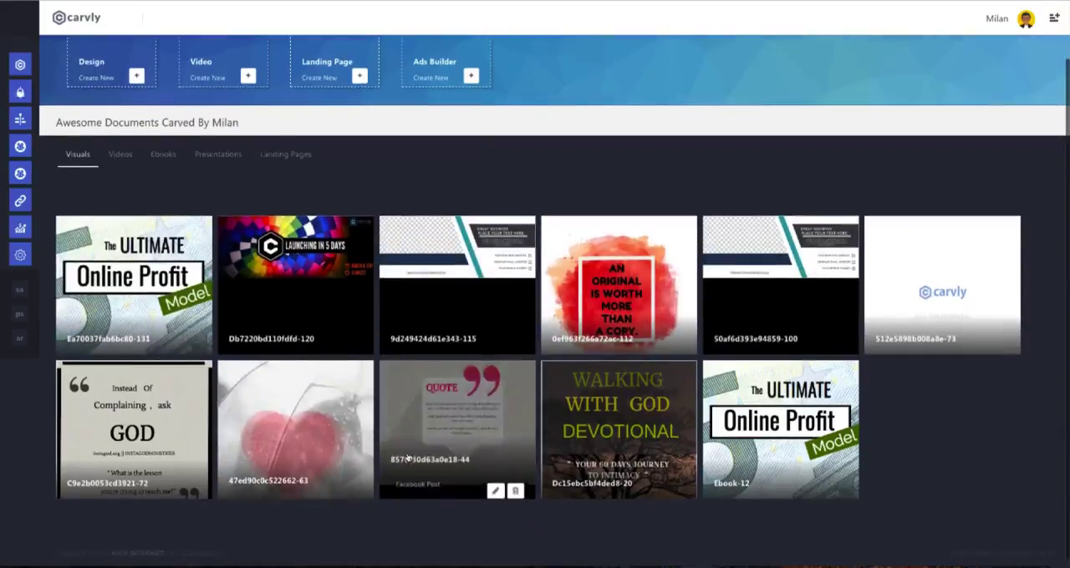
scroll(497, 334, "up", 2)
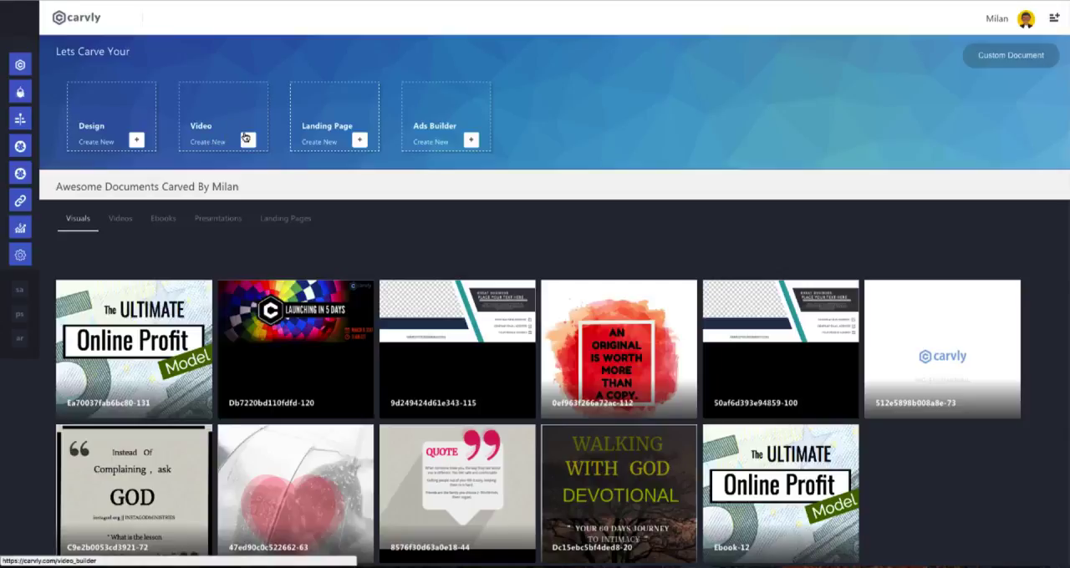
View the saved videos, expand the details of the vertical forests video, and return to the saved visuals.
left_click(120, 217)
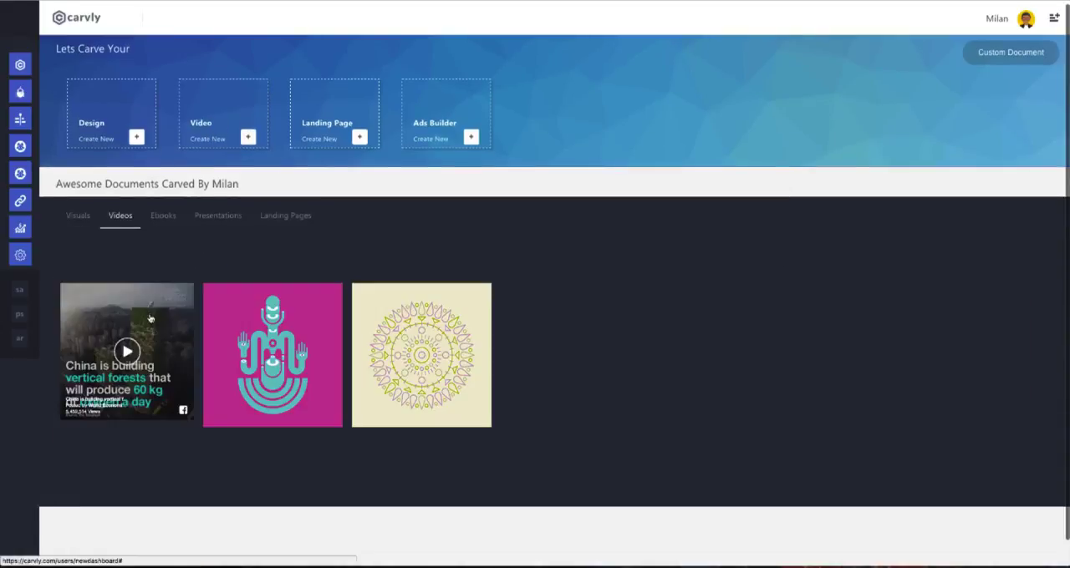
left_click(150, 319)
scroll(159, 305, "down", 2)
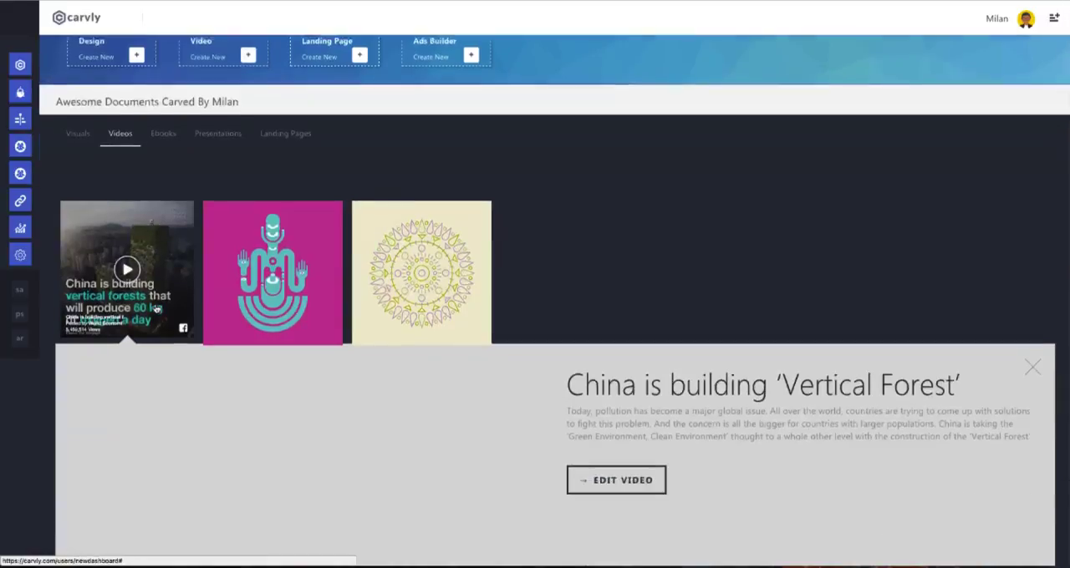
scroll(163, 296, "down", 1)
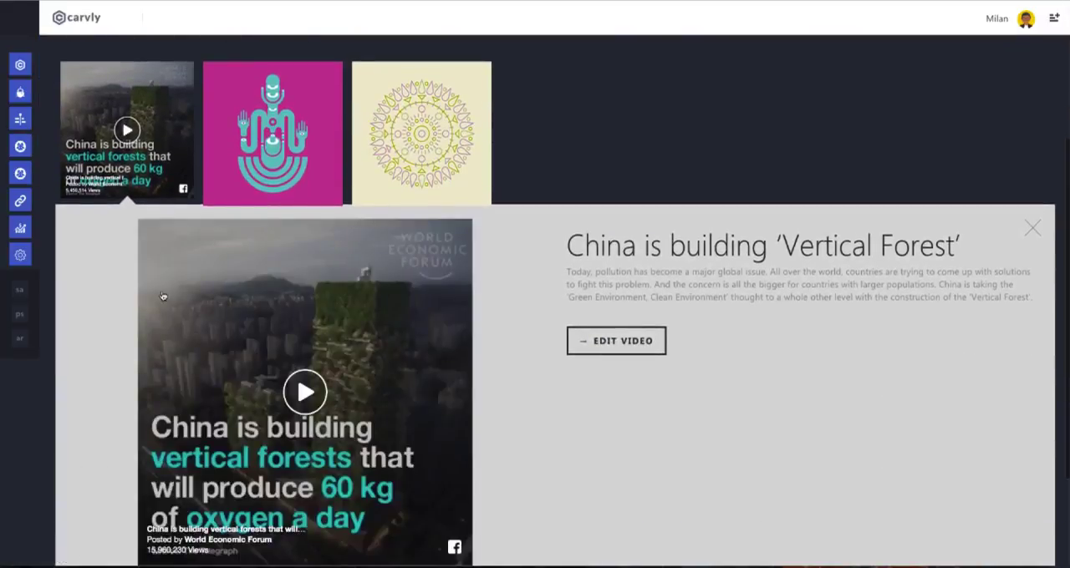
scroll(126, 248, "up", 3)
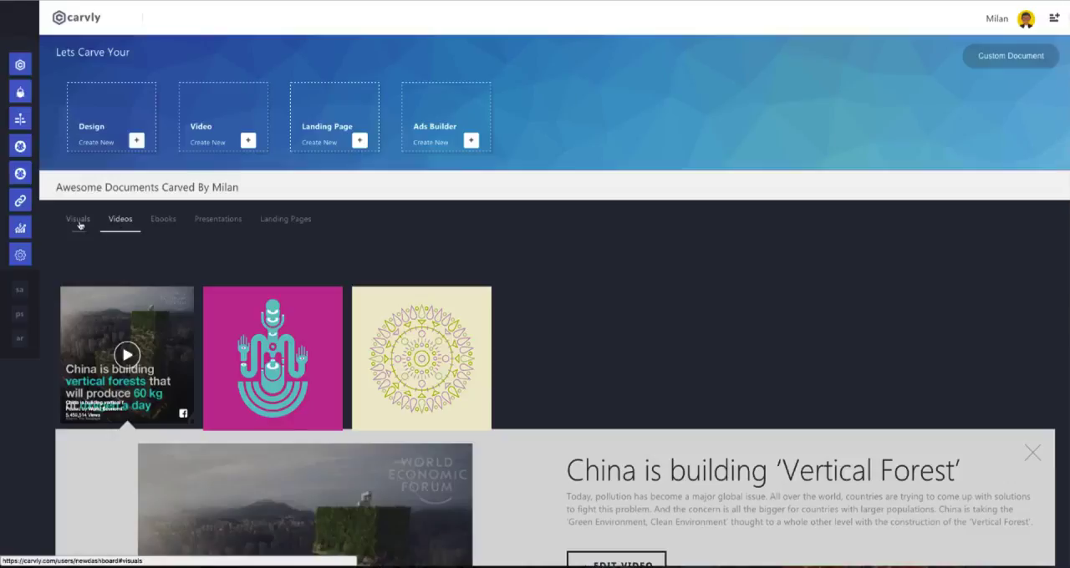
left_click(80, 221)
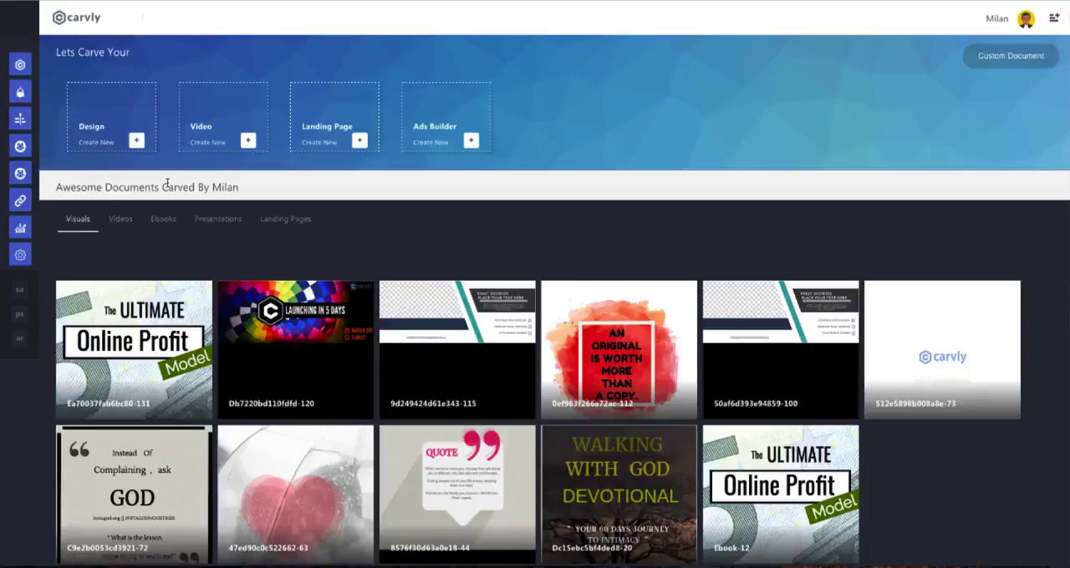
Browse the preset formats for a new design, from Social and Ebook & Blogging through Brand Identity, Events and Ads.
left_click(137, 142)
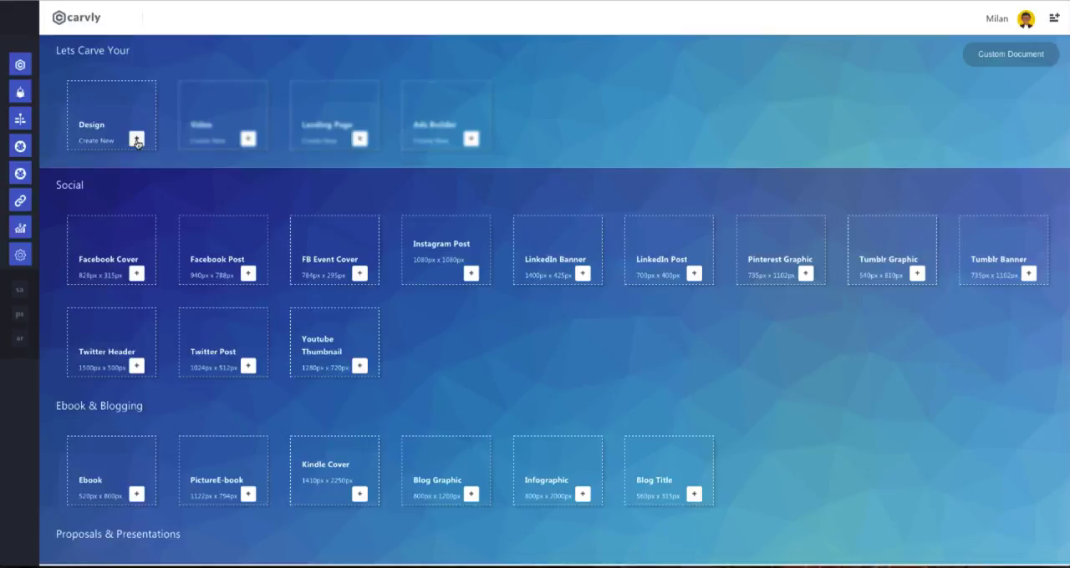
scroll(137, 144, "down", 1)
scroll(139, 144, "down", 2)
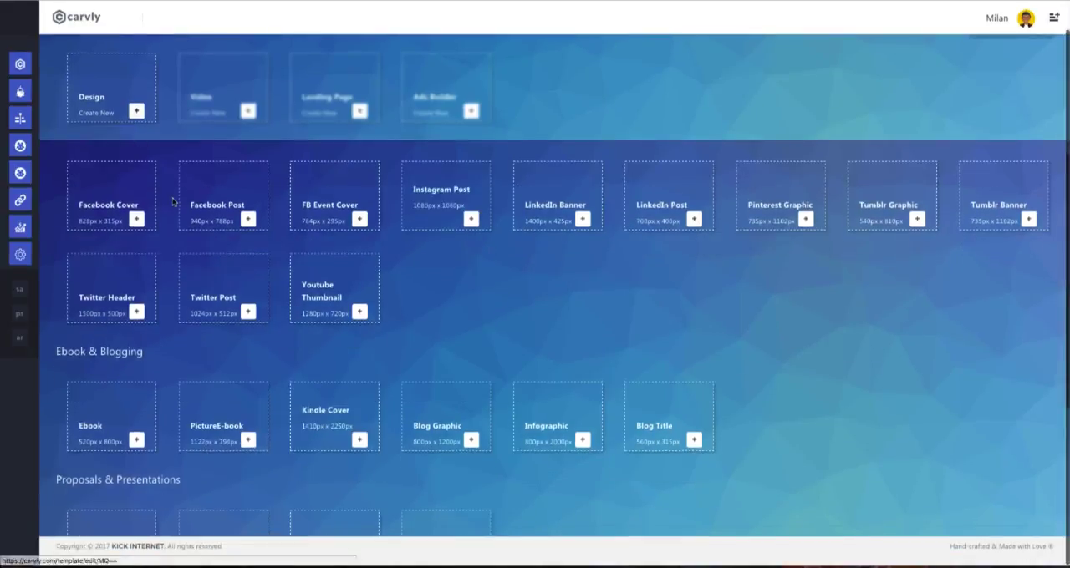
scroll(172, 204, "up", 2)
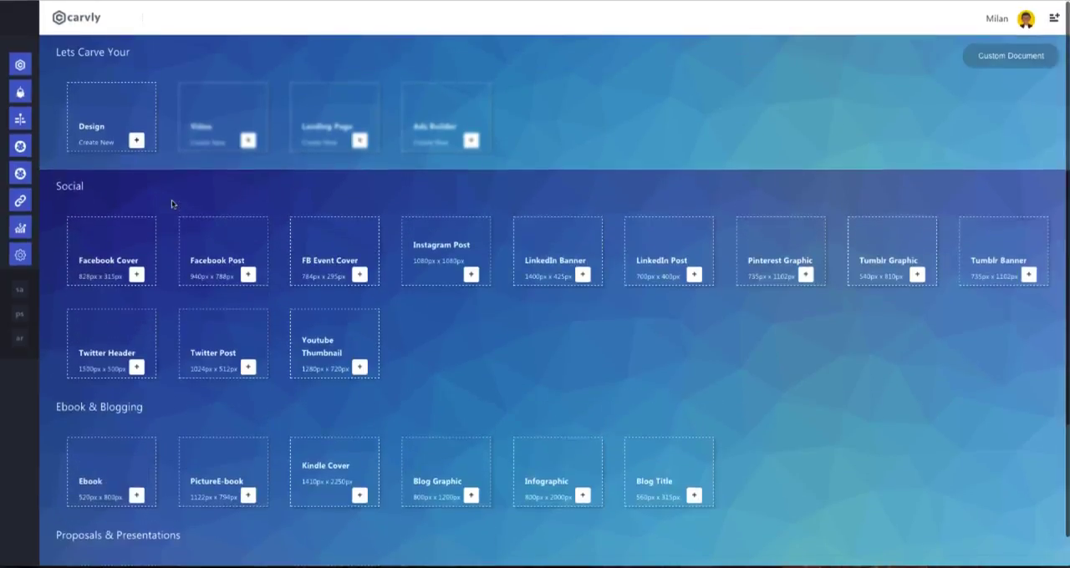
scroll(171, 204, "down", 5)
scroll(171, 200, "down", 3)
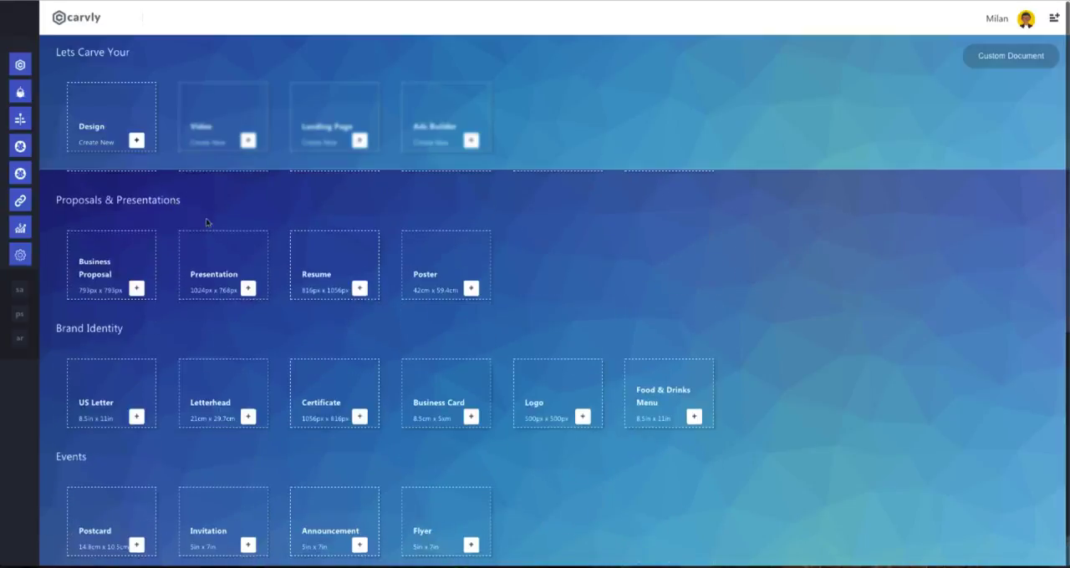
scroll(449, 260, "down", 6)
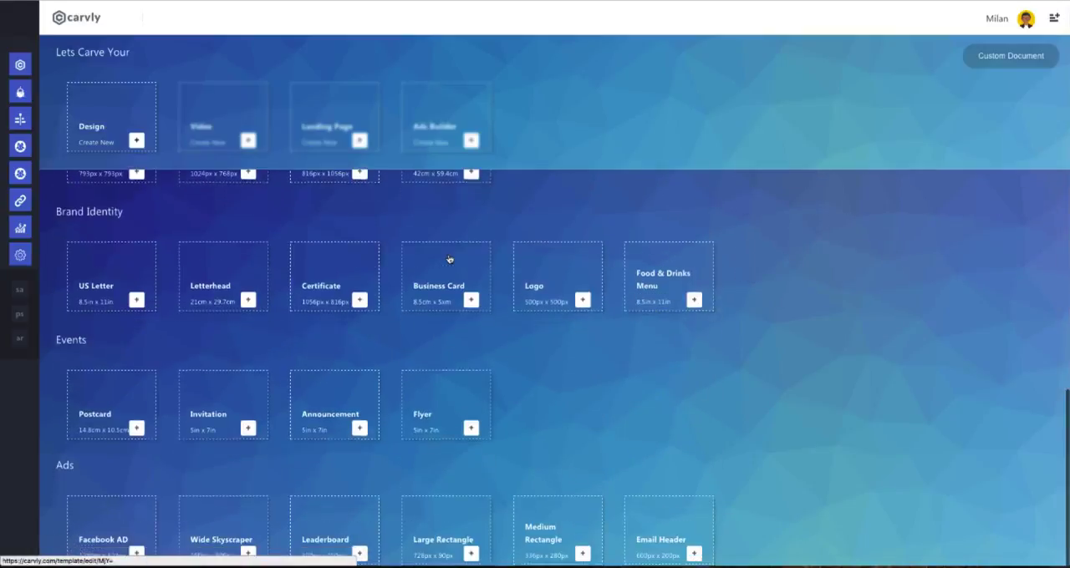
scroll(129, 182, "up", 15)
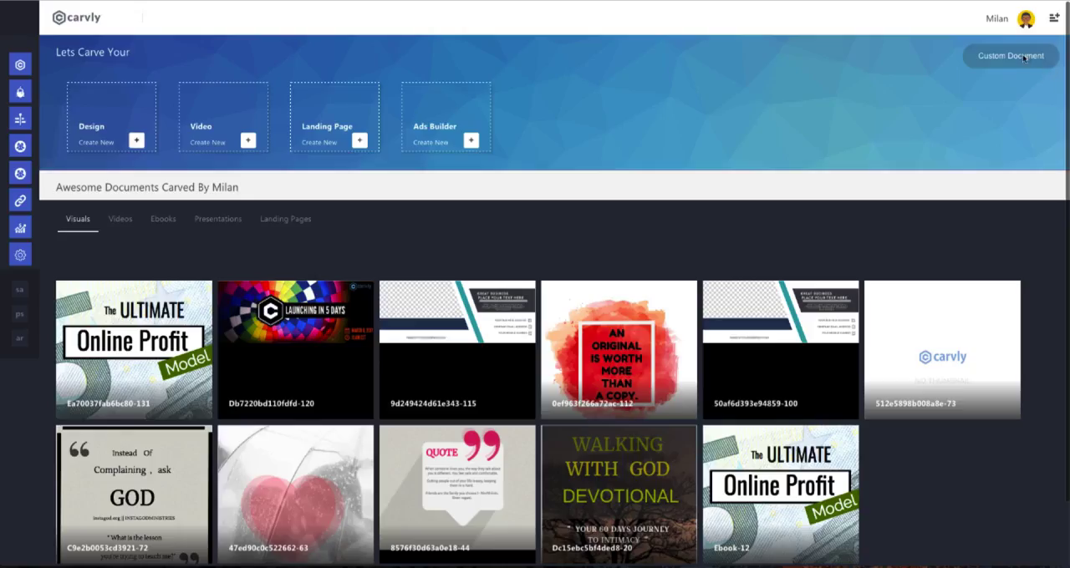
Create a custom document with a canvas size of 520 x 800 px and open it for design.
left_click(1024, 57)
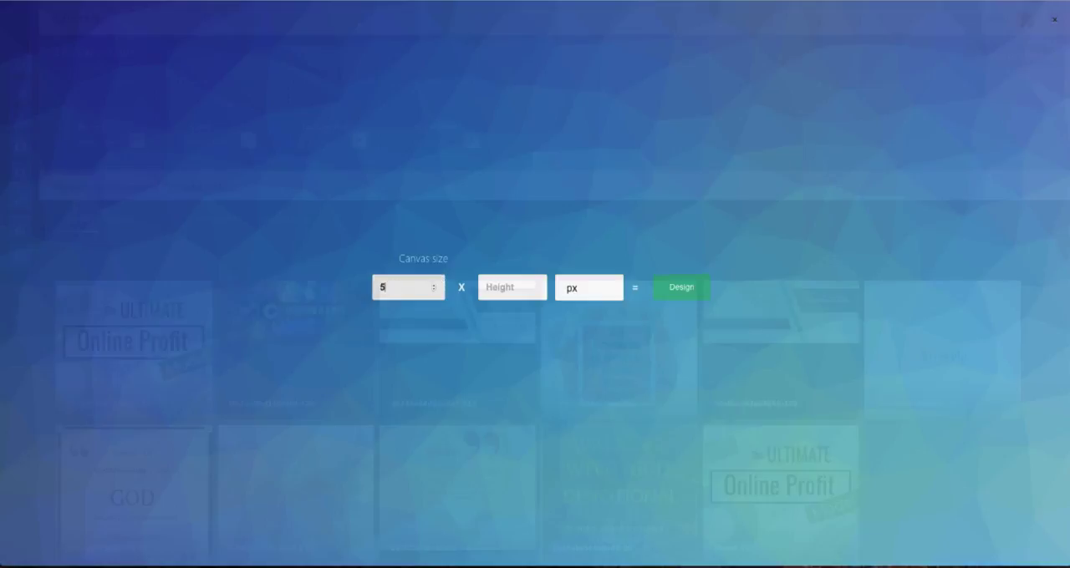
left_click(519, 285)
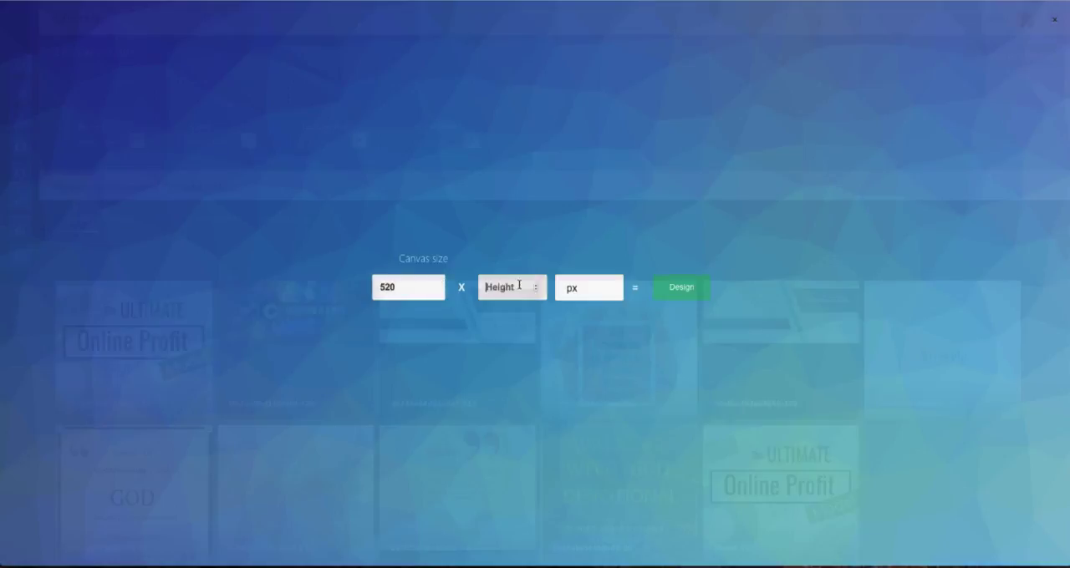
left_click(682, 287)
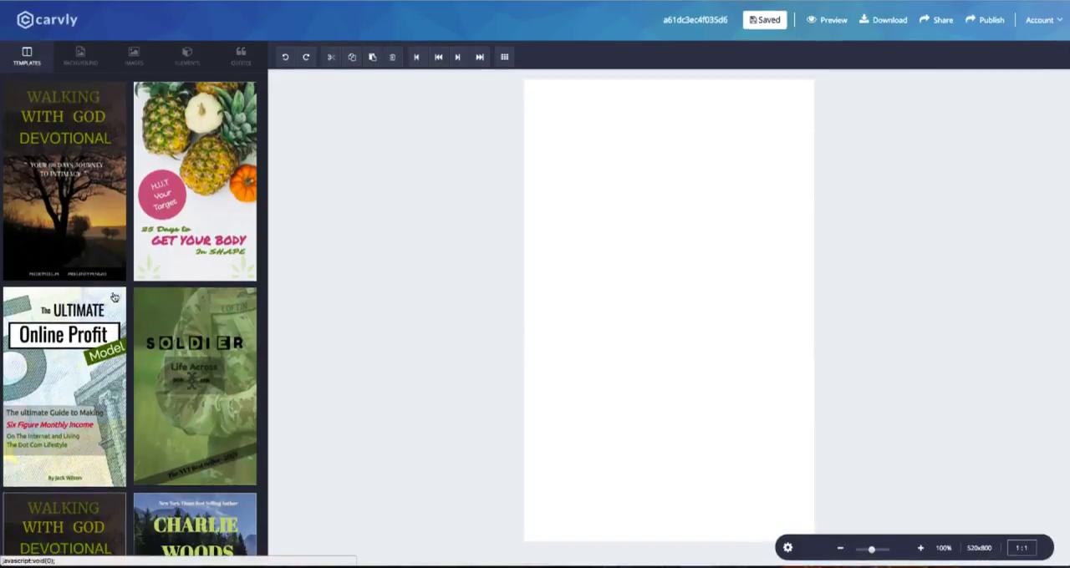
Browse the available templates and the stock image library for the blank document.
scroll(115, 297, "down", 8)
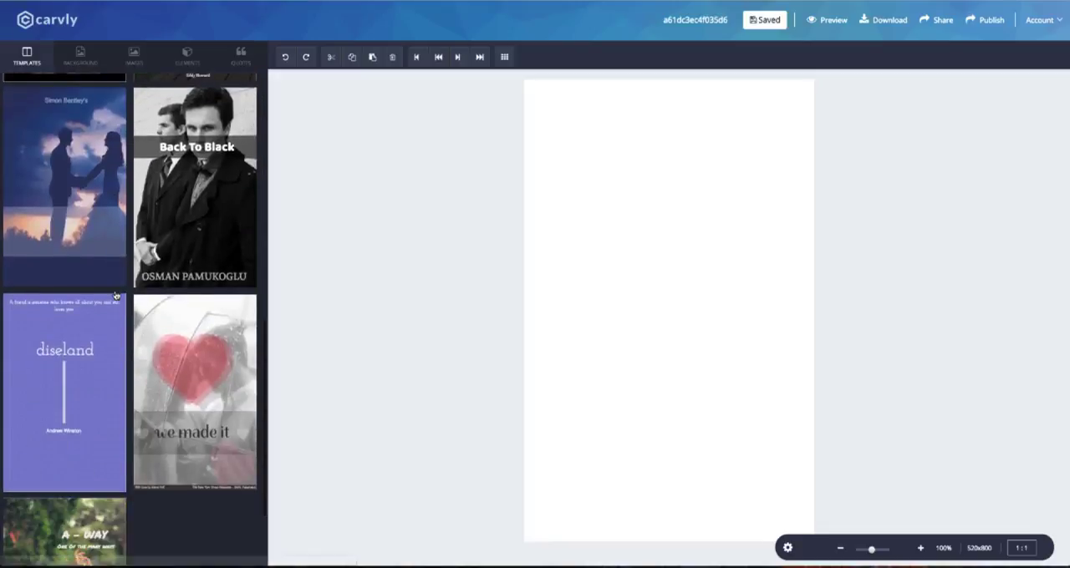
scroll(115, 296, "down", 2)
scroll(186, 286, "up", 8)
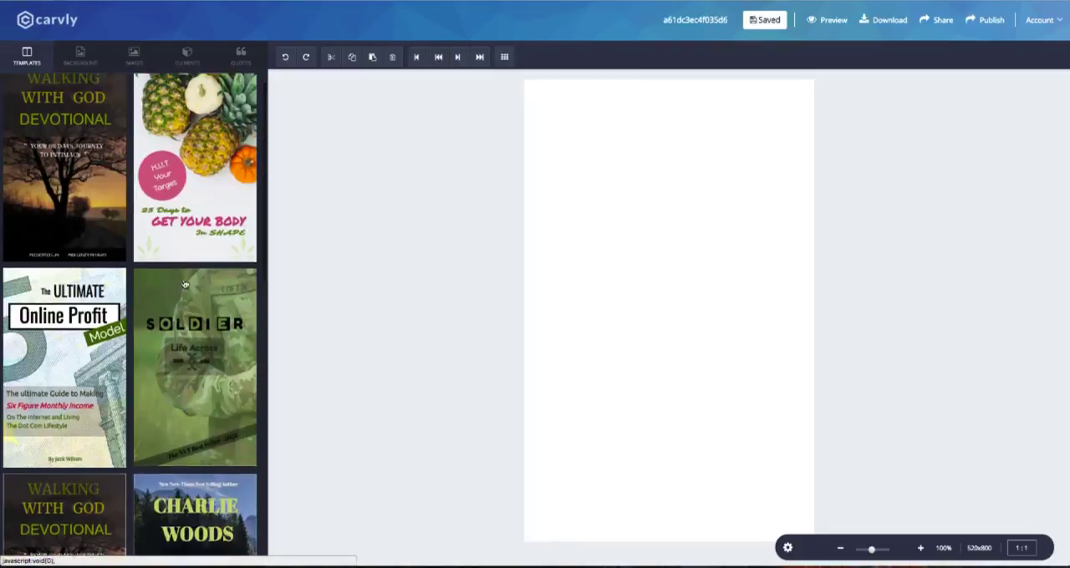
left_click(134, 57)
scroll(89, 182, "down", 1)
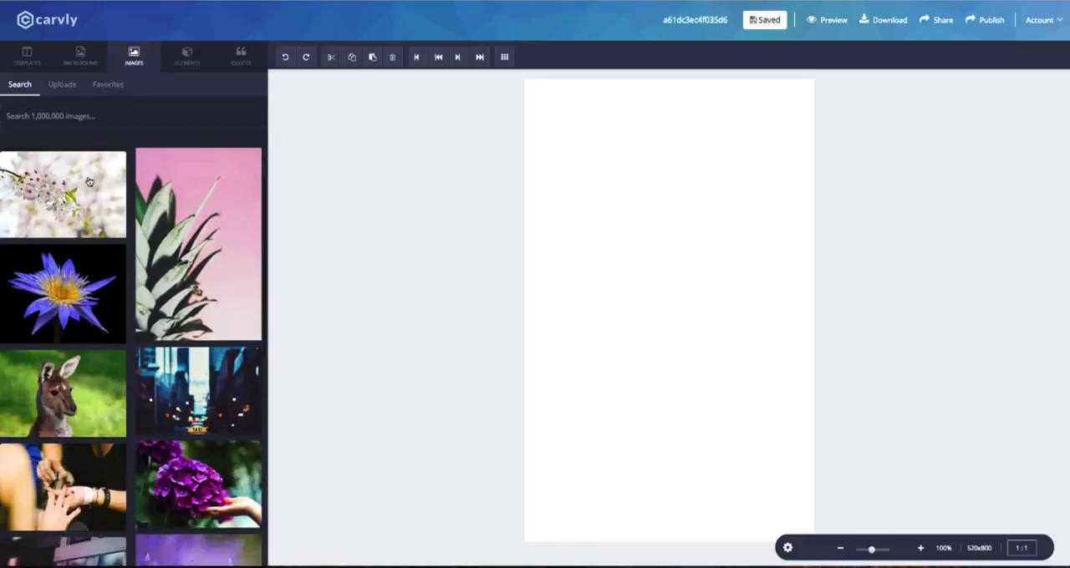
scroll(89, 182, "down", 6)
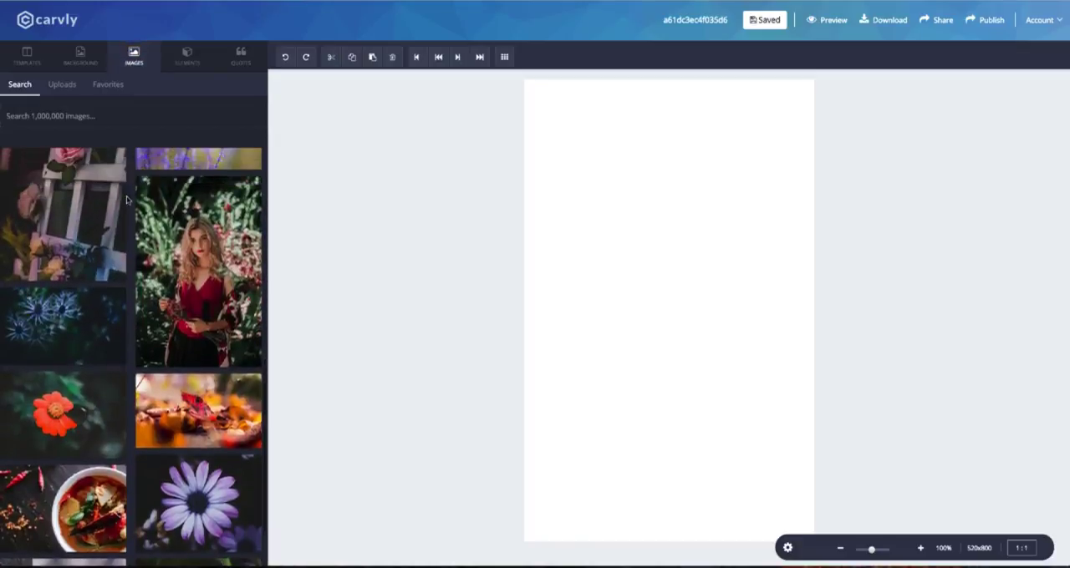
scroll(127, 199, "down", 2)
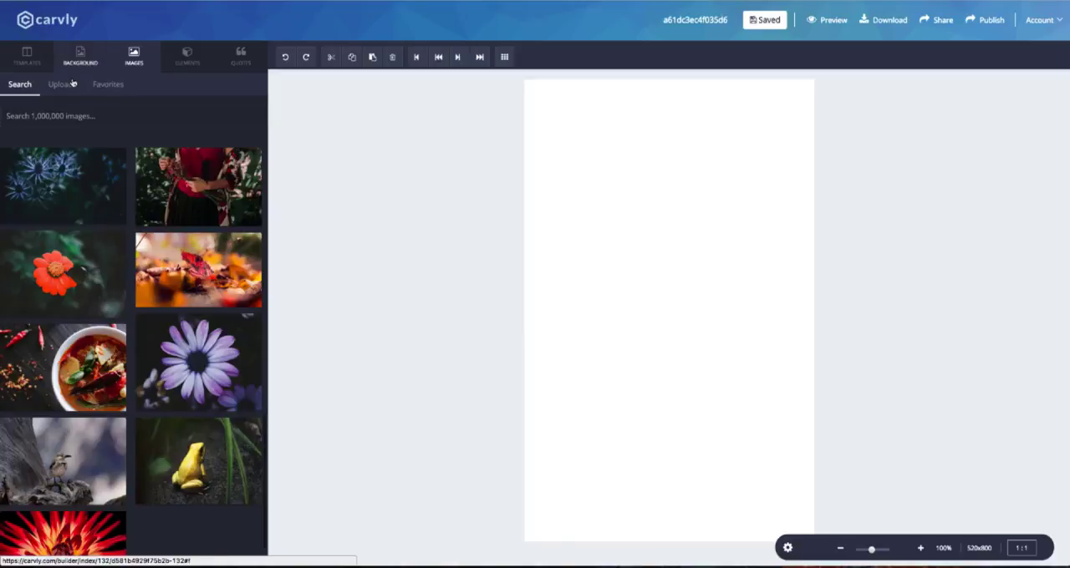
Look through the text elements, the quotes collection and the background color options.
left_click(189, 66)
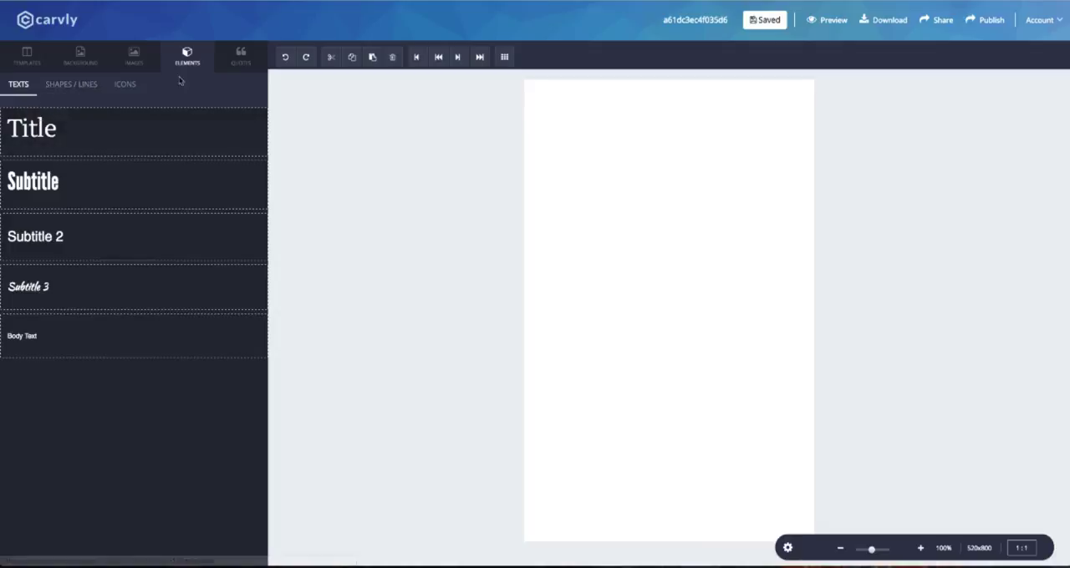
left_click(238, 61)
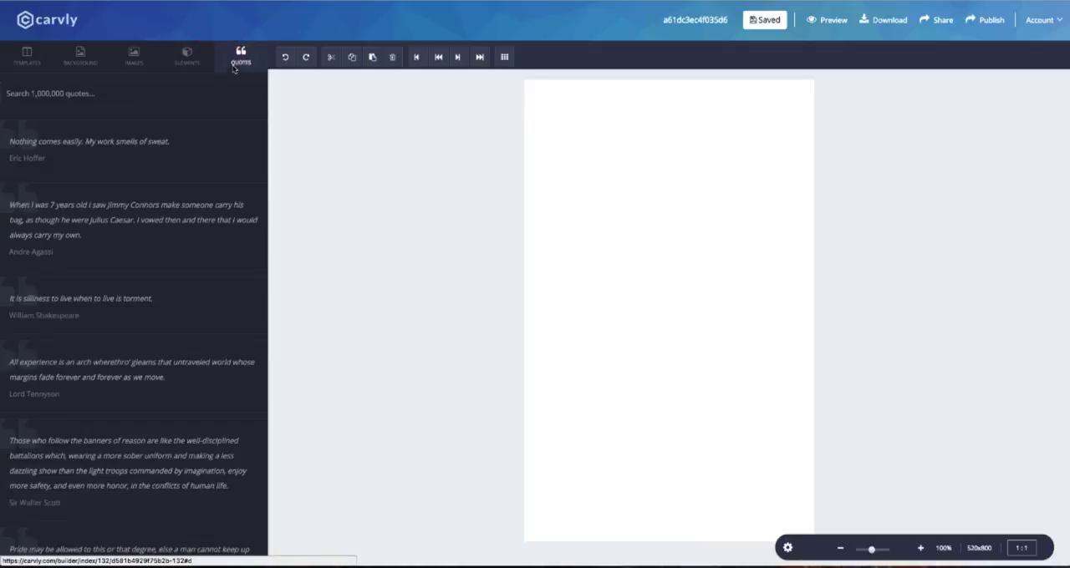
scroll(64, 154, "down", 5)
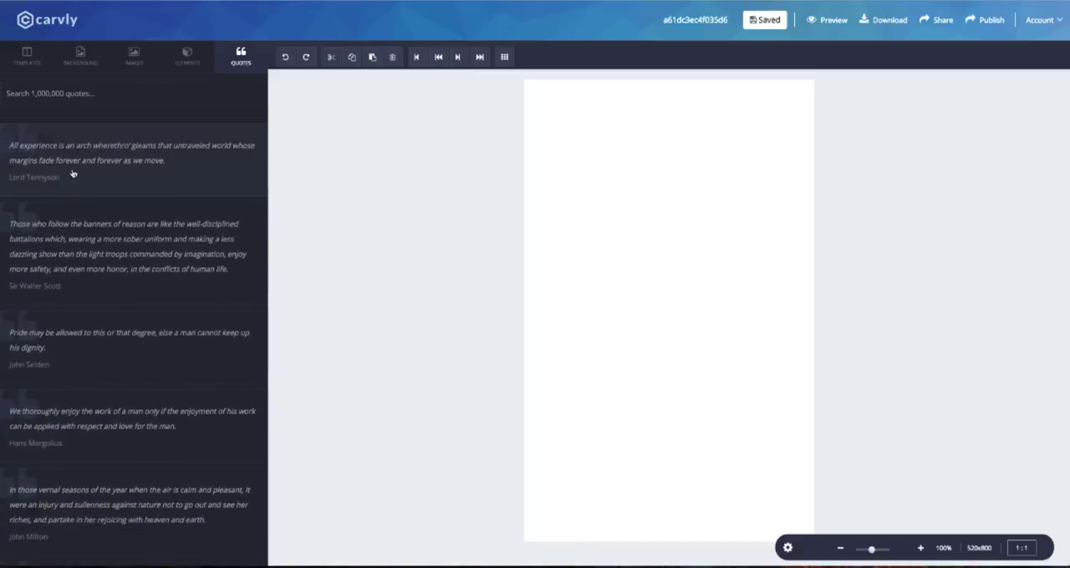
left_click(80, 56)
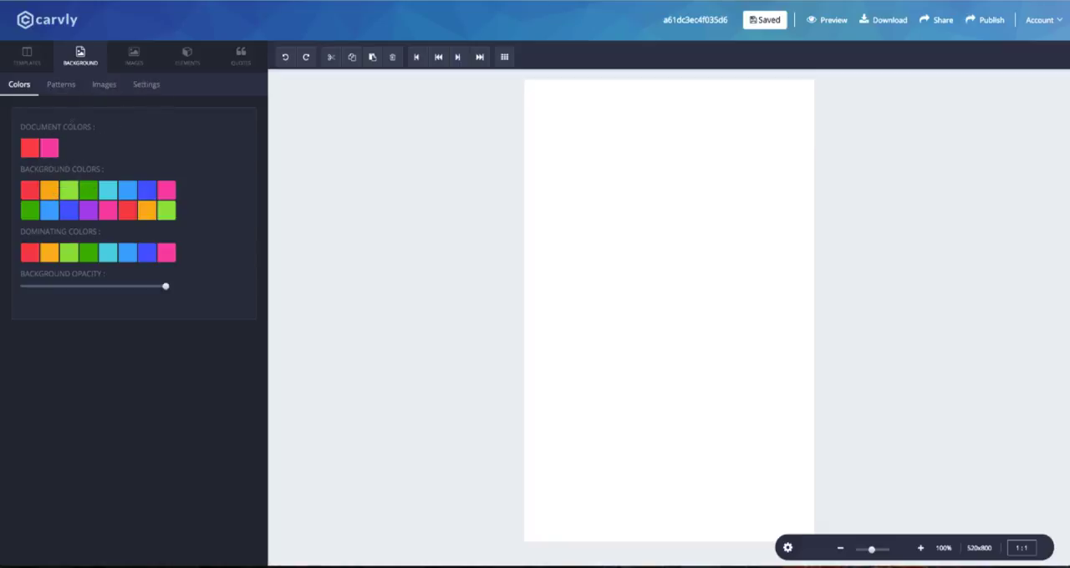
Search the stock background images for "fitness" and apply the photo of the man running on a country road under a cloudy sky.
left_click(103, 84)
type("fitness")
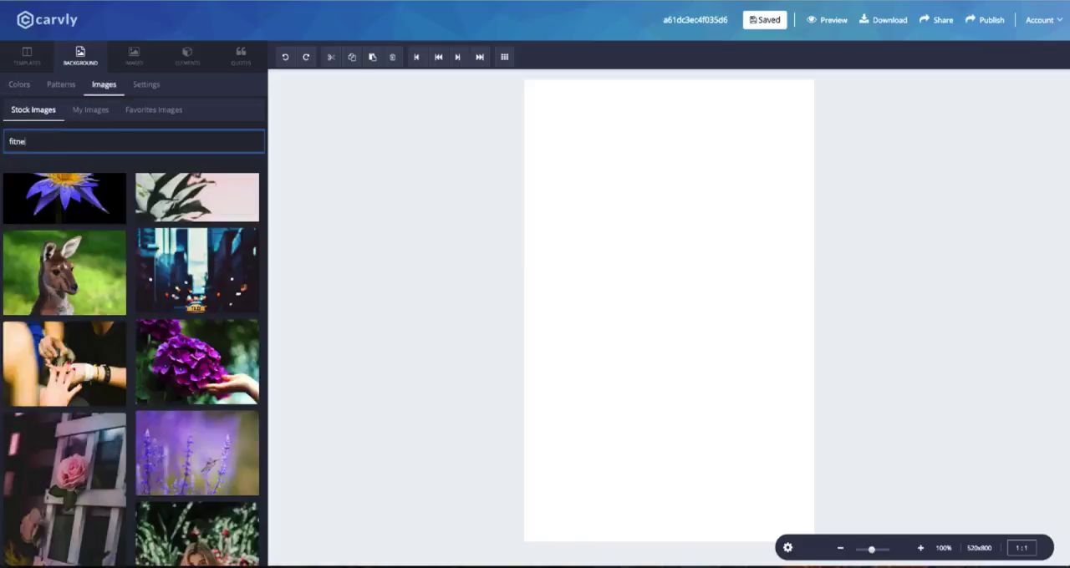
key("Return")
scroll(103, 369, "down", 10)
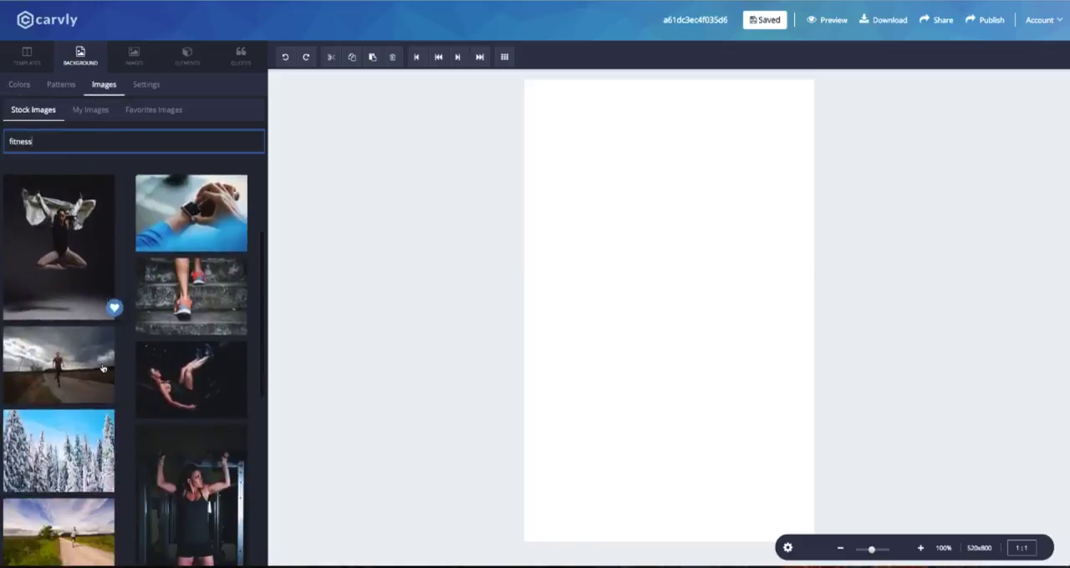
scroll(103, 369, "down", 10)
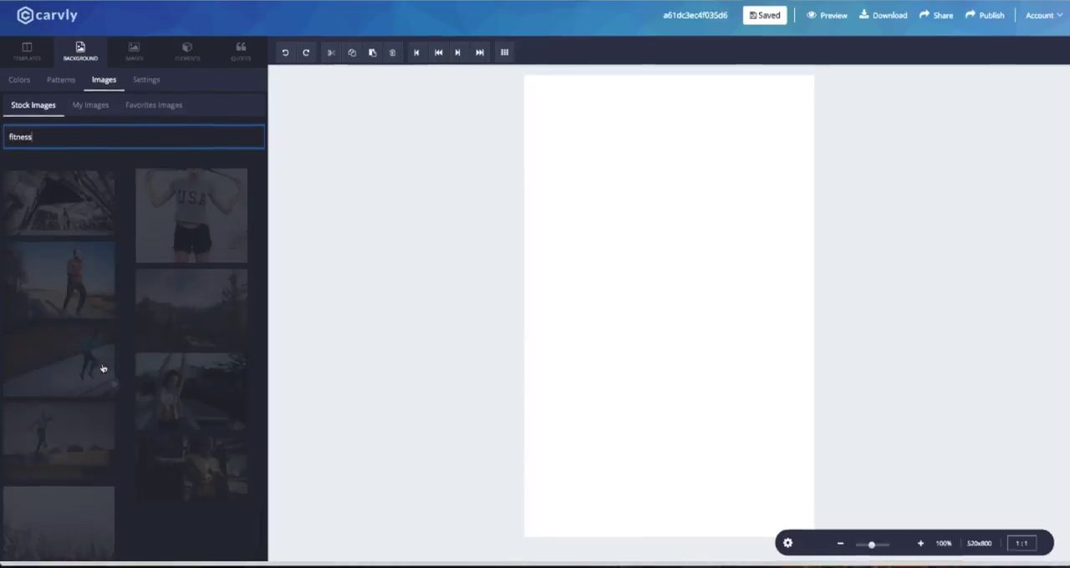
scroll(102, 369, "down", 10)
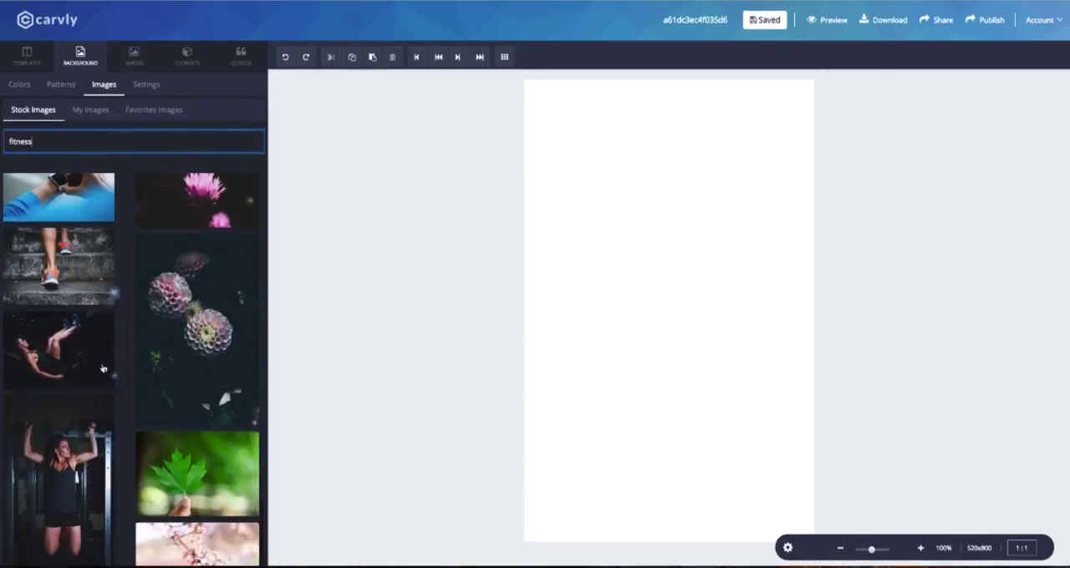
scroll(92, 335, "down", 10)
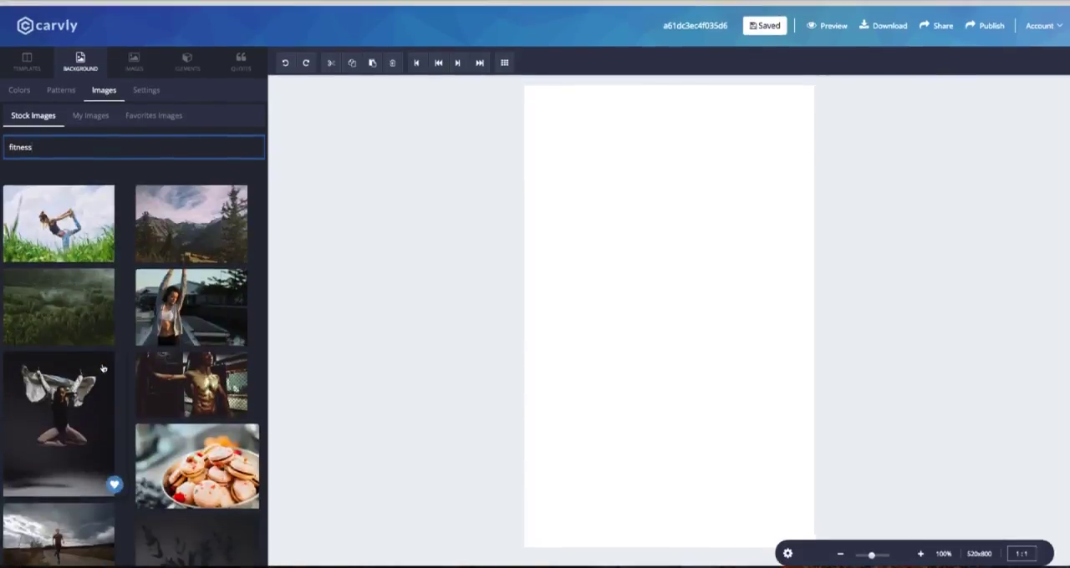
left_click(79, 298)
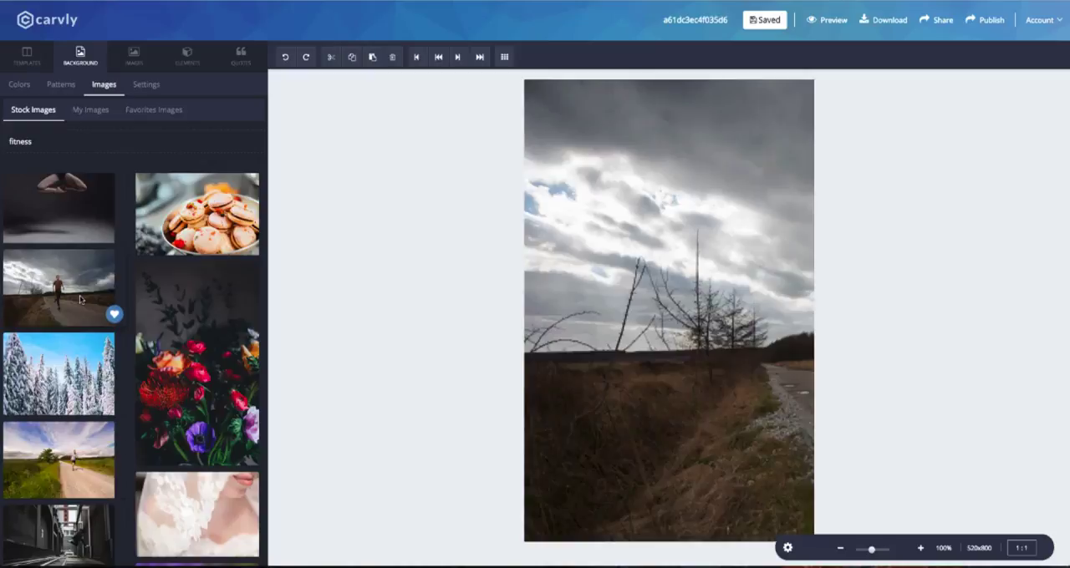
Enlarge the background image and reposition it horizontally and vertically so the runner stands fully inside the right half of the canvas.
left_click(146, 85)
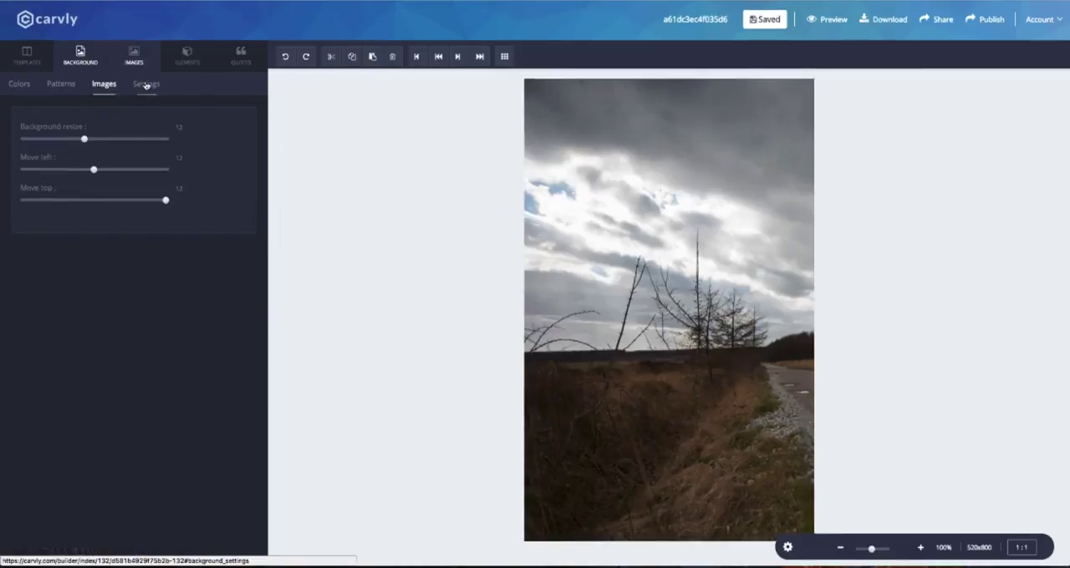
mouse_move(85, 142)
left_mouse_down()
mouse_move(66, 142)
mouse_move(103, 143)
left_mouse_up()
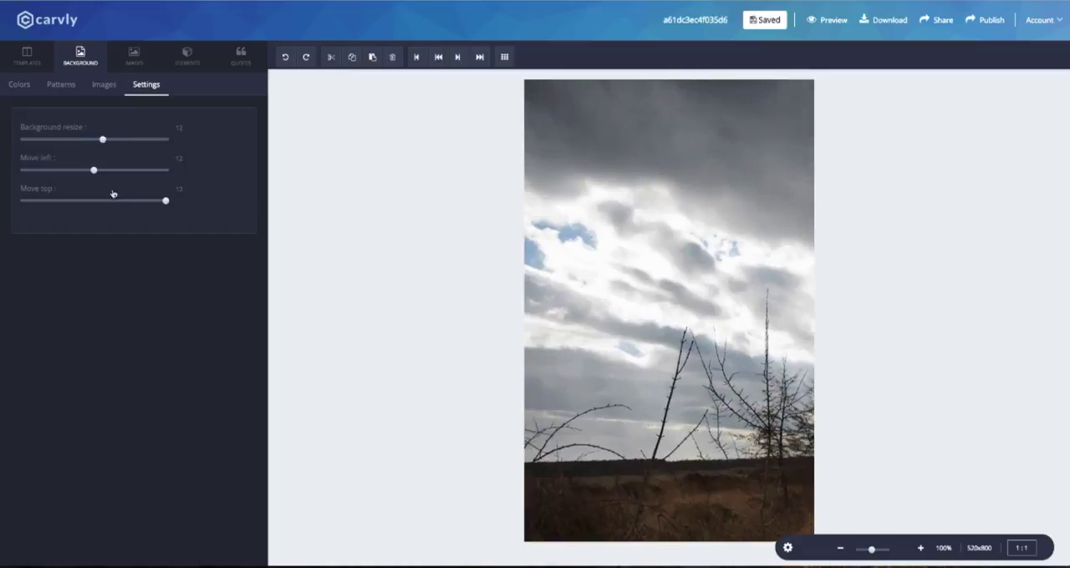
mouse_move(96, 177)
left_mouse_down()
mouse_move(57, 175)
mouse_move(148, 174)
mouse_move(93, 177)
left_mouse_up()
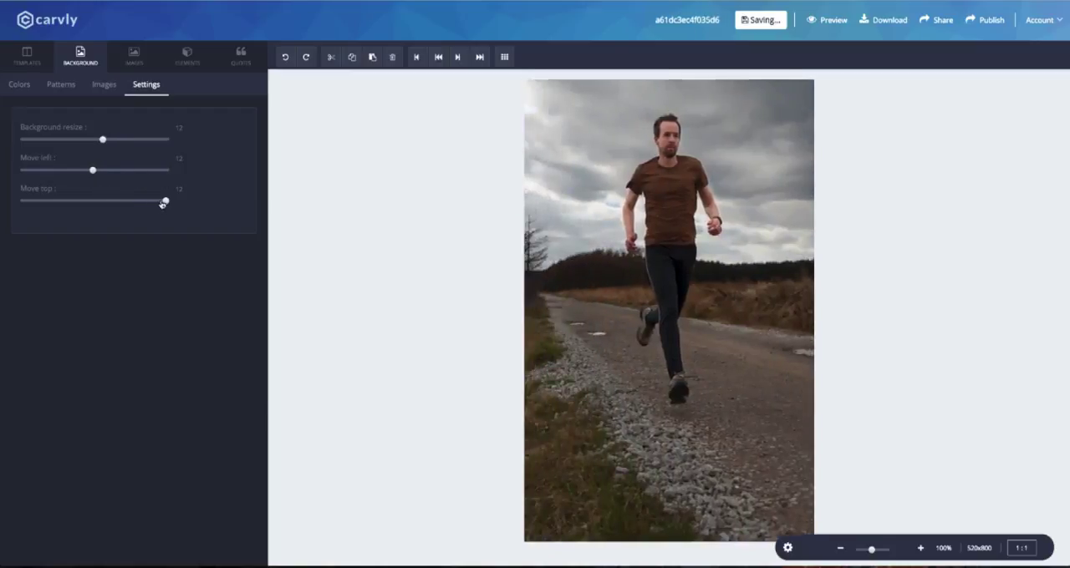
left_click_drag(163, 204, 76, 171)
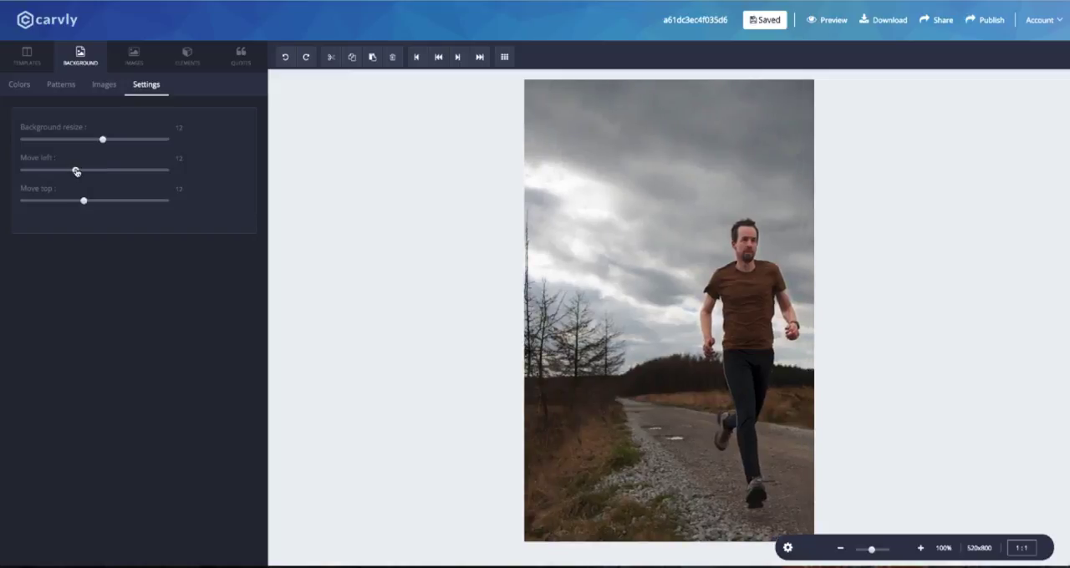
Tint the background photo with a near-black document color, replace it with the blue dominating color, and set background opacity to about three quarters.
left_click(18, 88)
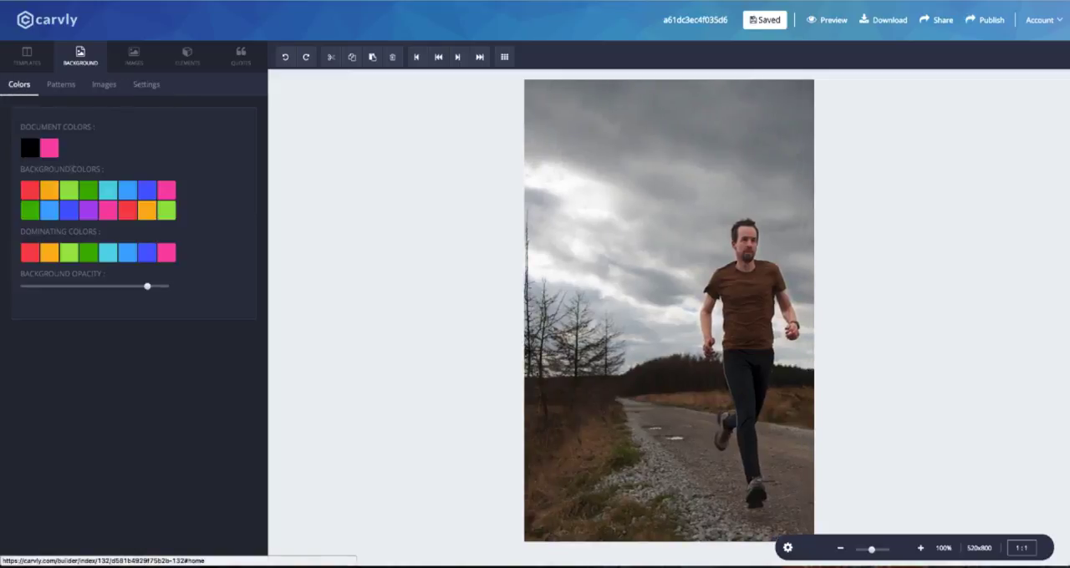
left_click(30, 149)
left_click_drag(67, 237, 46, 249)
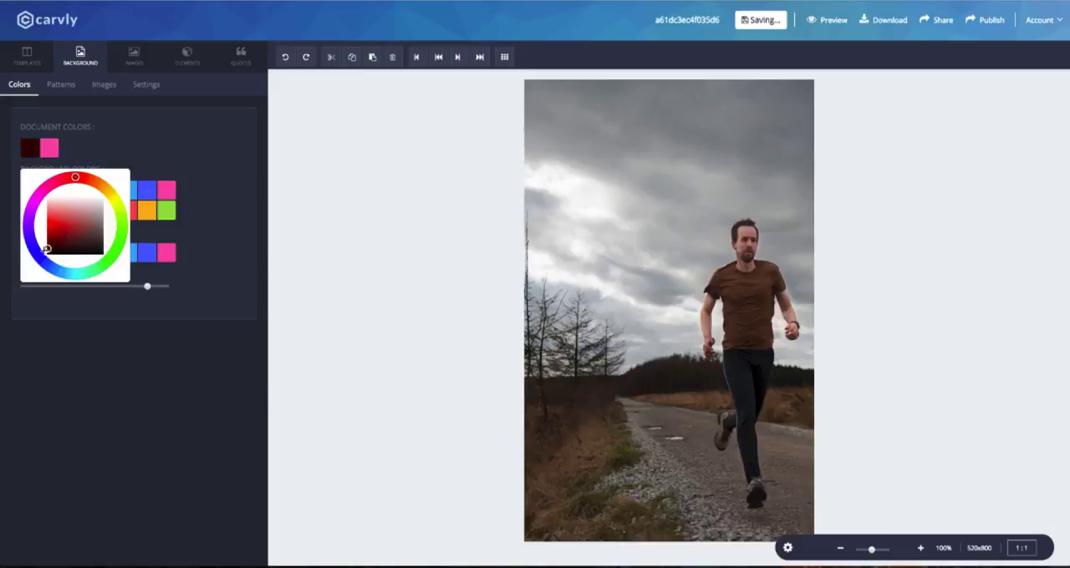
mouse_move(147, 286)
left_mouse_down()
mouse_move(107, 287)
mouse_move(128, 288)
left_mouse_up()
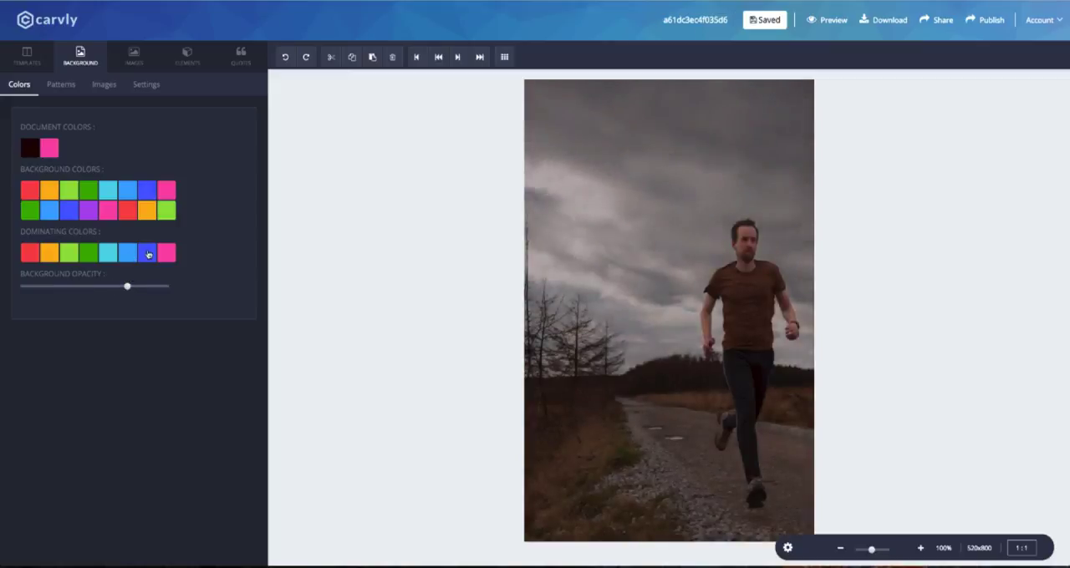
left_click(147, 253)
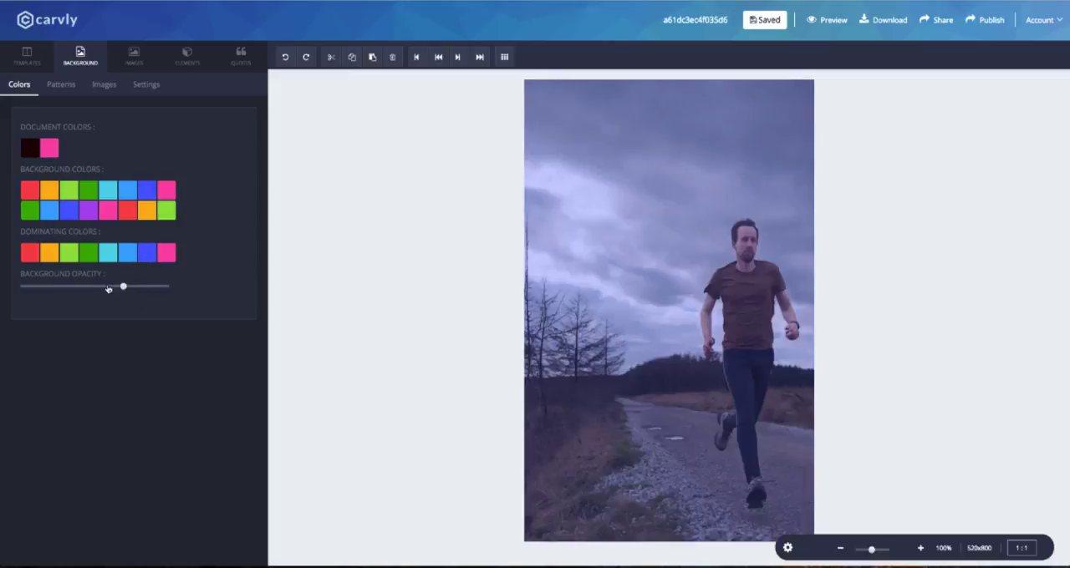
mouse_move(108, 289)
left_mouse_down()
mouse_move(138, 288)
mouse_move(123, 288)
left_mouse_up()
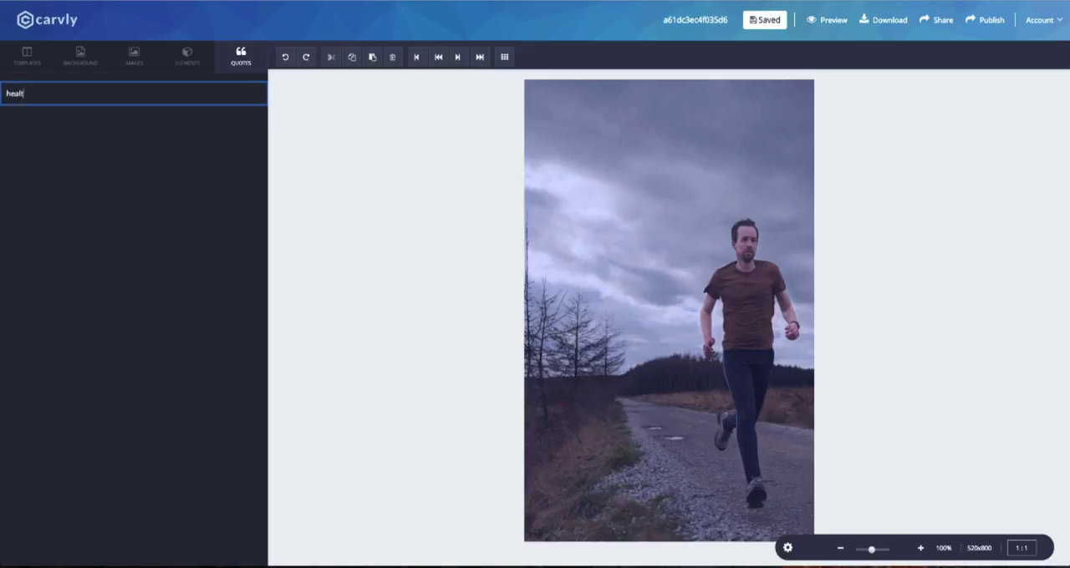
Search the quotes for "health" and insert Cher's quote "Fitness: If it came in a bottle, everybody would have a good body.".
type("health")
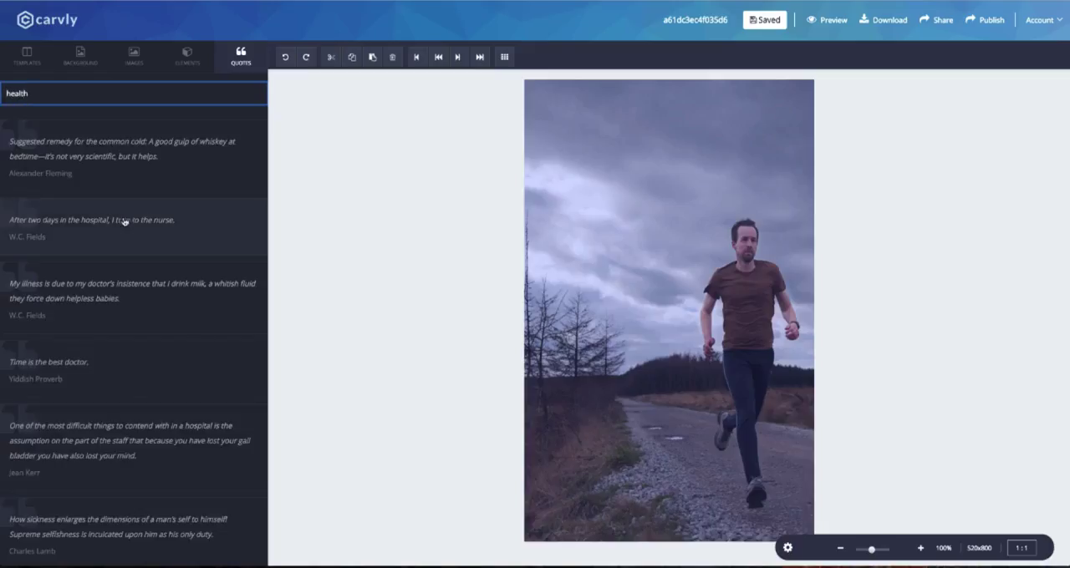
scroll(124, 222, "down", 2)
scroll(104, 222, "up", 1)
scroll(84, 221, "down", 1)
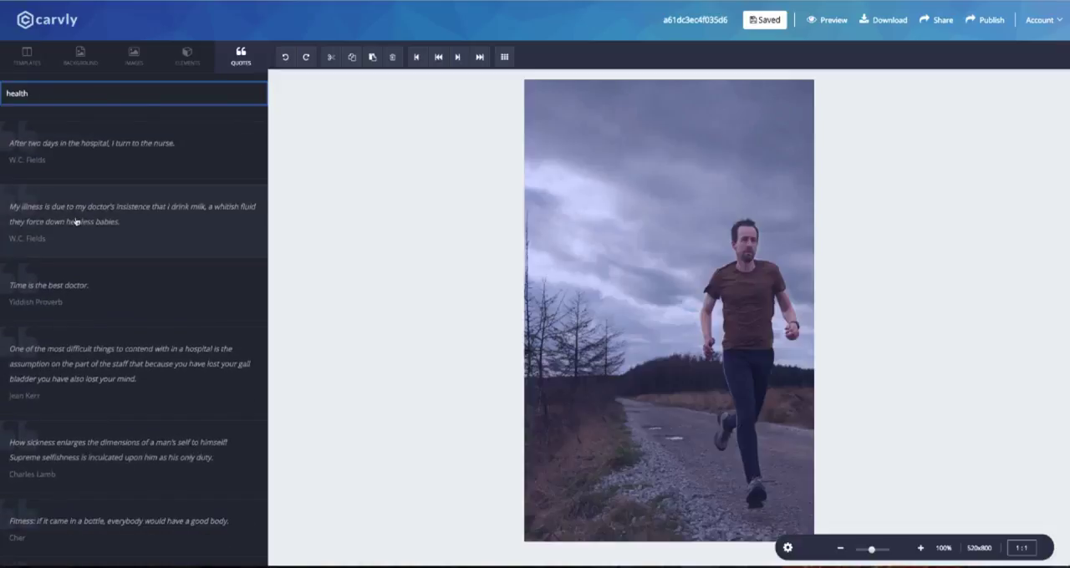
scroll(76, 222, "down", 4)
left_click(180, 236)
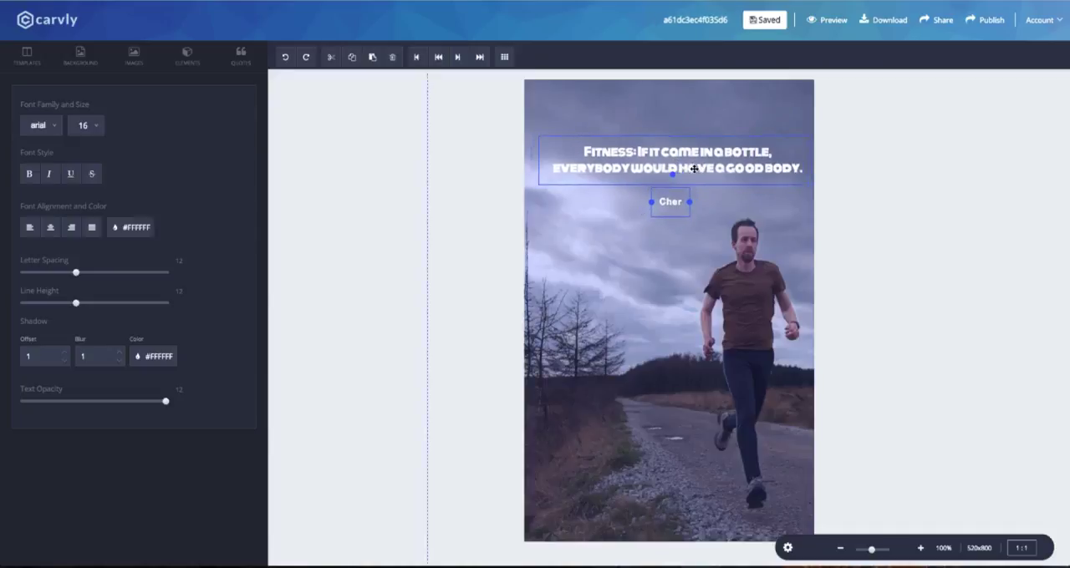
Move the quote and its author line down to the lower part of the canvas, with the author beneath the quote.
left_click_drag(674, 187, 676, 470)
left_click_drag(696, 436, 701, 411)
left_click_drag(674, 470, 682, 436)
left_click(673, 404)
Set the quote text to the Open Sans font at size 25.
left_click(51, 124)
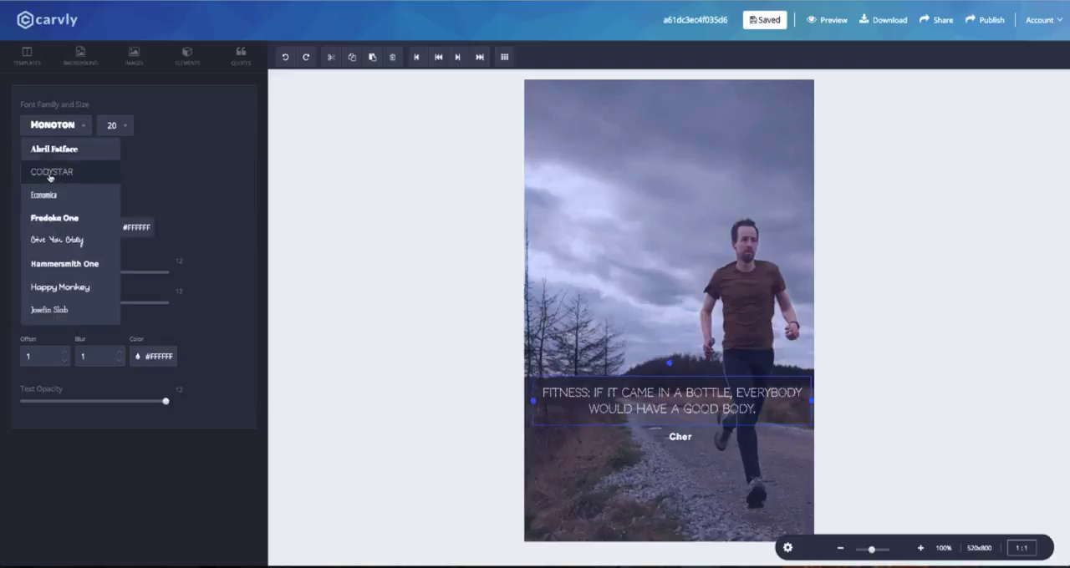
scroll(67, 251, "down", 3)
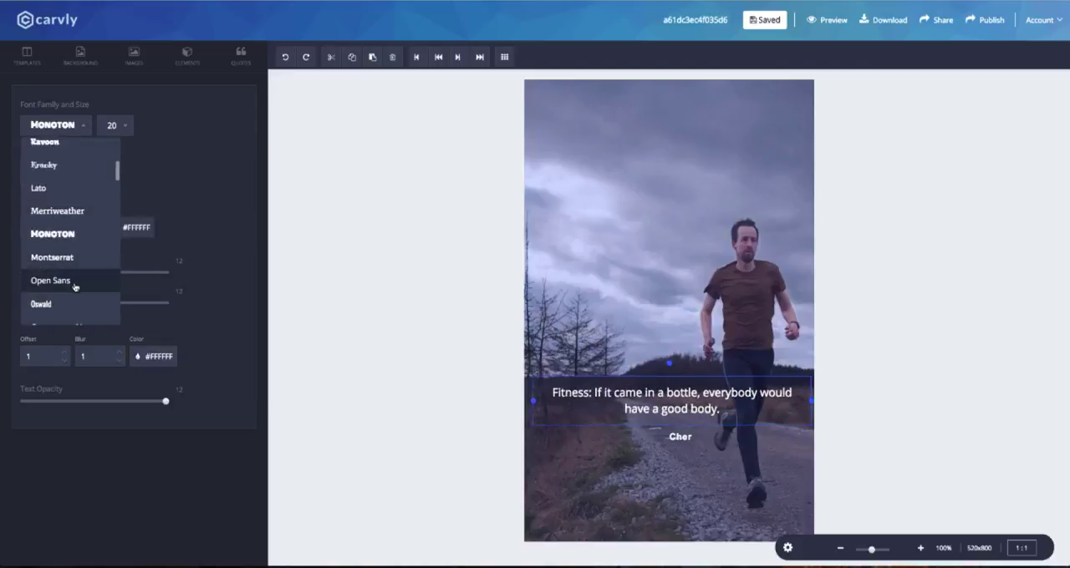
left_click(73, 287)
left_click(117, 125)
scroll(125, 251, "down", 2)
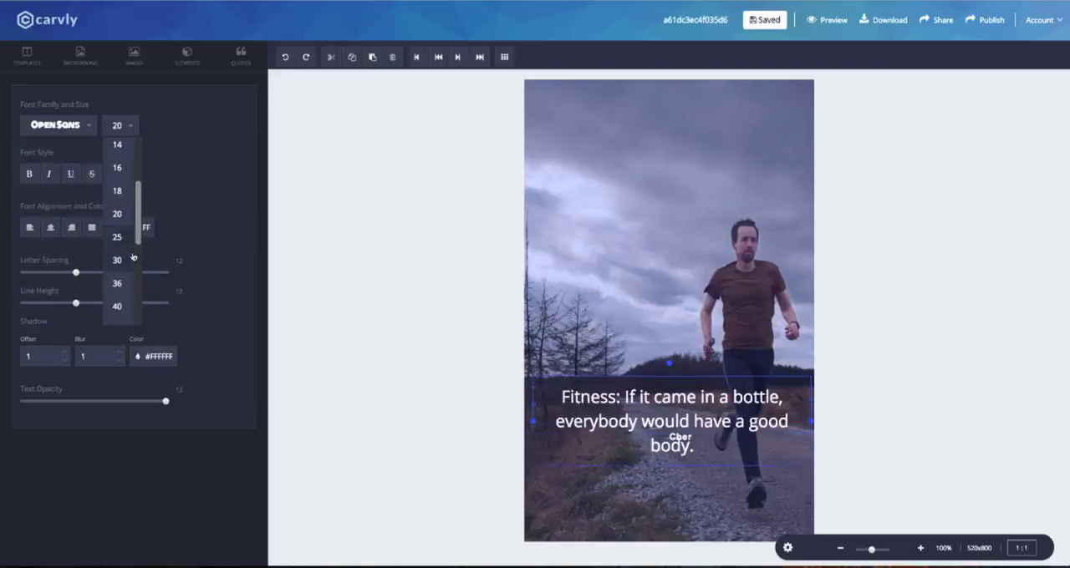
scroll(132, 263, "up", 1)
left_click(126, 248)
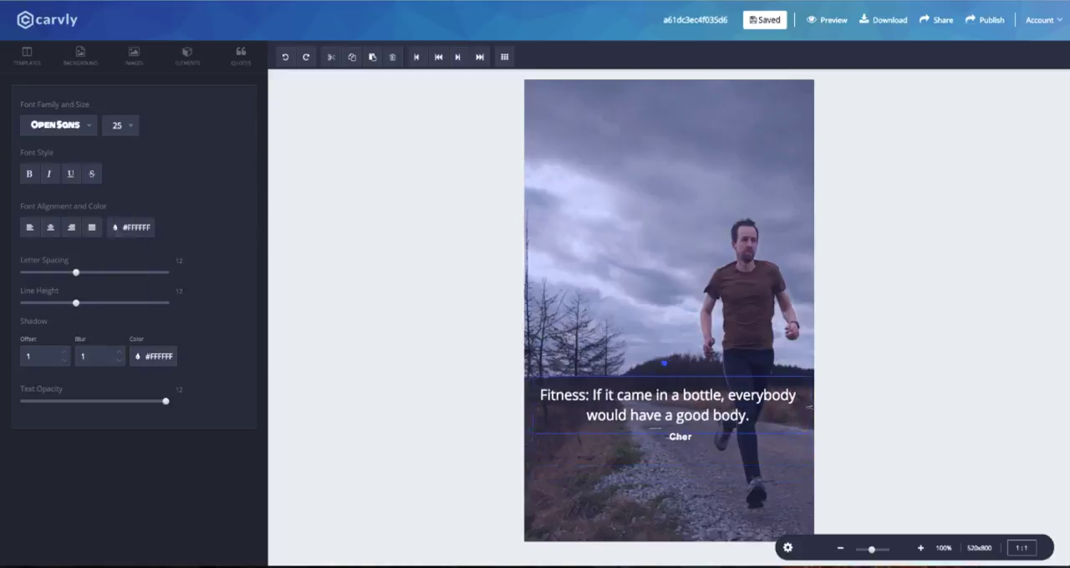
Set the author line "Cher" to the Ubuntu font at size 18.
left_click(681, 437)
left_click(40, 125)
scroll(59, 243, "down", 5)
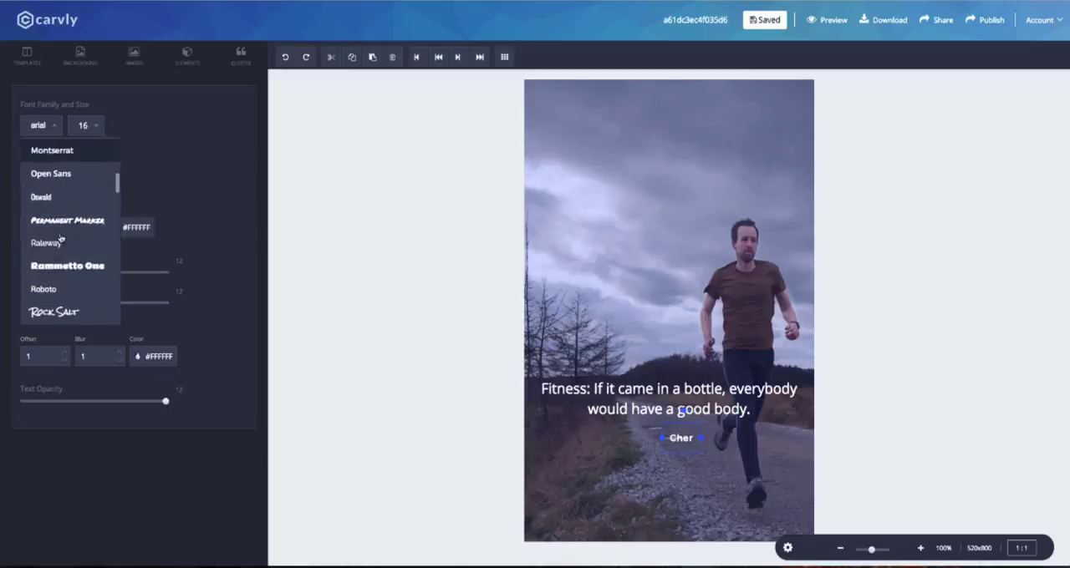
left_click(56, 249)
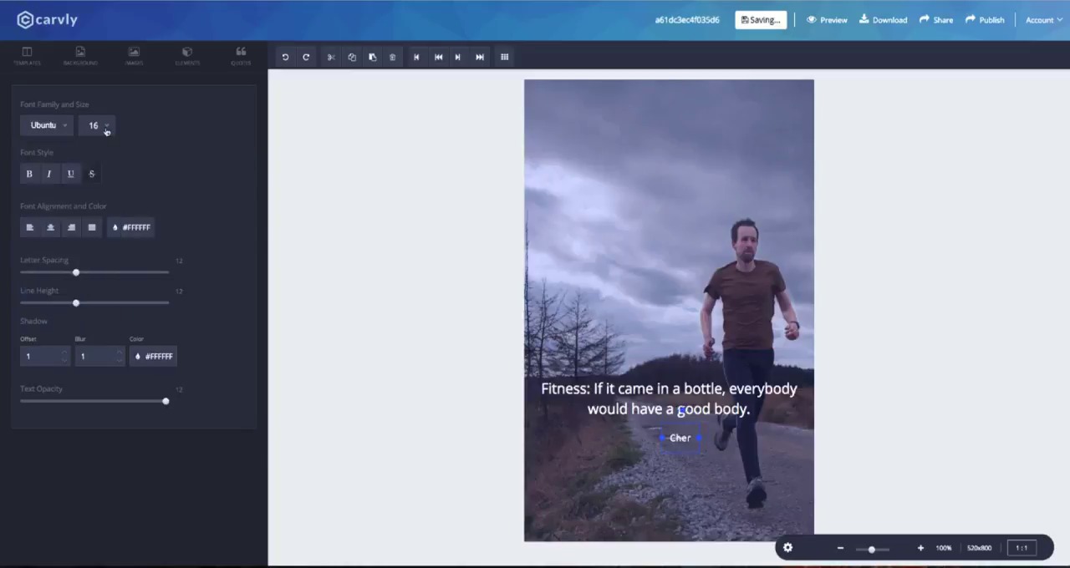
left_click(94, 126)
left_click(105, 211)
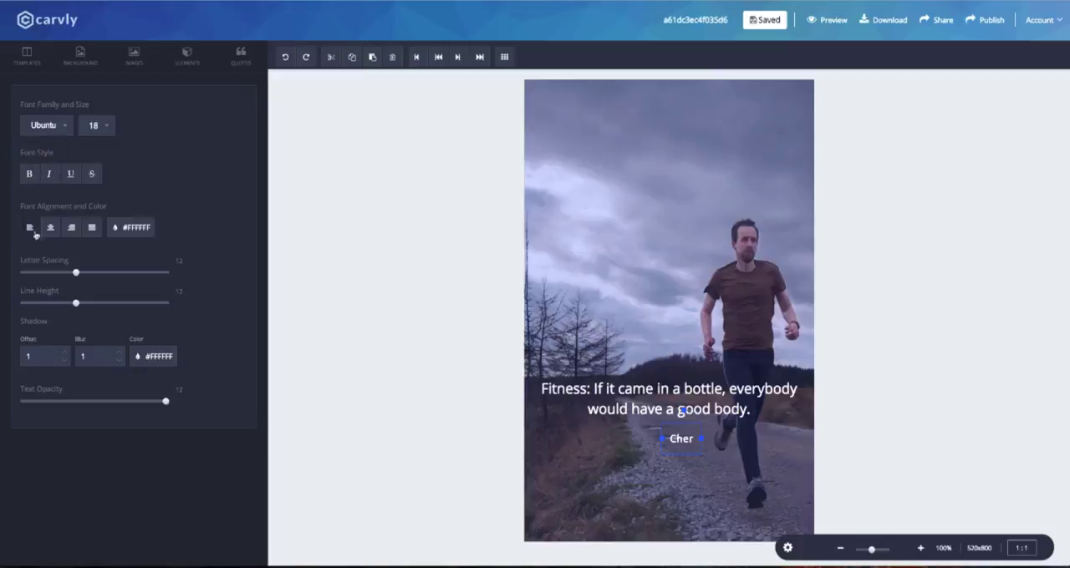
Slightly reduce the quote's letter spacing, raise its line height a little, and look at the shadow color options.
left_click(647, 376)
left_click_drag(76, 274, 79, 309)
mouse_move(165, 402)
left_mouse_down()
mouse_move(71, 404)
mouse_move(166, 402)
left_mouse_up()
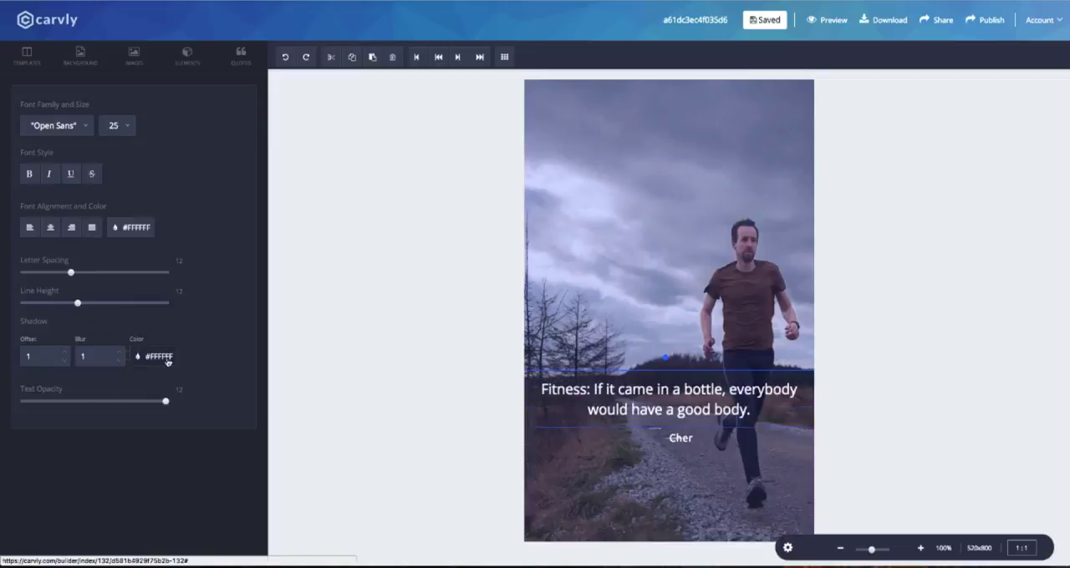
left_click(170, 357)
left_click(170, 357)
Try other colors on the quote text, return it to white, and shift the author line to centre it under the quote.
left_click(134, 226)
left_click(70, 291)
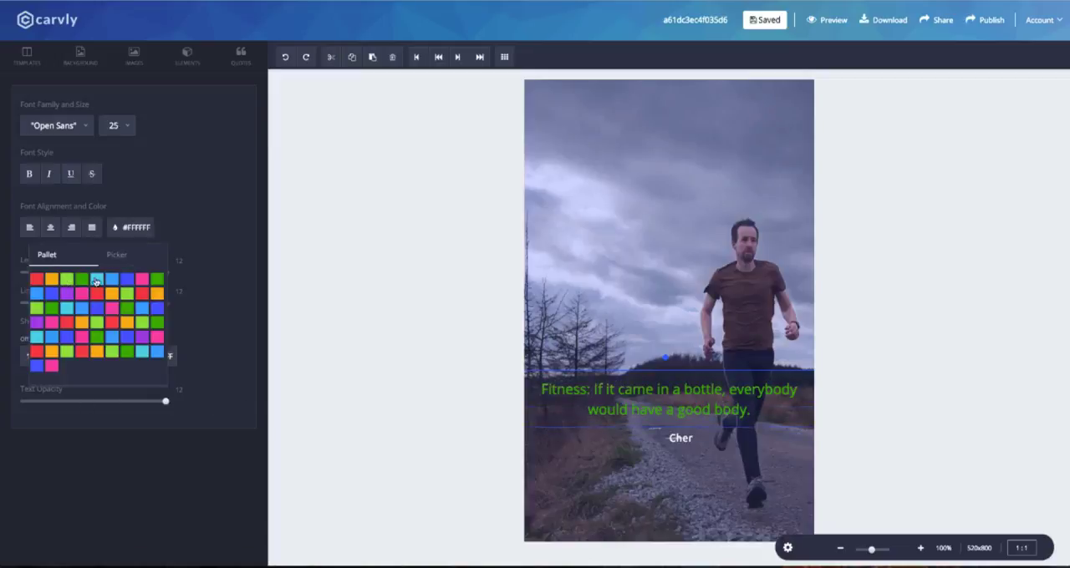
left_click(117, 255)
left_click(148, 339)
left_click(81, 374)
left_click_drag(102, 319, 71, 290)
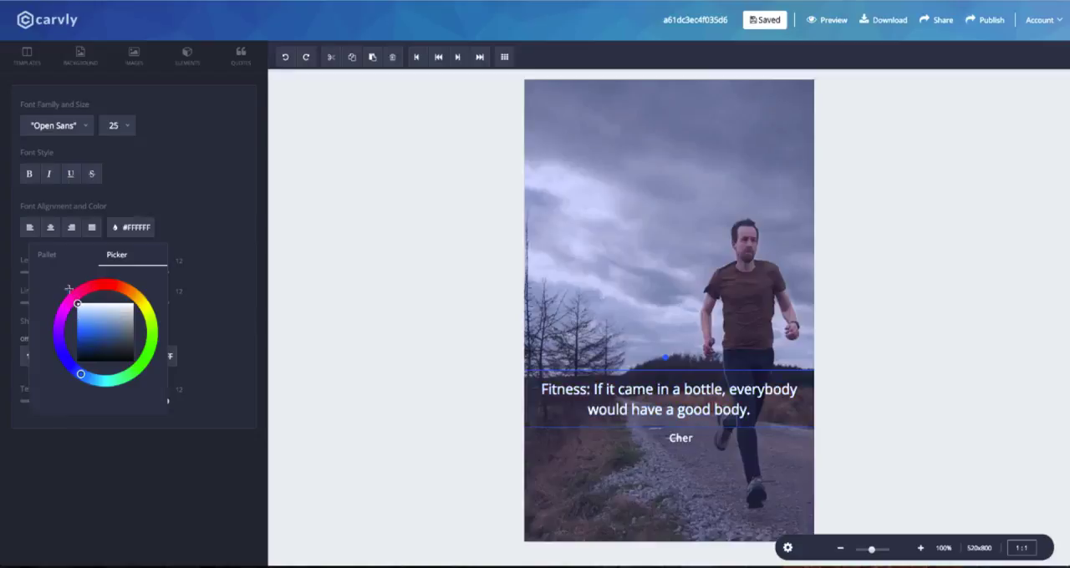
left_click(131, 229)
left_click_drag(680, 439, 672, 438)
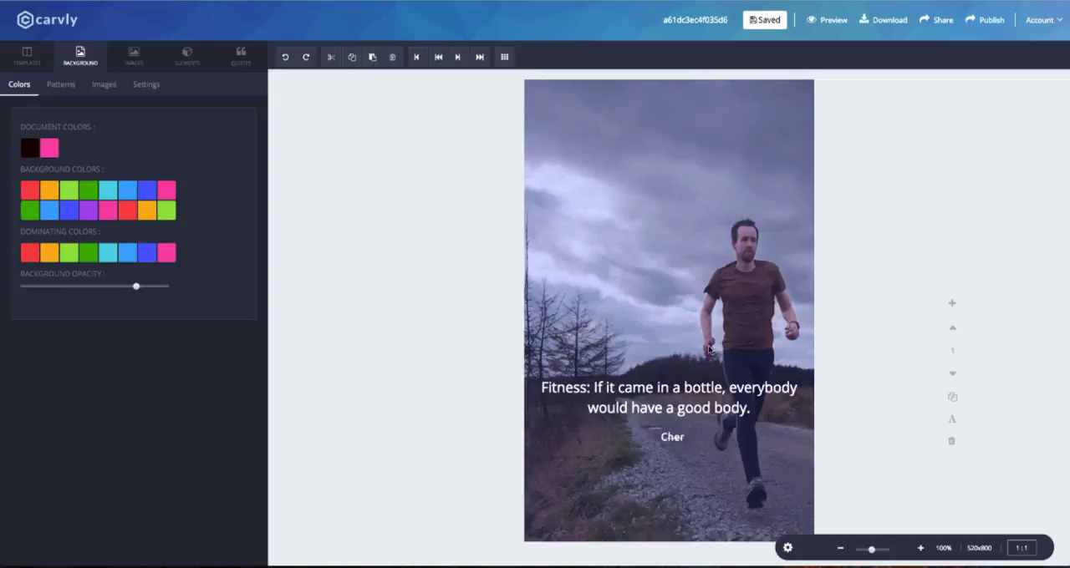
Add a square shape, stretch it across the full canvas width, and place it as a band behind the quote and author line.
left_click(188, 56)
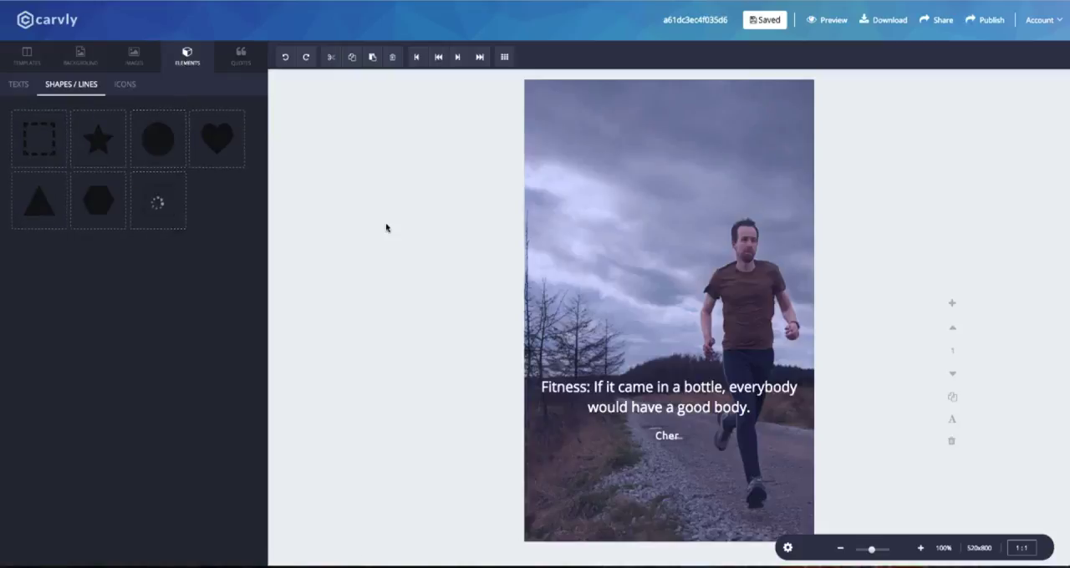
left_click_drag(647, 166, 822, 169)
left_click_drag(536, 167, 512, 167)
left_click_drag(582, 353, 576, 404)
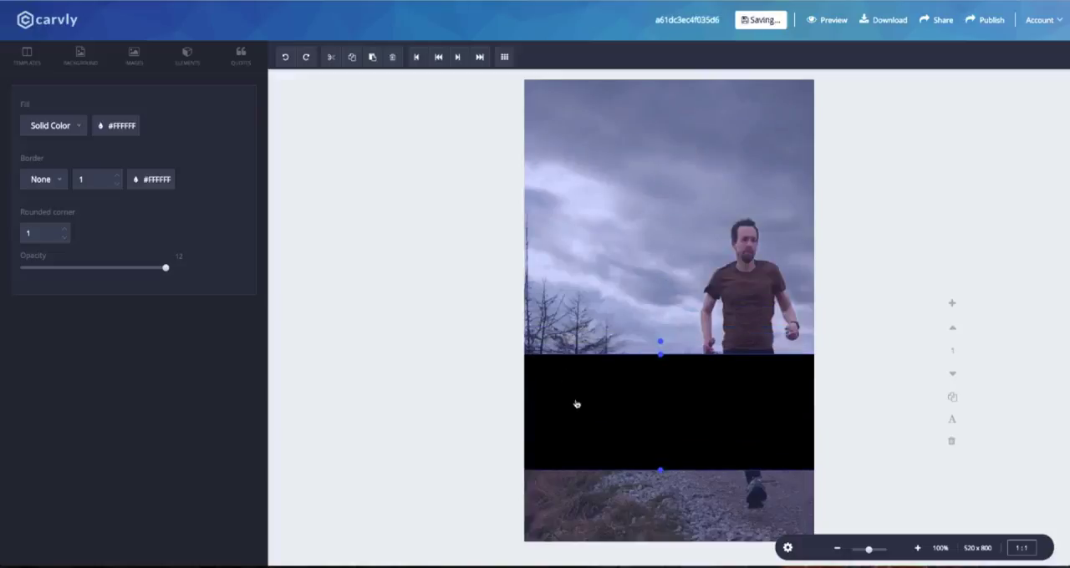
left_click(442, 60)
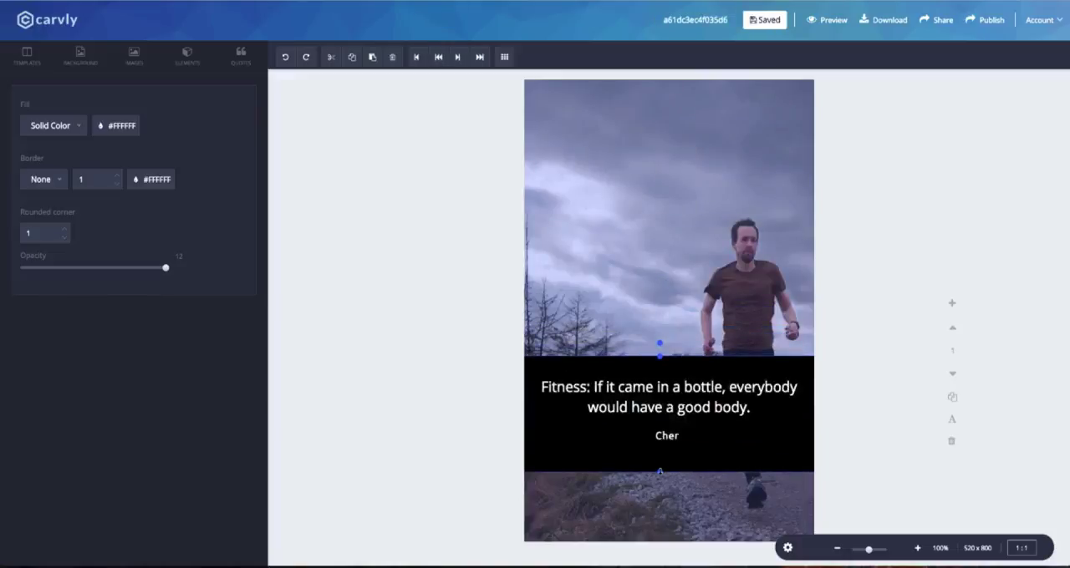
Trim the band's height to fit closely around the text and lower its opacity to about a third.
left_click_drag(659, 472, 659, 453)
left_click_drag(659, 356, 660, 364)
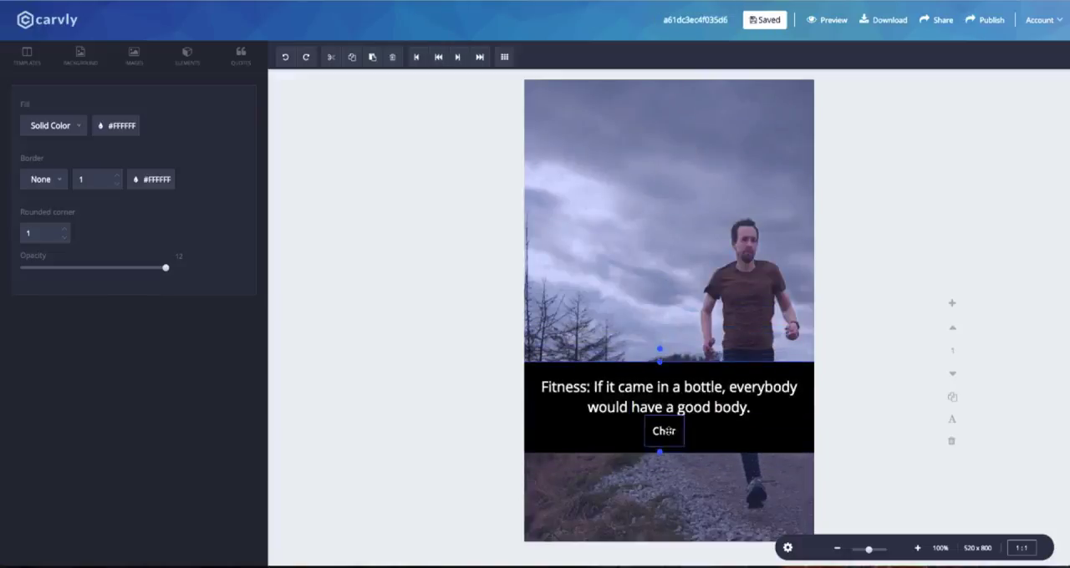
left_click_drag(166, 268, 73, 268)
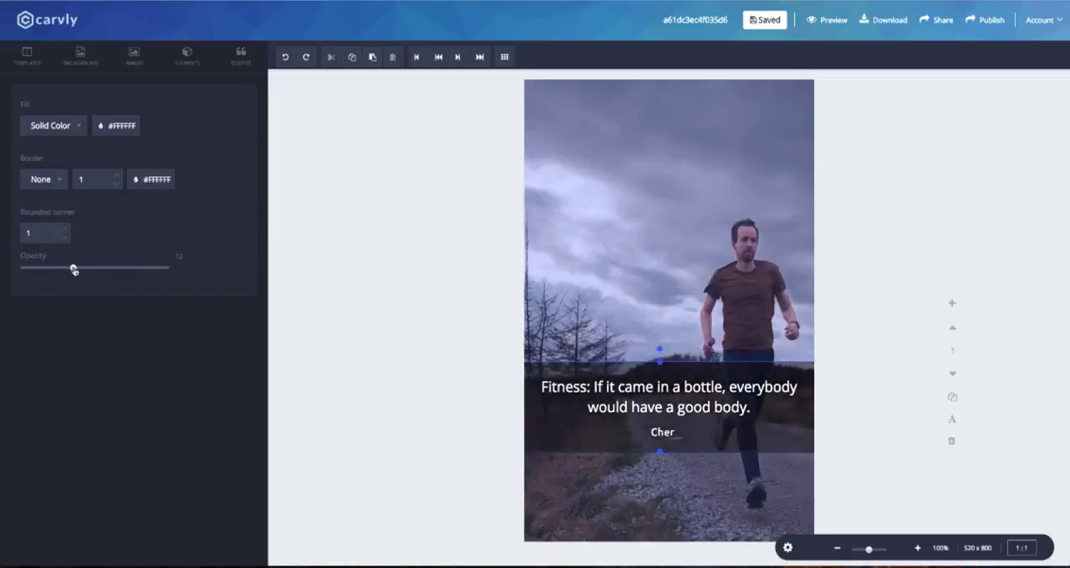
Try a blue fill on the band behind the quote, and return it to black.
left_click(108, 130)
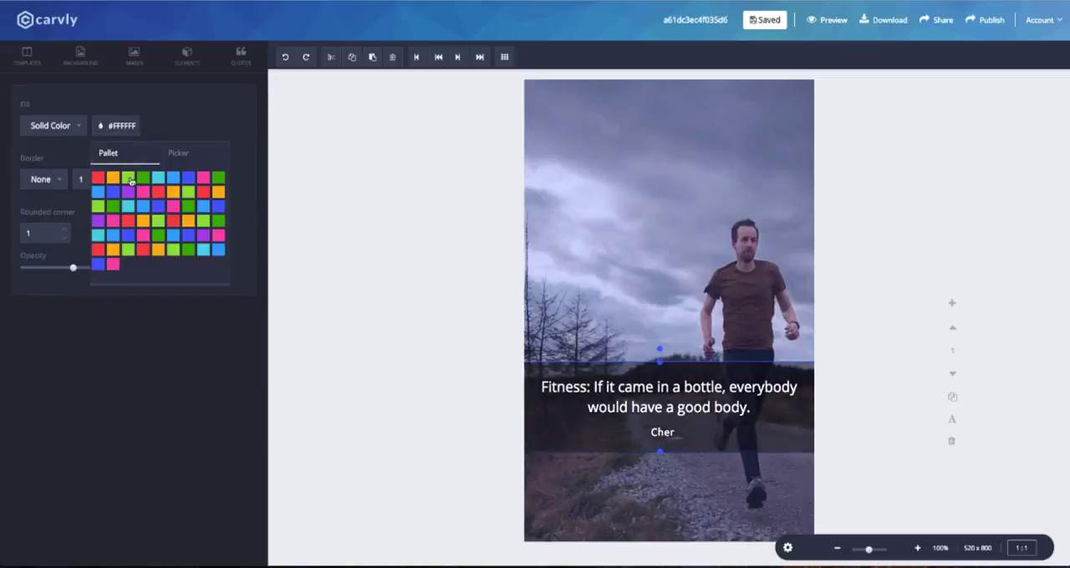
left_click(189, 180)
left_click(181, 156)
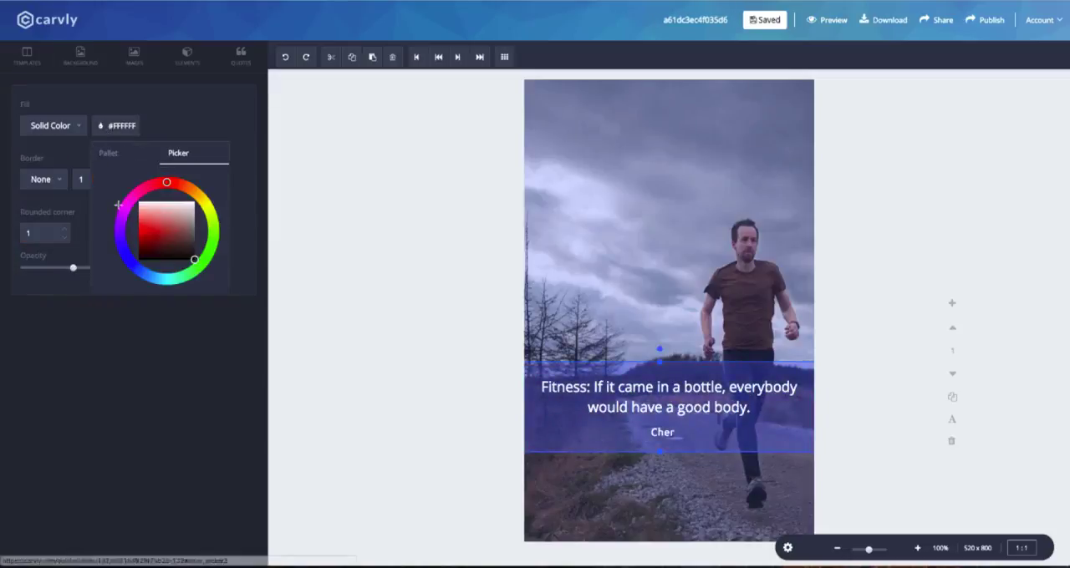
left_click(196, 259)
left_click(305, 200)
left_click(701, 257)
Add a subtitle reading "Health is wealth" above the runner, widen it to fit one line, and centre it near the canvas top.
left_click(188, 62)
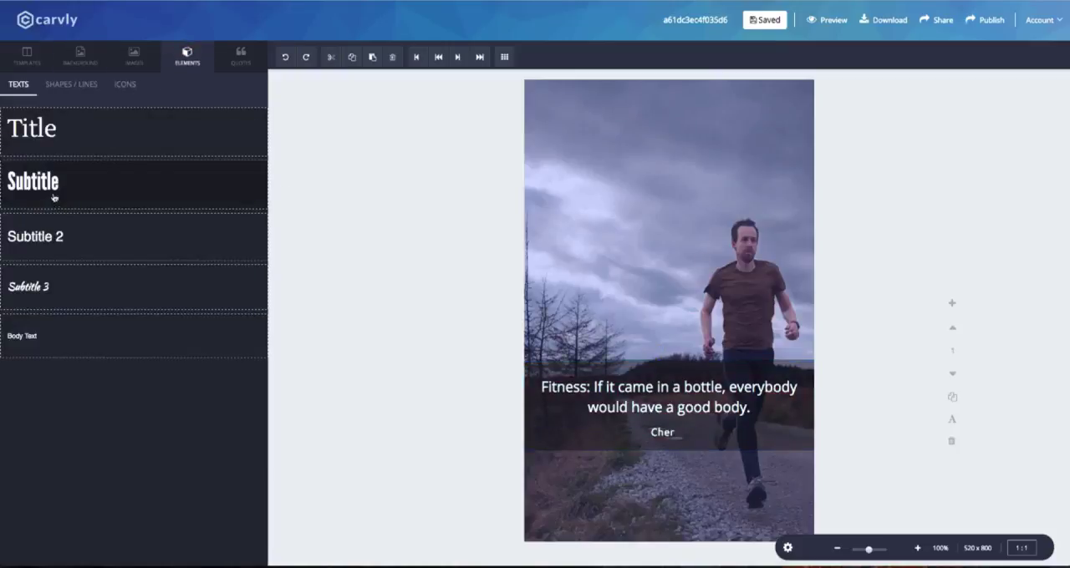
left_click_drag(650, 180, 667, 150)
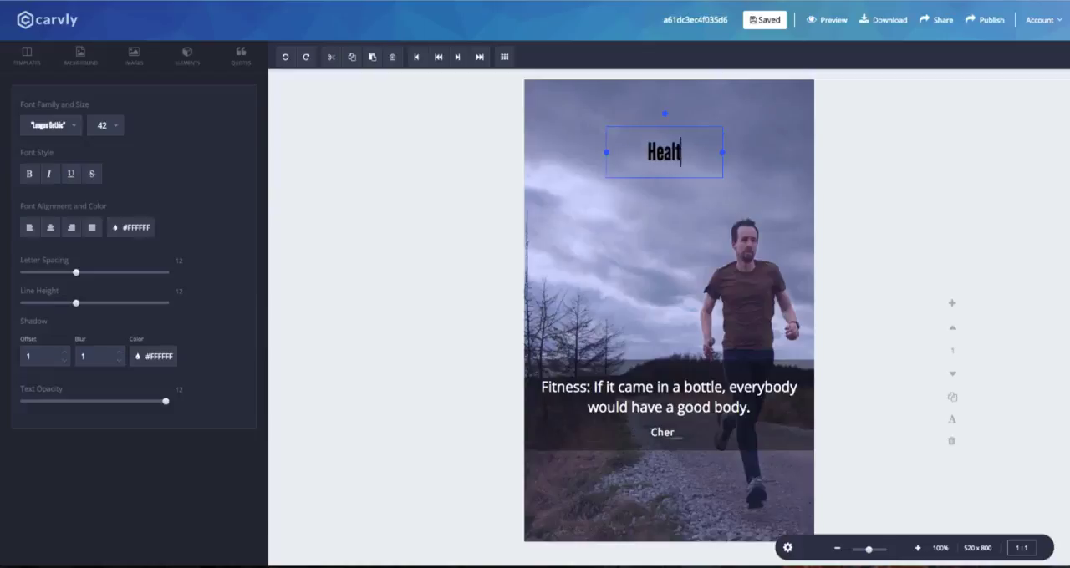
type("alth")
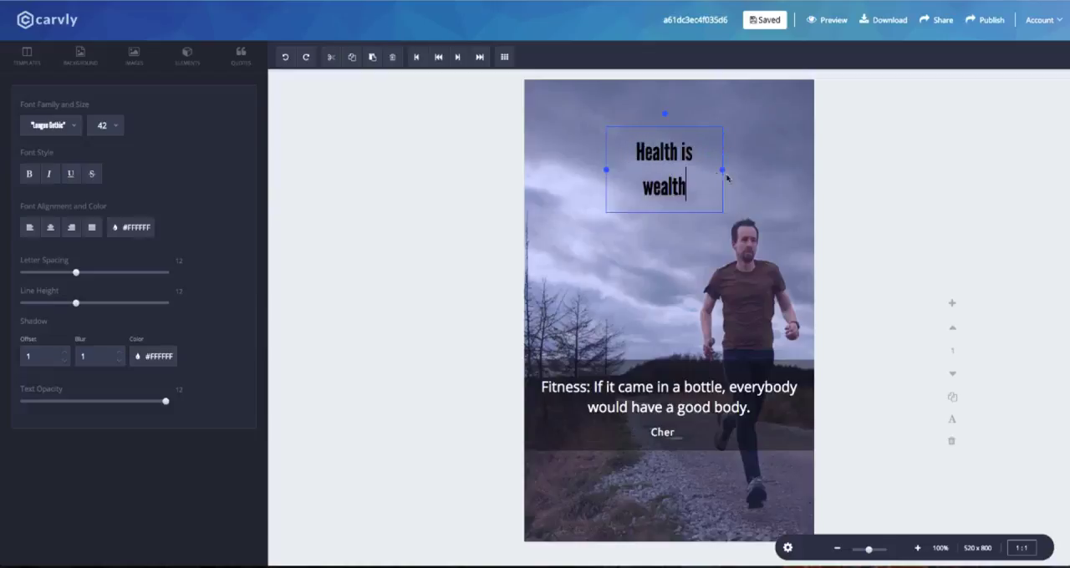
left_click_drag(726, 176, 767, 167)
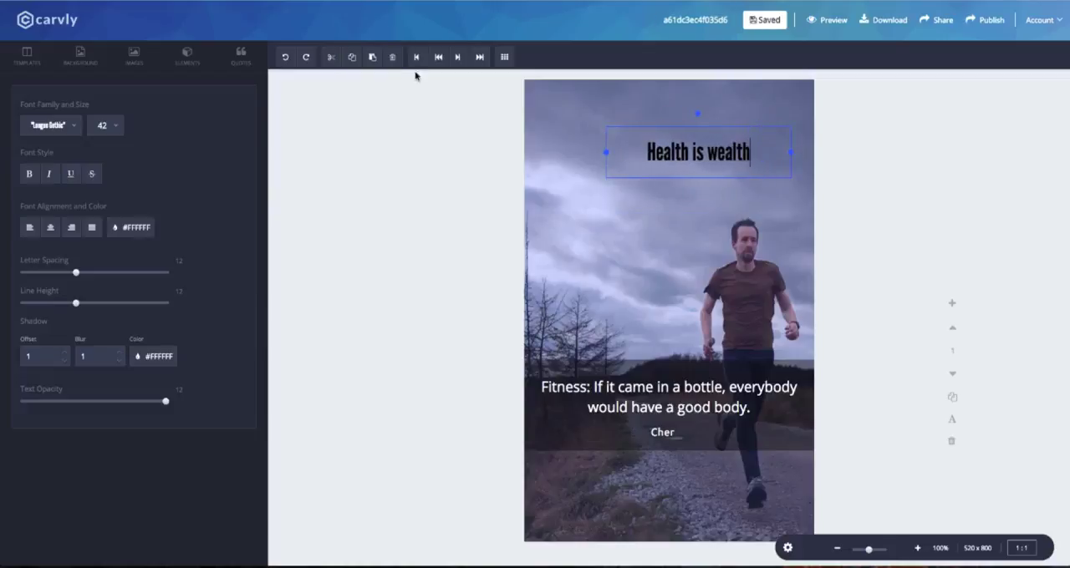
left_click_drag(701, 152, 670, 150)
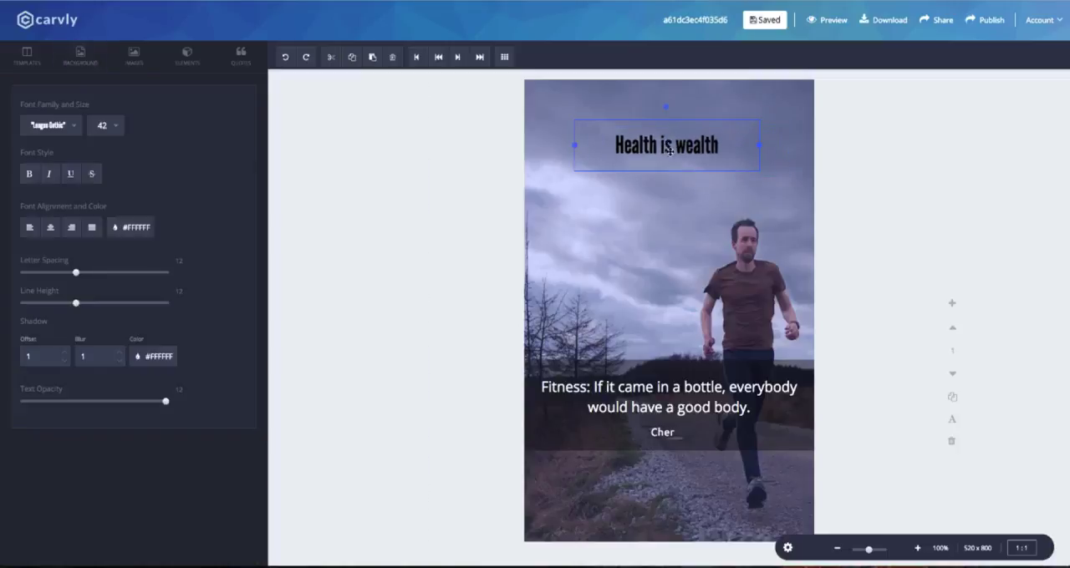
Preview several fonts on the "Health is wealth" heading and set it to Codystar.
left_click(50, 125)
scroll(67, 221, "down", 10)
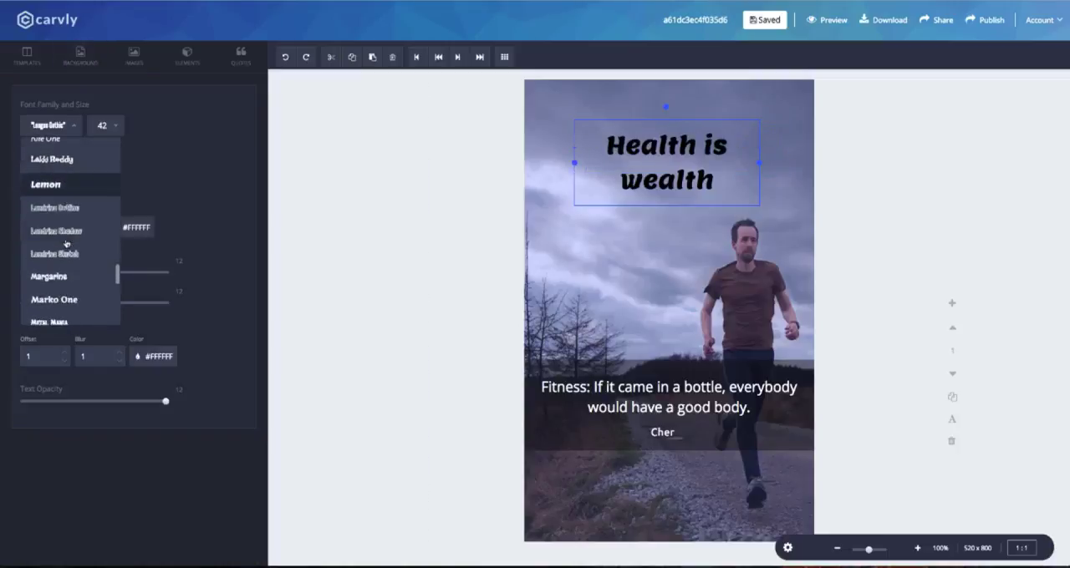
scroll(67, 240, "down", 6)
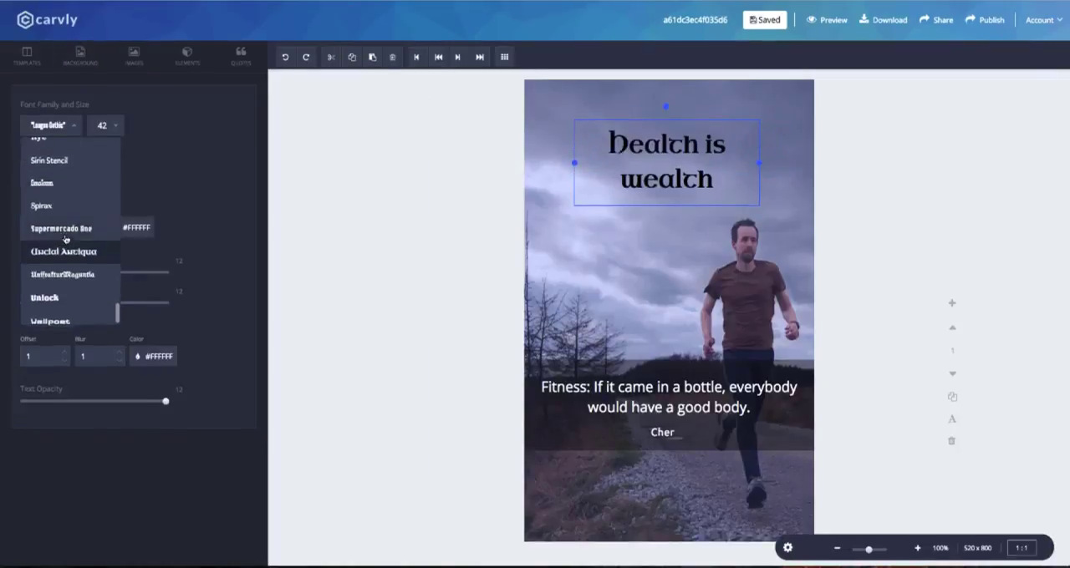
scroll(65, 238, "up", 10)
scroll(65, 238, "up", 3)
left_click(50, 143)
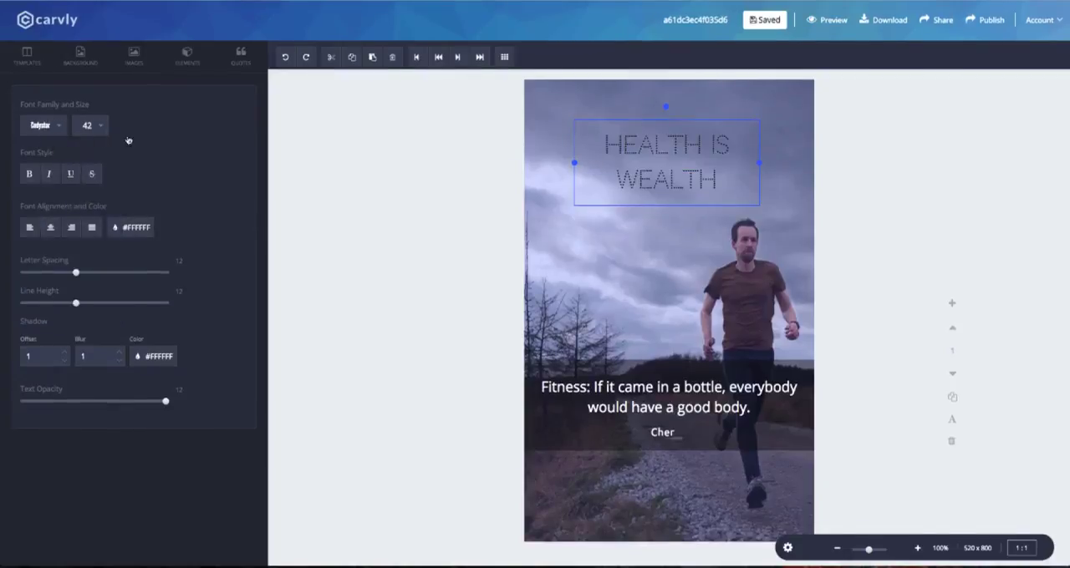
Set the heading's font size to 50 and shift the text slightly upward on the canvas.
left_click(90, 126)
scroll(88, 218, "down", 4)
scroll(90, 192, "up", 2)
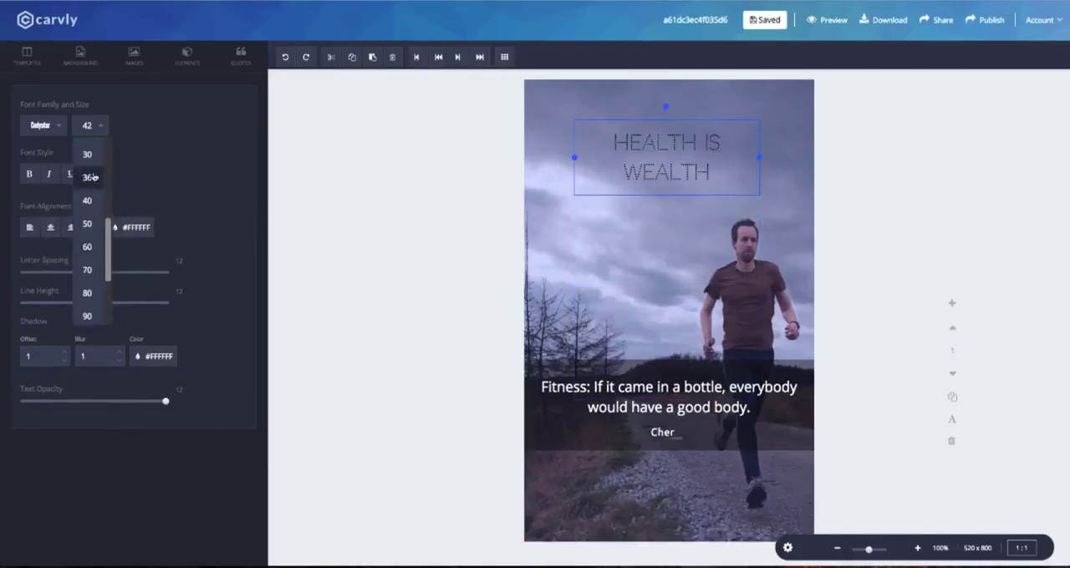
scroll(94, 177, "down", 1)
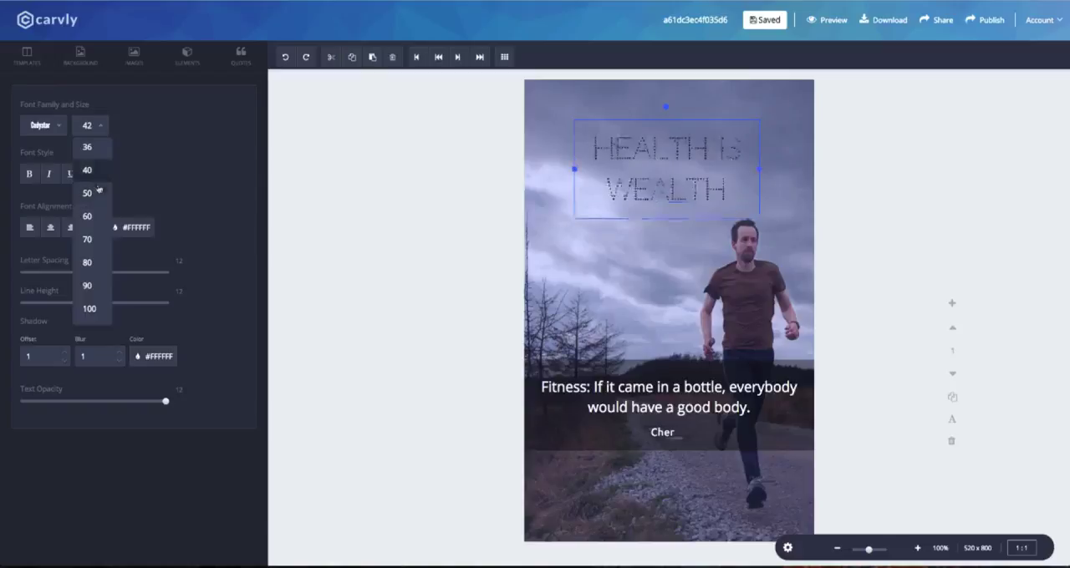
left_click(98, 191)
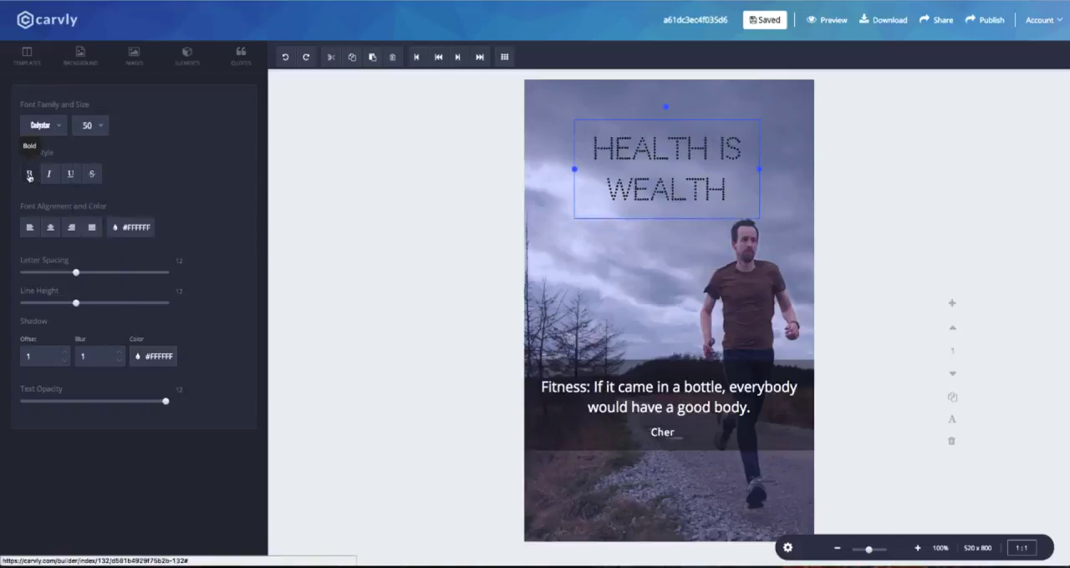
mouse_move(700, 191)
left_mouse_down()
mouse_move(706, 182)
mouse_move(700, 199)
left_mouse_up()
left_click(713, 241)
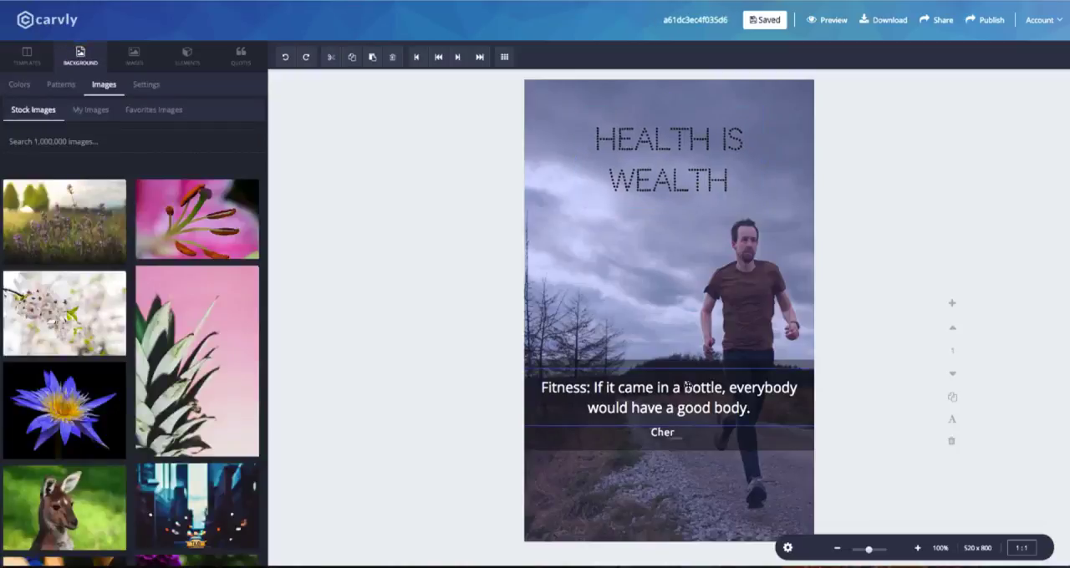
Change the quote text's font to Josefin Slab.
left_click(689, 387)
left_click(60, 127)
scroll(59, 240, "down", 1)
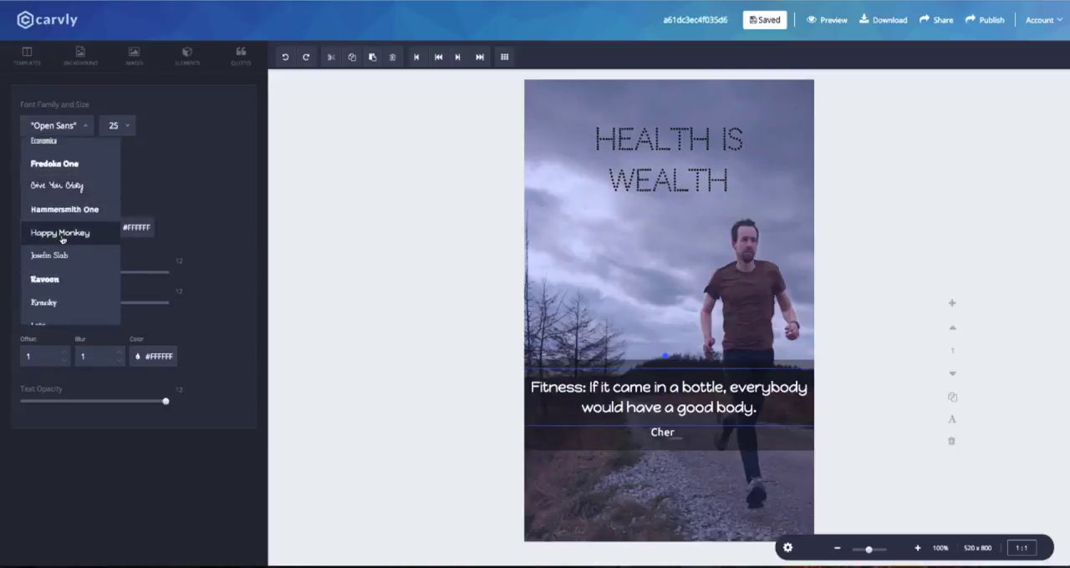
scroll(62, 238, "down", 1)
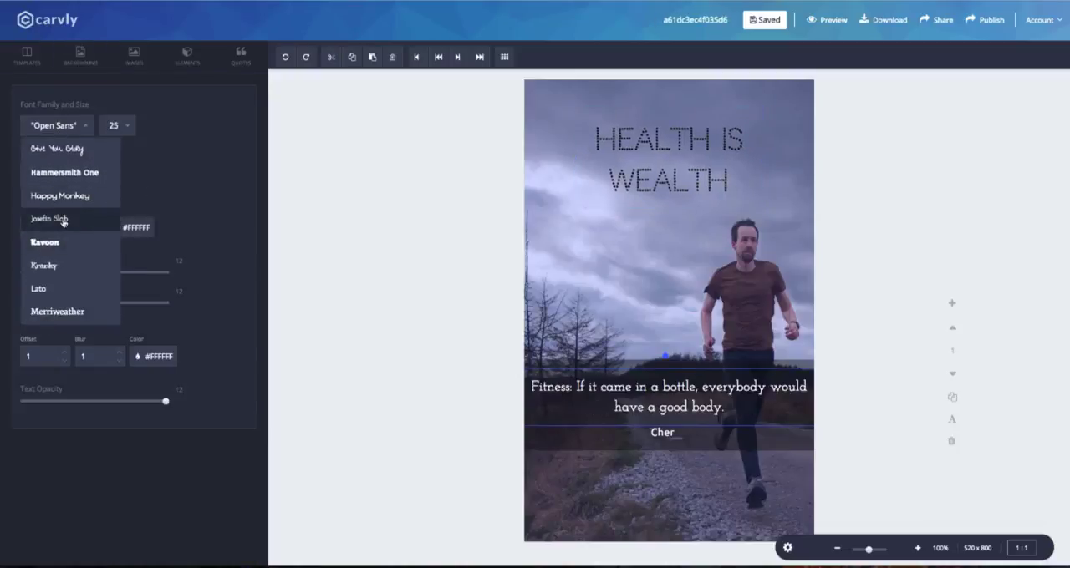
left_click(63, 220)
Keep the quote at size 25, narrow its text box so the two lines balance, and centre it over the band.
left_click(116, 128)
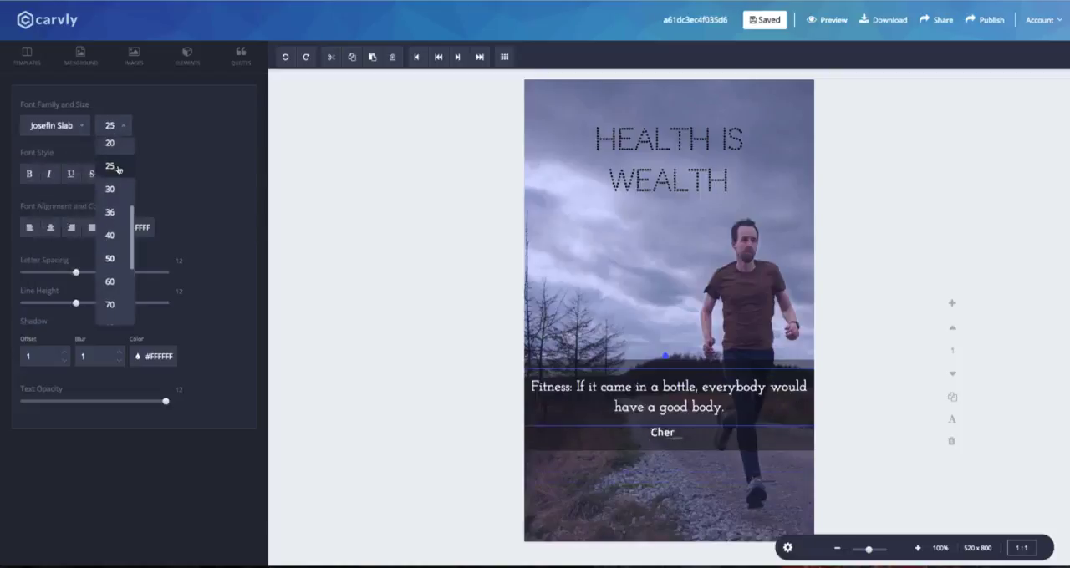
left_click(117, 188)
left_click_drag(769, 396, 747, 403)
left_click_drag(648, 395, 708, 388)
Try other fonts such as Hammersmith One on the author line, return it to Ubuntu, and centre it under the quote.
left_click(663, 433)
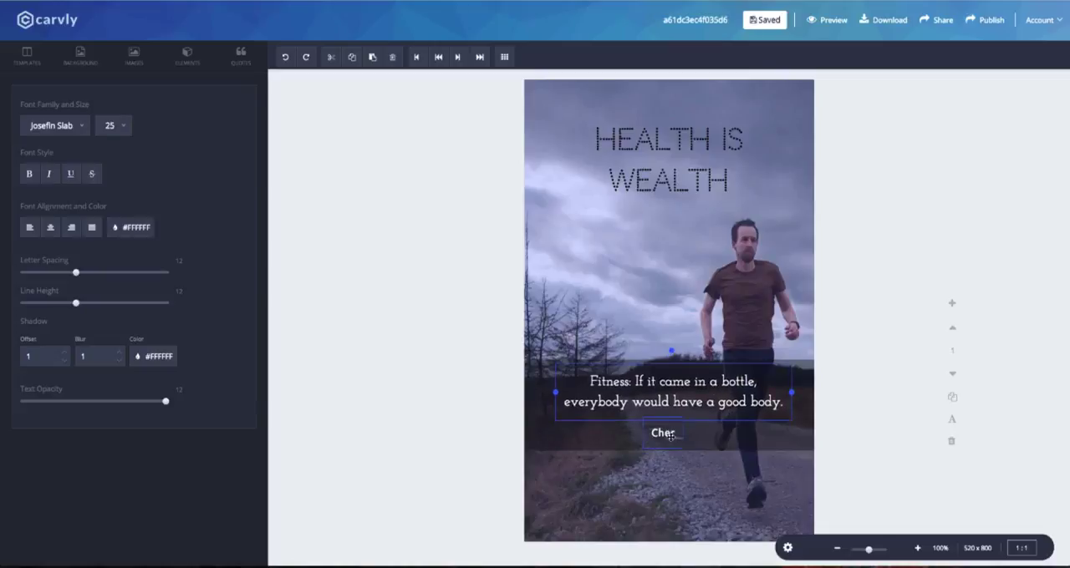
left_click(48, 125)
scroll(67, 292, "down", 4)
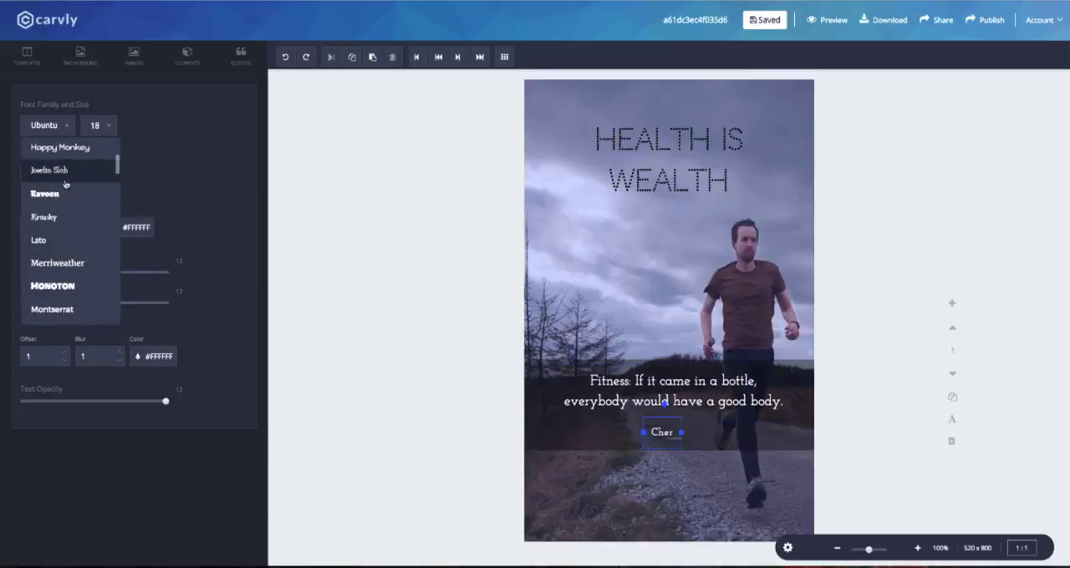
scroll(67, 250, "up", 4)
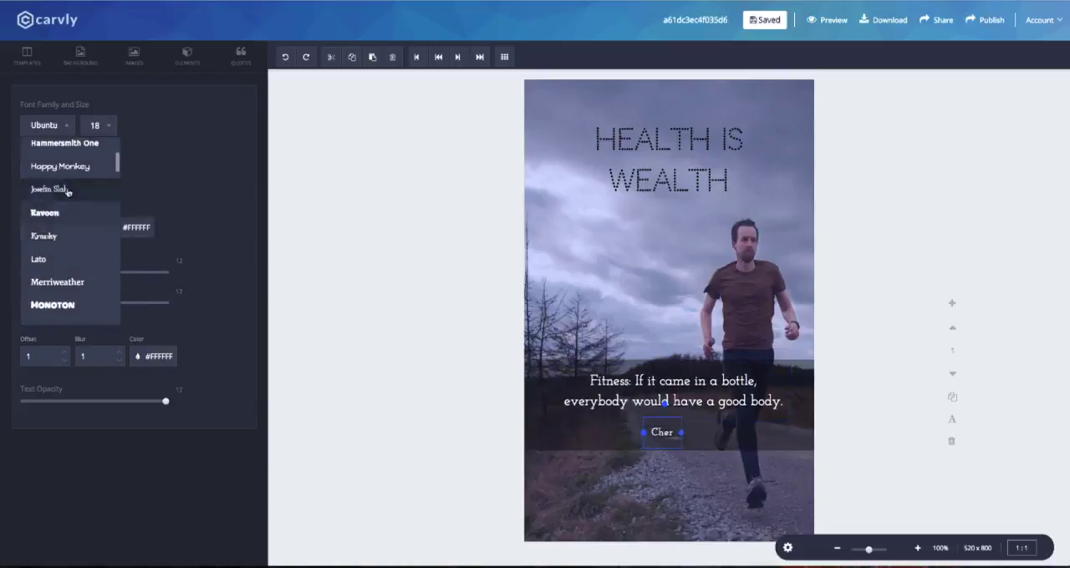
left_click(79, 163)
left_click(67, 125)
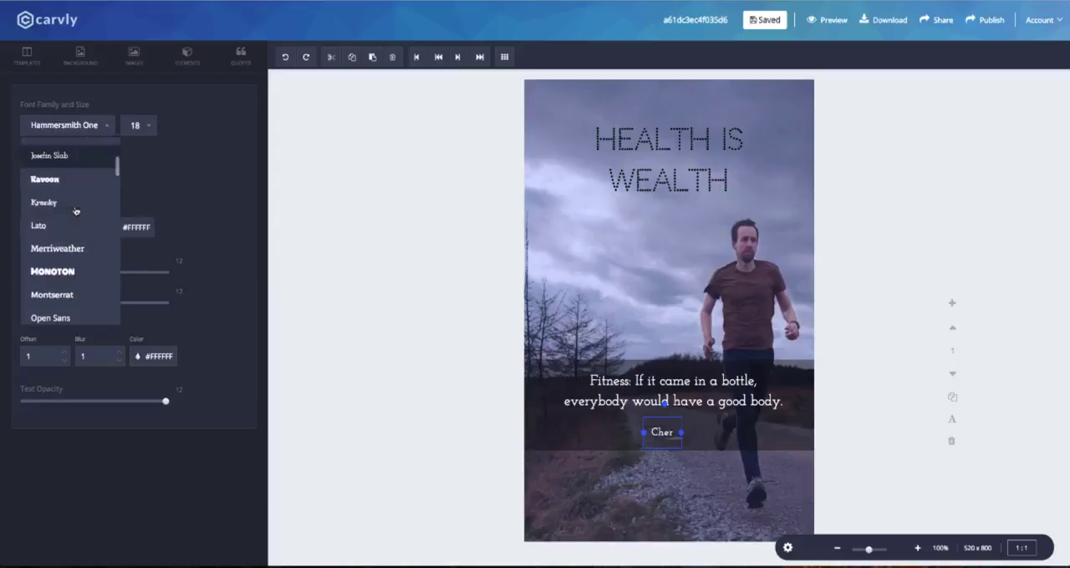
scroll(56, 227, "down", 3)
scroll(56, 226, "down", 6)
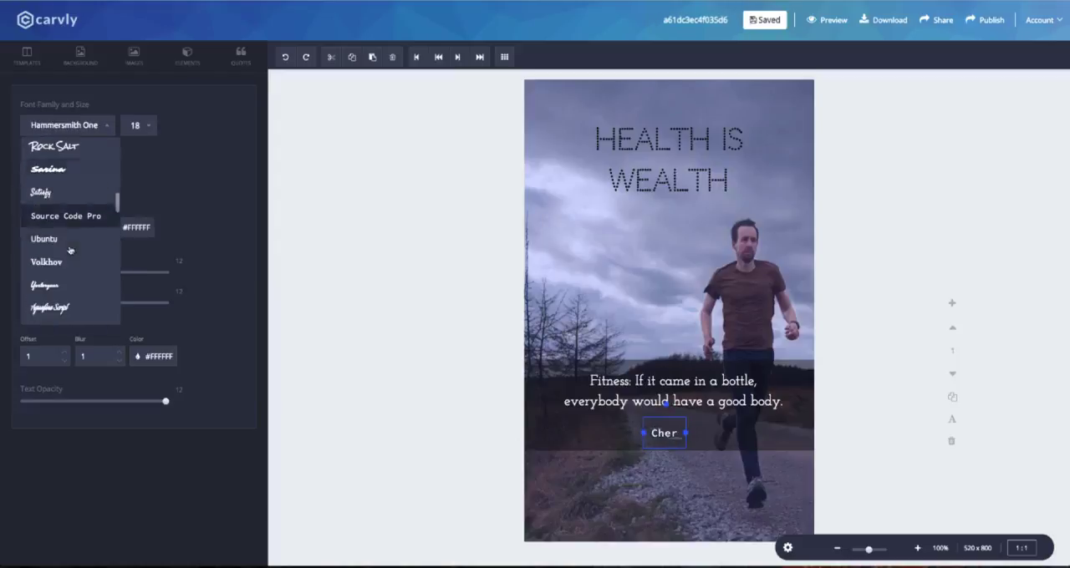
left_click(53, 239)
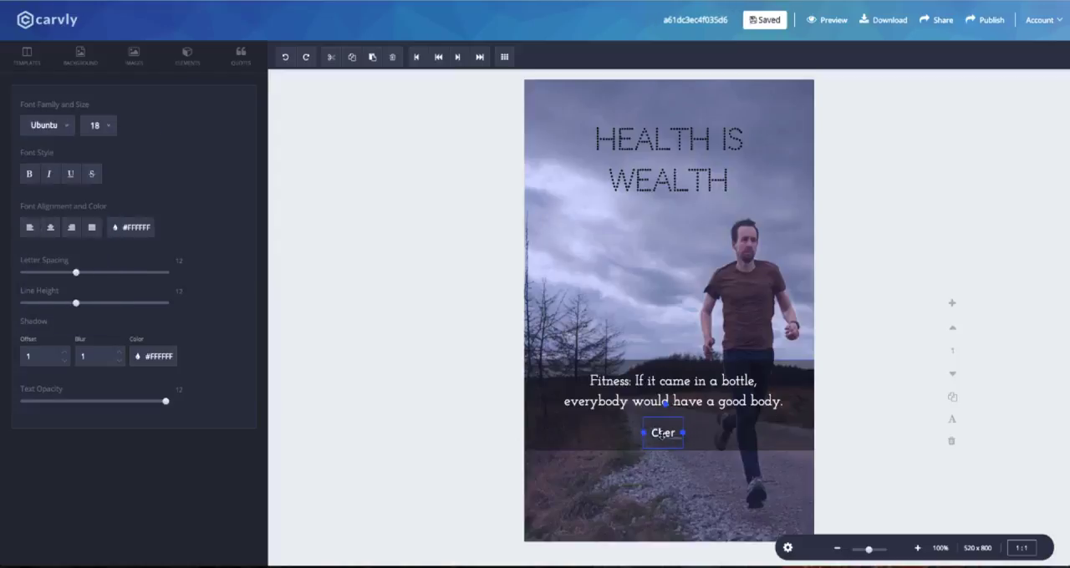
Try left, right and justified alignment on the quote text, and return it to centred.
left_click(698, 378)
left_click(29, 230)
left_click(51, 230)
left_click(72, 231)
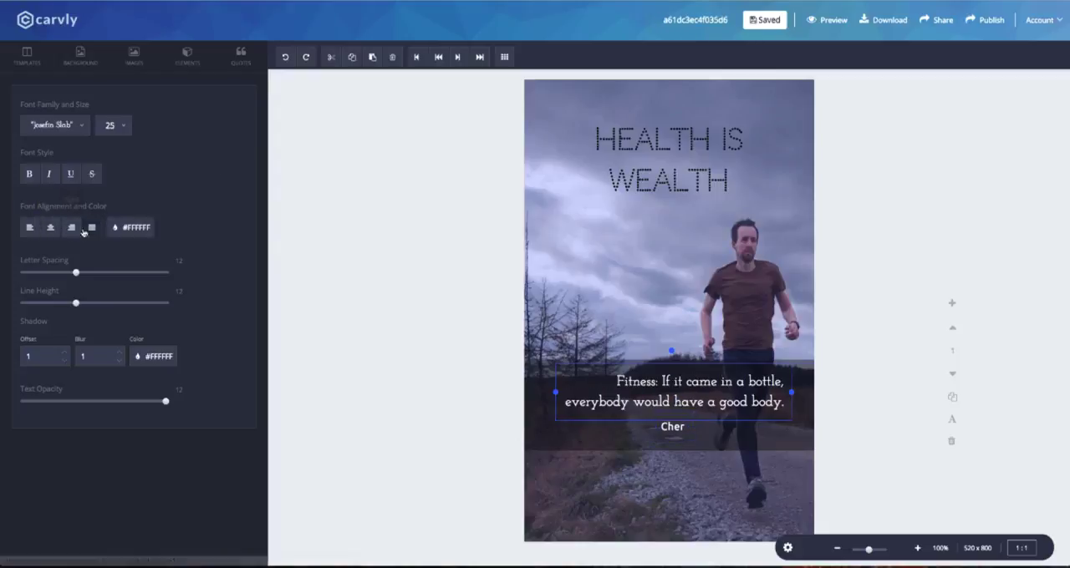
left_click(91, 229)
left_click(30, 228)
left_click(50, 227)
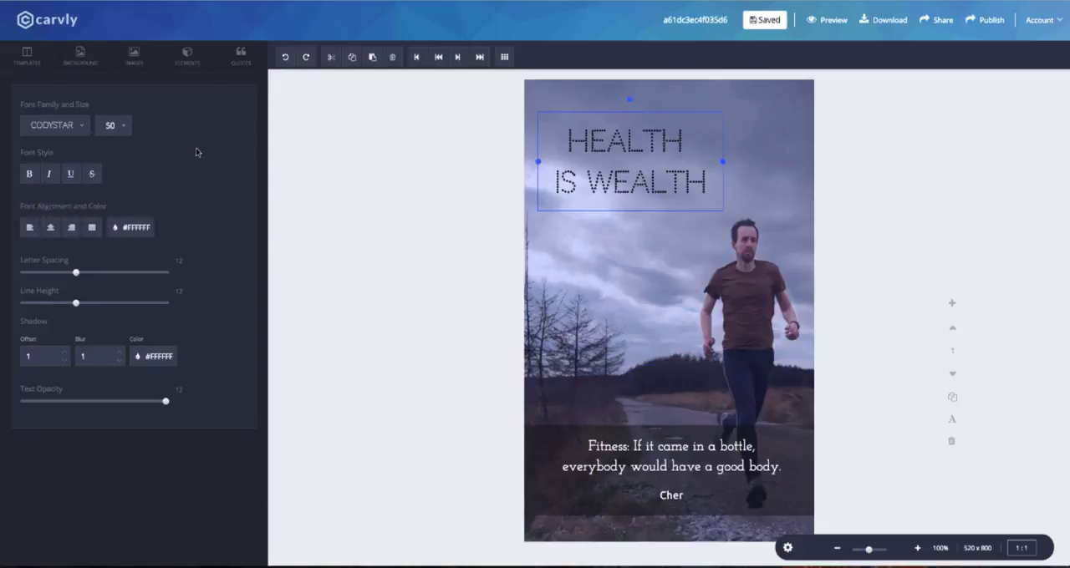
Change the "Health is wealth" heading's font to Happy Monkey.
left_click(55, 125)
scroll(59, 193, "down", 2)
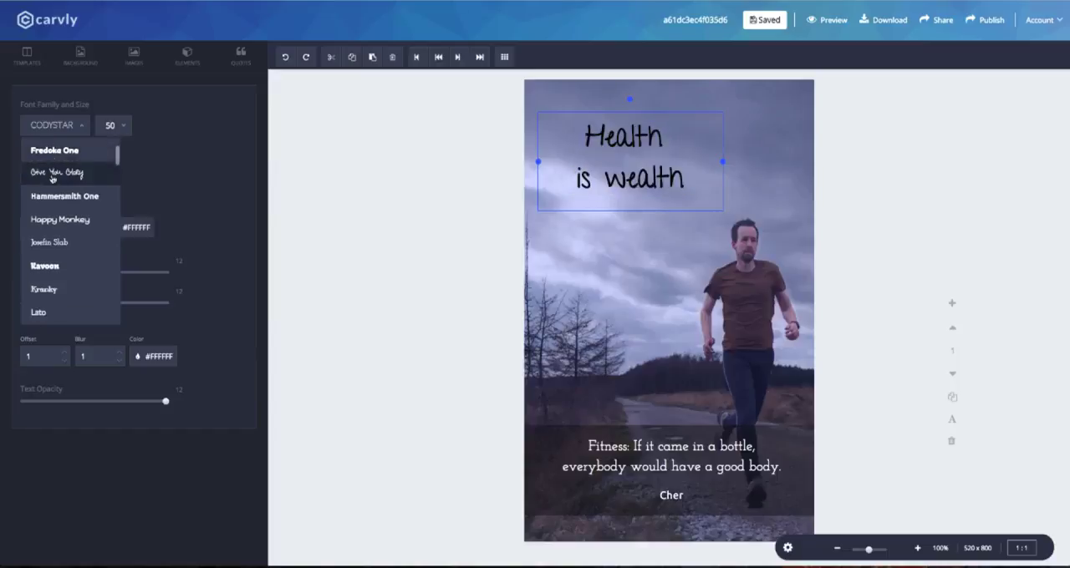
left_click(49, 198)
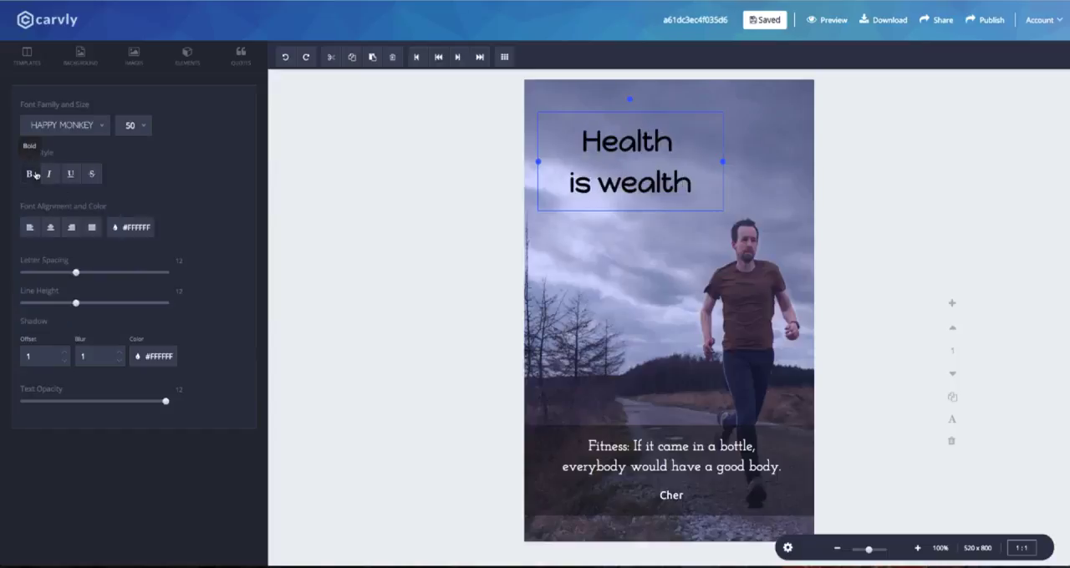
left_click(92, 176)
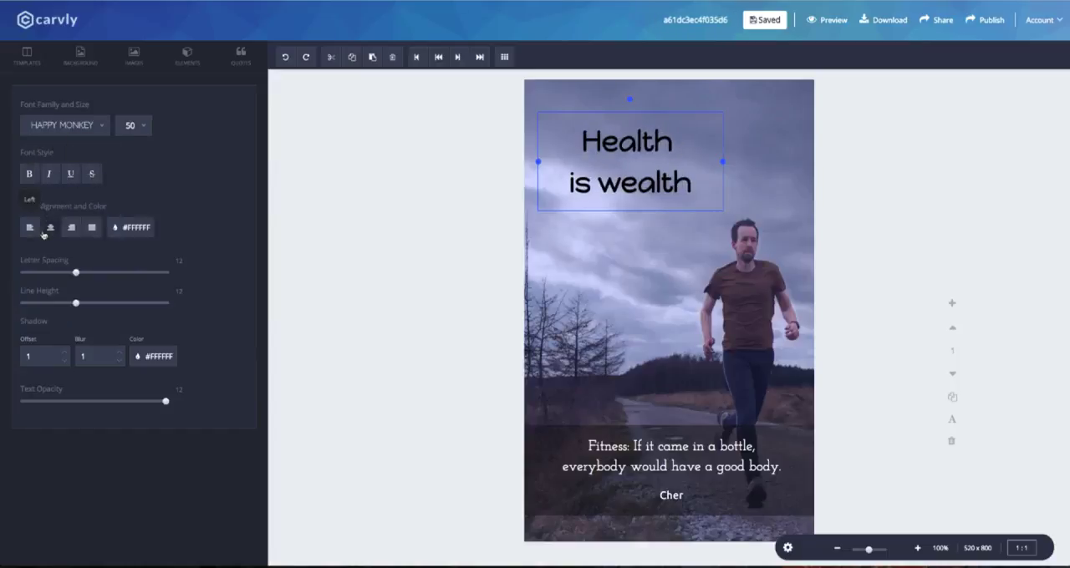
Recolor the heading blue, and pick a custom dark blue shade for it from the color wheel.
left_click(130, 229)
left_click(126, 253)
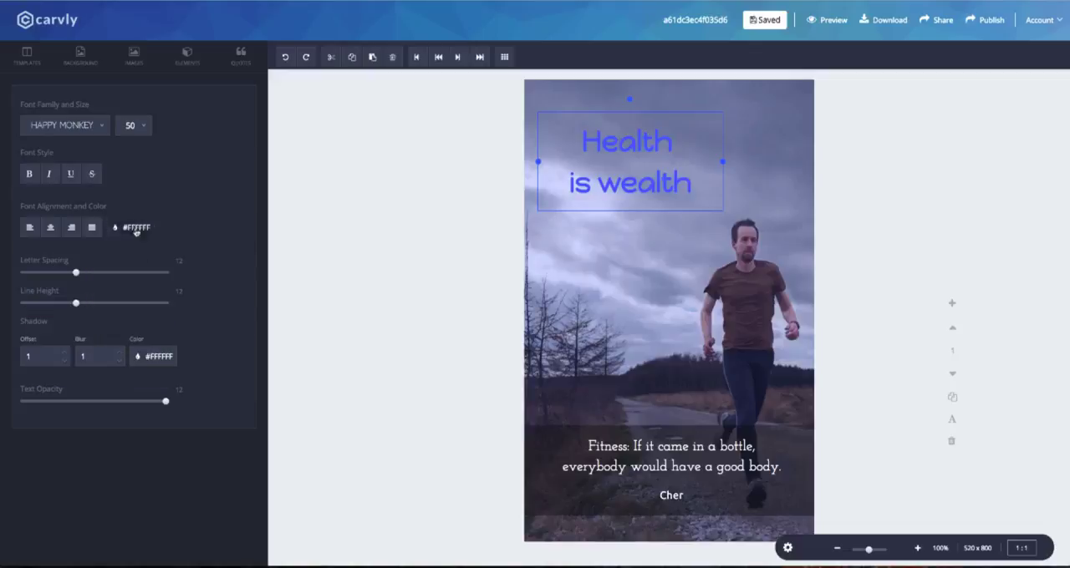
left_click(136, 230)
left_click(122, 254)
left_click(63, 319)
left_click(80, 332)
left_click_drag(69, 351, 103, 366)
left_click(83, 375)
left_click(88, 341)
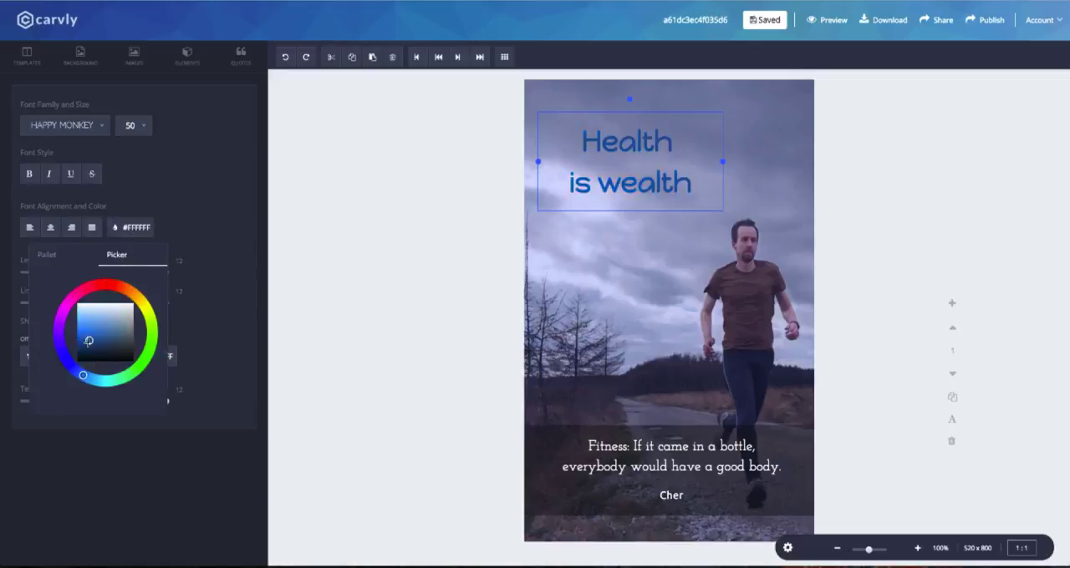
Add a square shape over the heading and stretch it from the canvas's left edge past the end of the text.
left_click(188, 57)
left_click(71, 84)
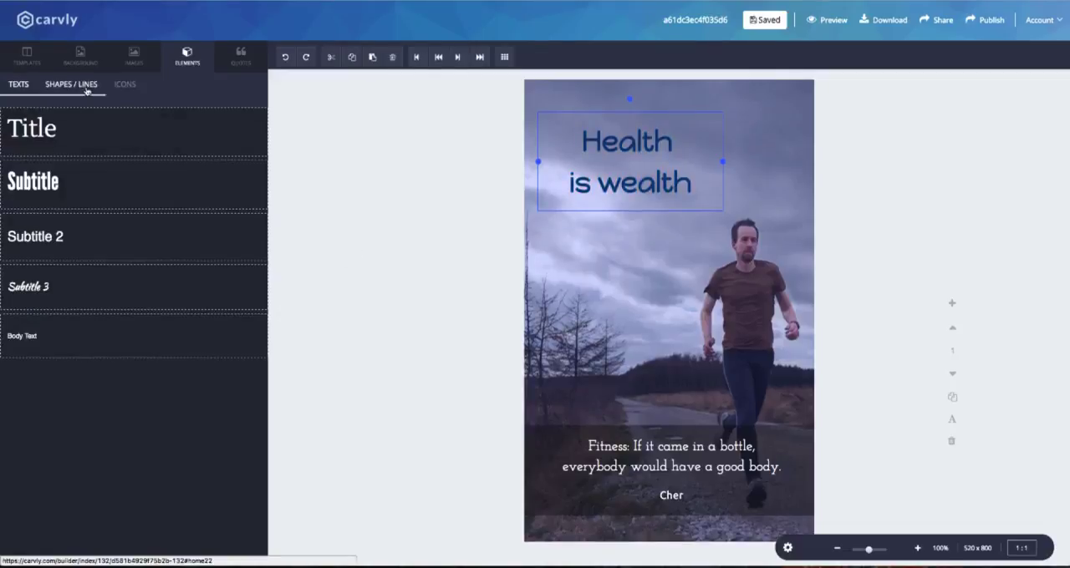
left_click(160, 201)
left_click_drag(625, 159, 722, 159)
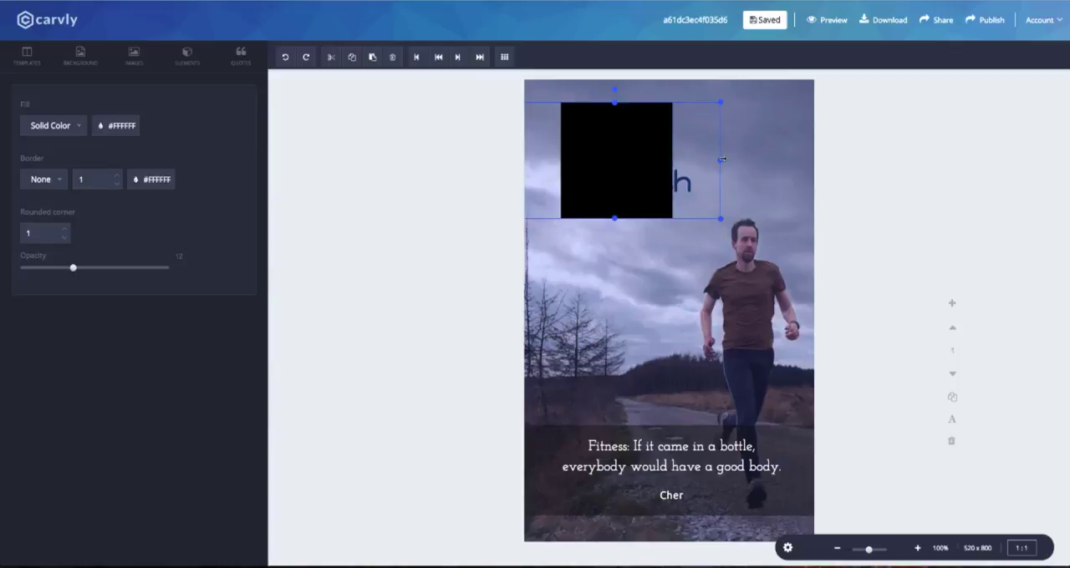
Reload the page and send the black box to the back, behind the heading text.
key("super+r")
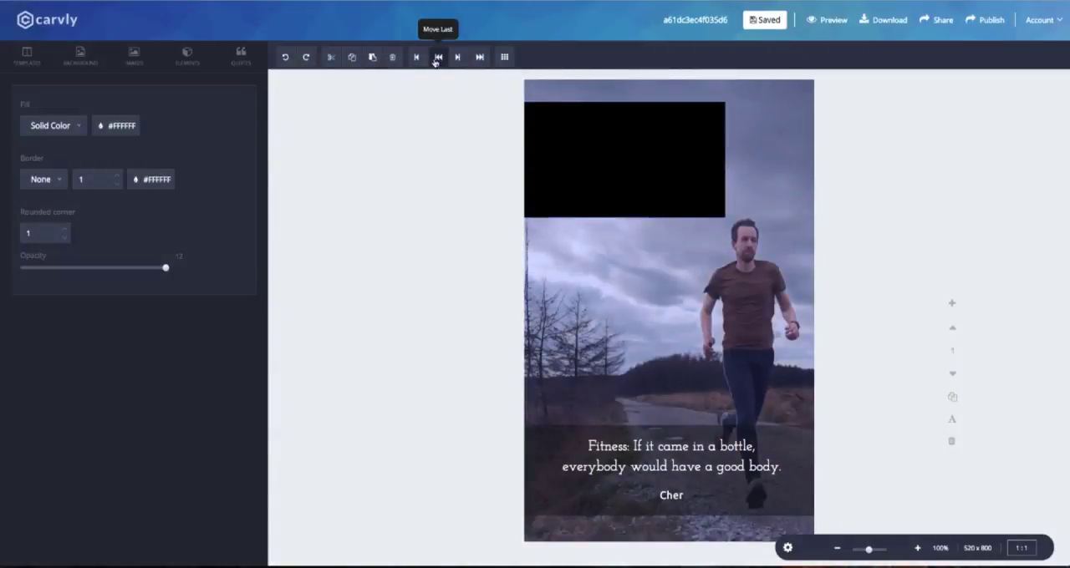
left_click(553, 115)
left_click(438, 60)
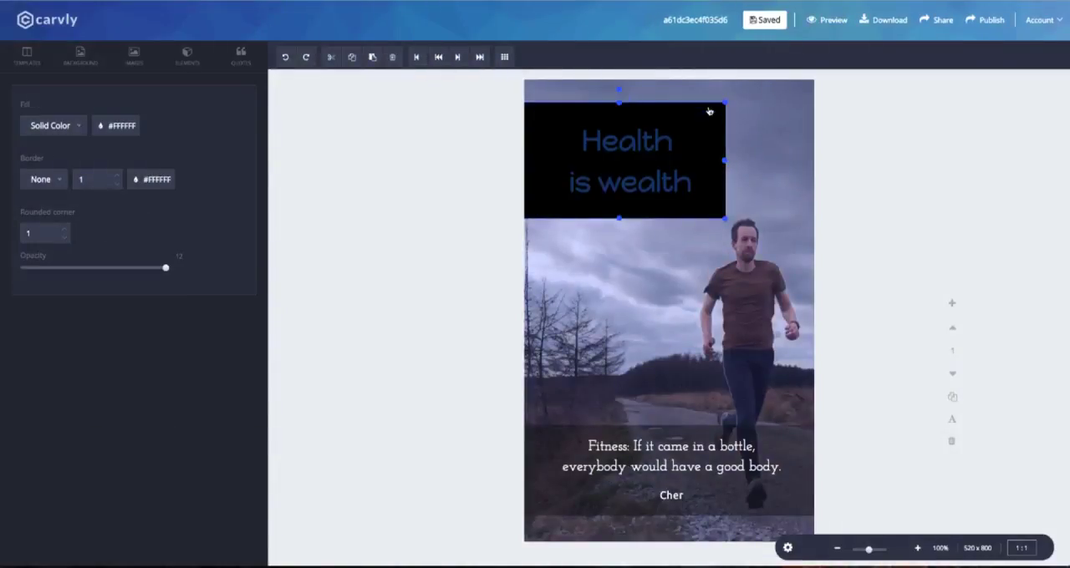
Fill the box behind the "Health is wealth" heading with solid white.
left_click(67, 127)
left_click(65, 151)
left_click(61, 128)
left_click(57, 172)
left_click(109, 127)
left_click(180, 154)
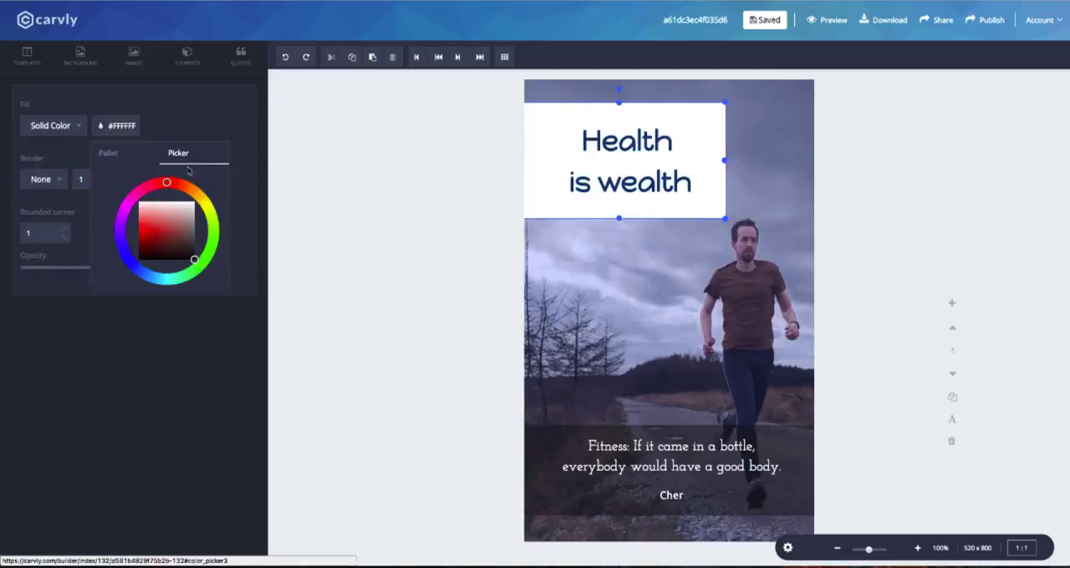
Set the heading box's rounded corner to 14 and lower its opacity until it is a faint translucent panel.
left_click(45, 183)
left_click_drag(165, 269, 42, 269)
left_click(423, 206)
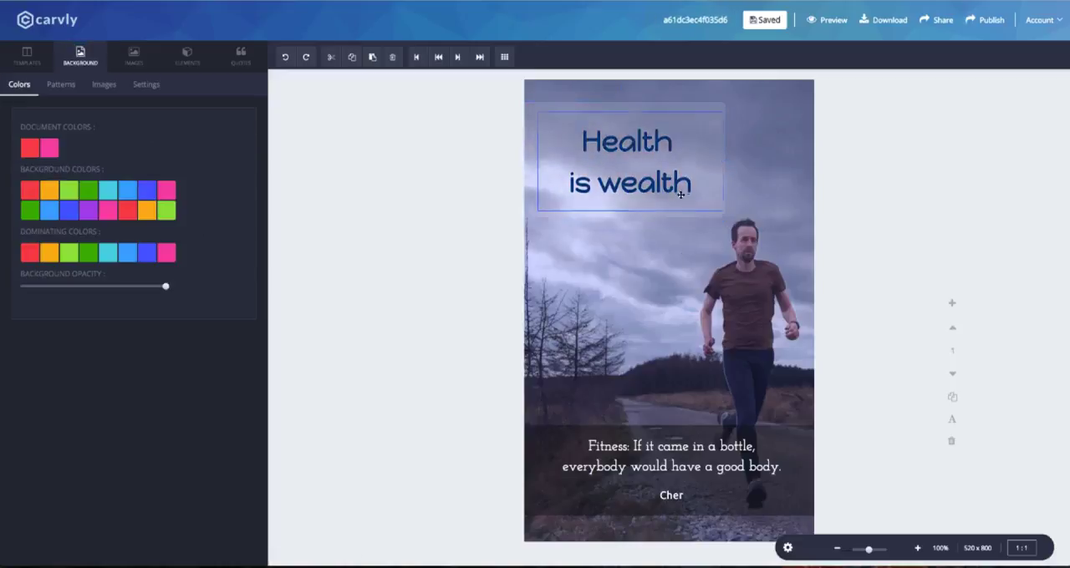
Reduce the translucent box's height to fit closely around the heading, and center the heading text within it.
left_click(704, 222)
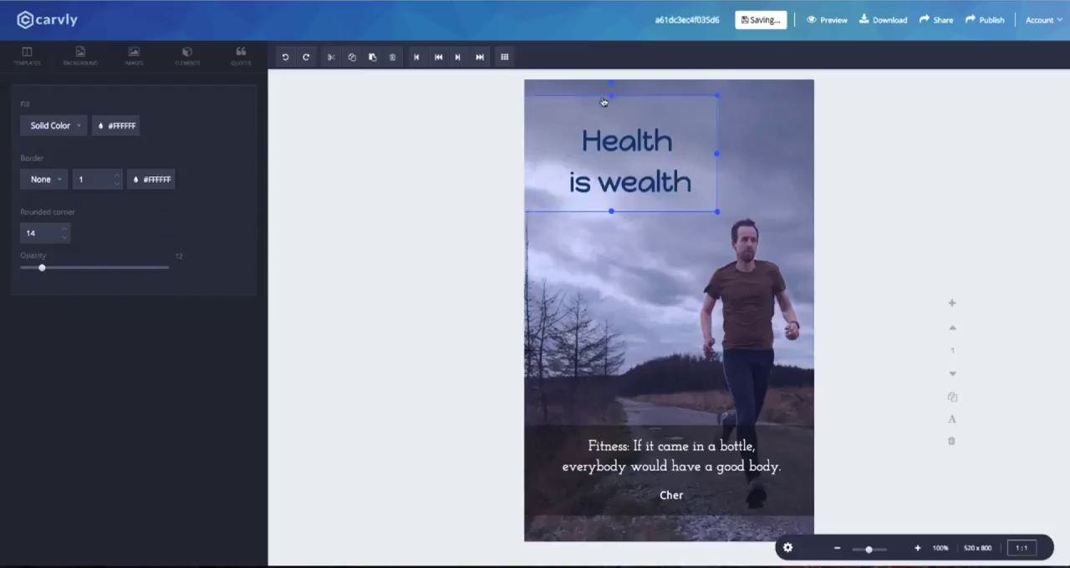
left_click(629, 234)
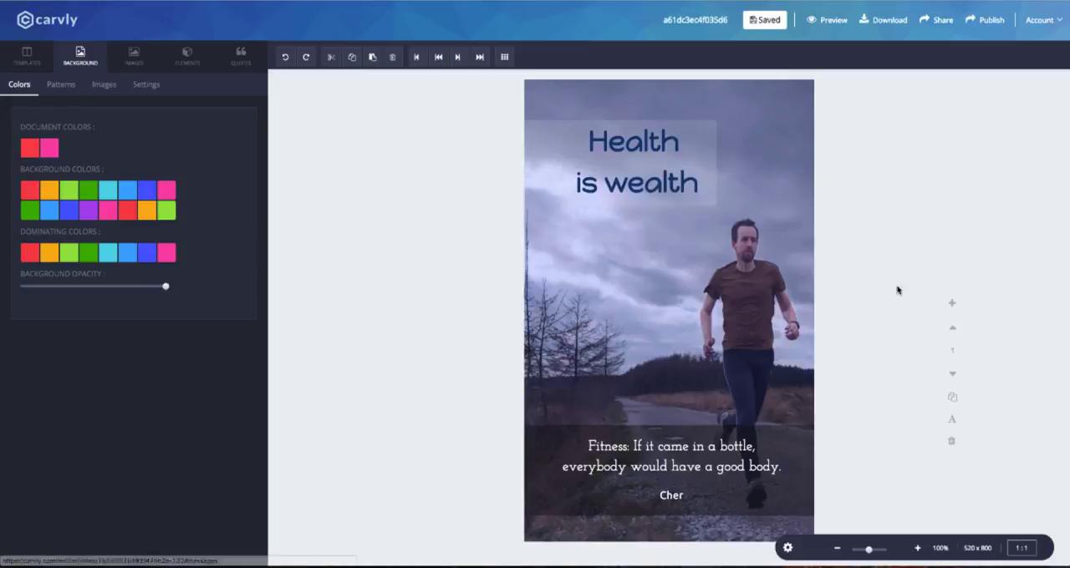
Add a "Writer :" text line, enter the writer's full name, and widen its text box.
left_click(134, 56)
left_click(187, 56)
left_click(113, 287)
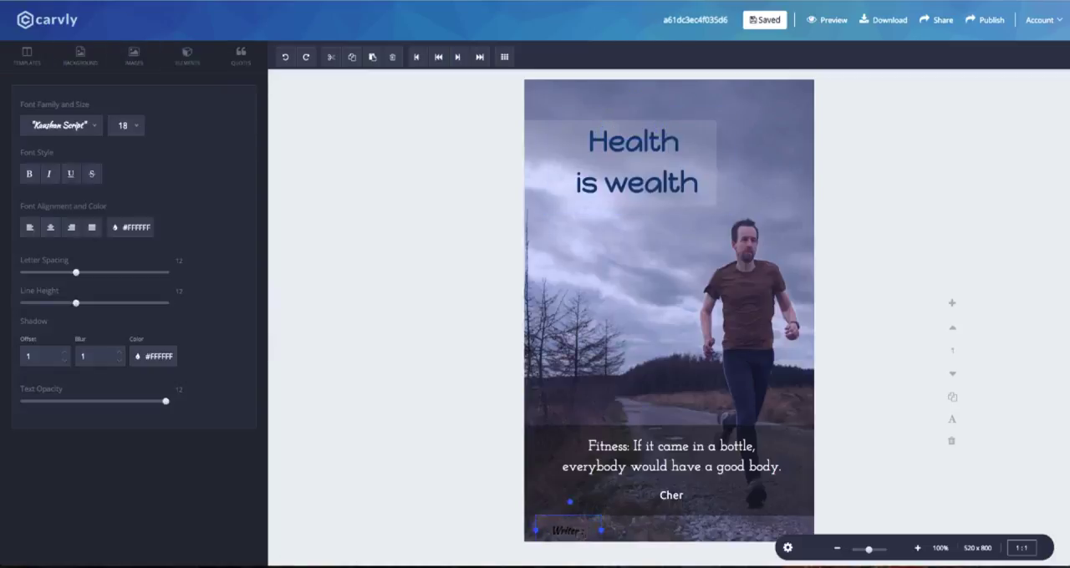
type("John Doe")
left_click_drag(601, 526, 631, 522)
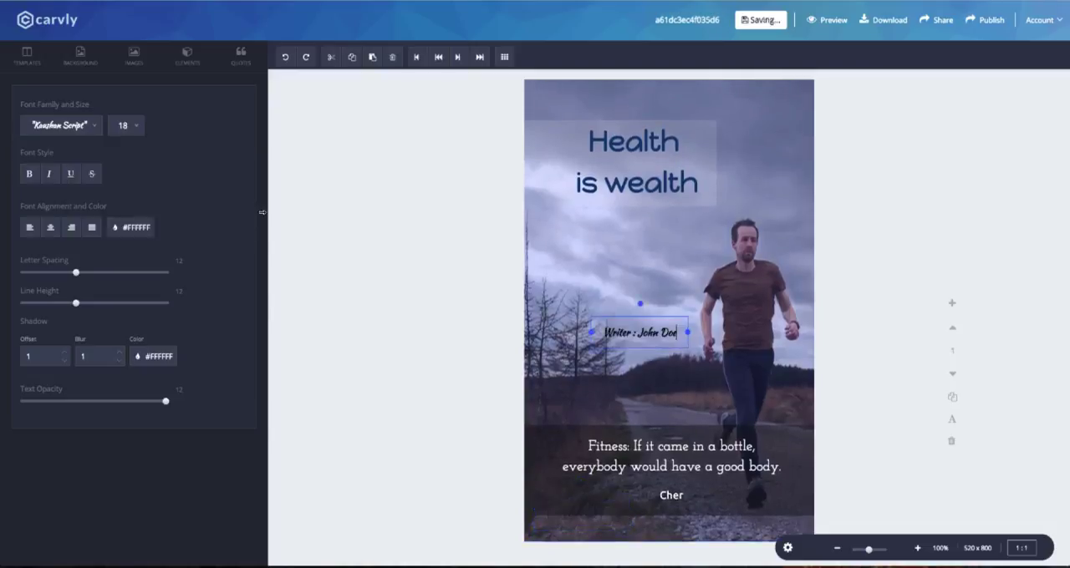
Change the writer line's font to Lato and its size to 16.
left_click(61, 126)
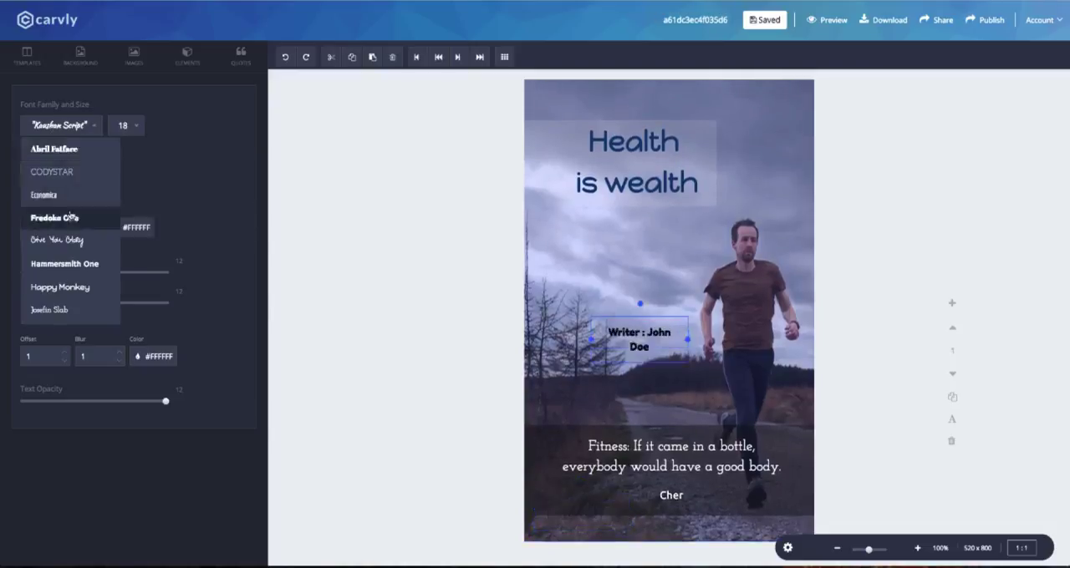
scroll(50, 192, "down", 3)
left_click(42, 219)
left_click(83, 125)
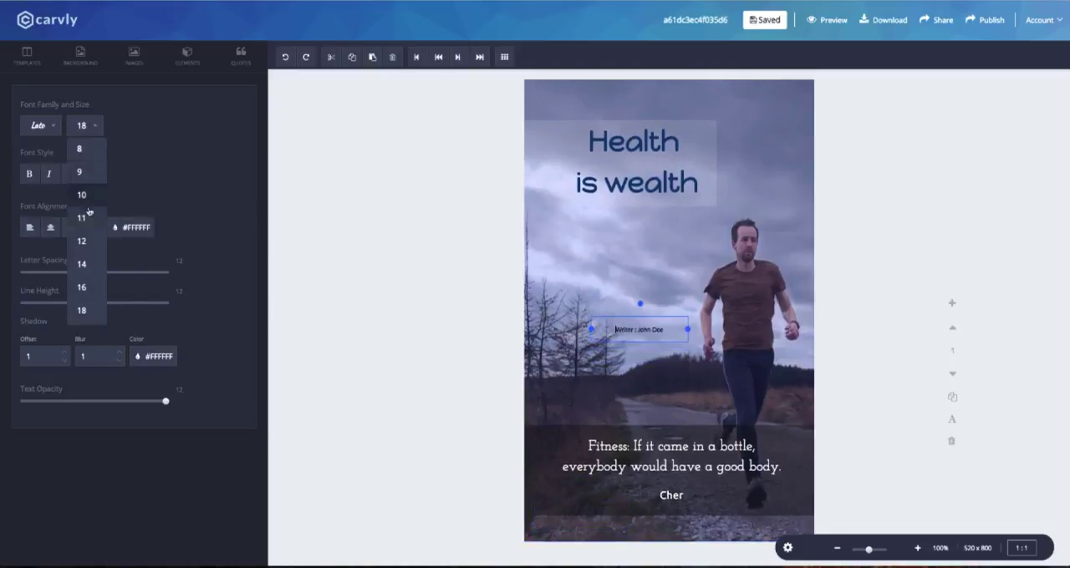
left_click(82, 241)
left_click(94, 125)
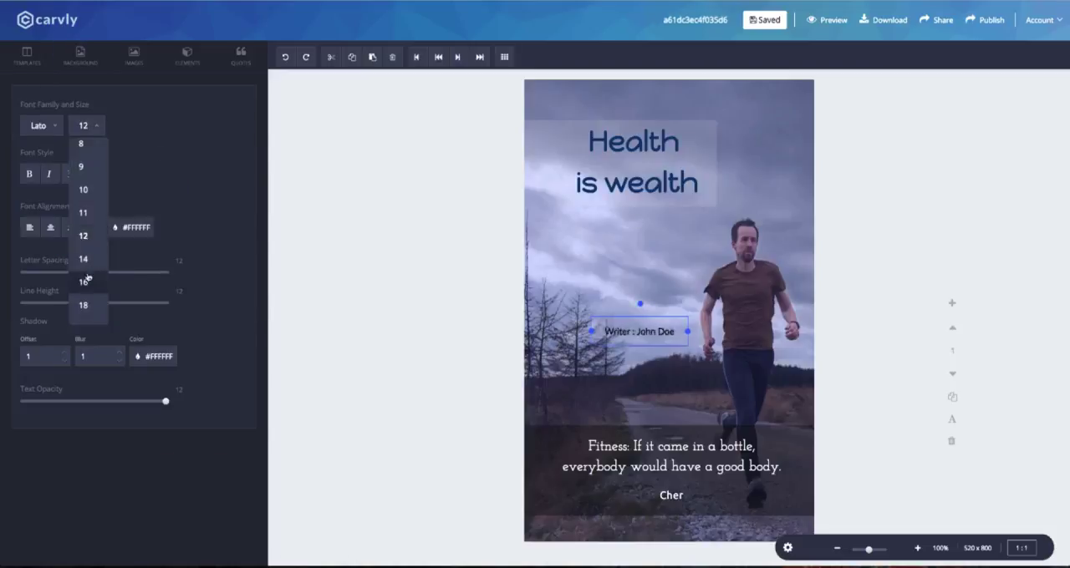
left_click(89, 284)
Recolor the writer line white and move it to the lower-left corner of the page, below the quote band.
left_click(130, 227)
left_click(114, 254)
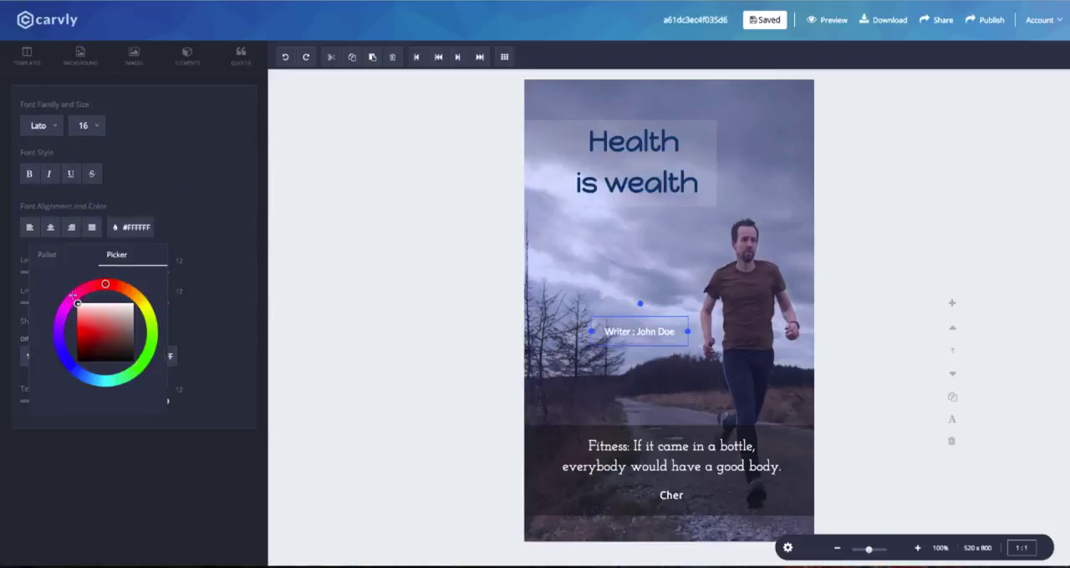
left_click(642, 329)
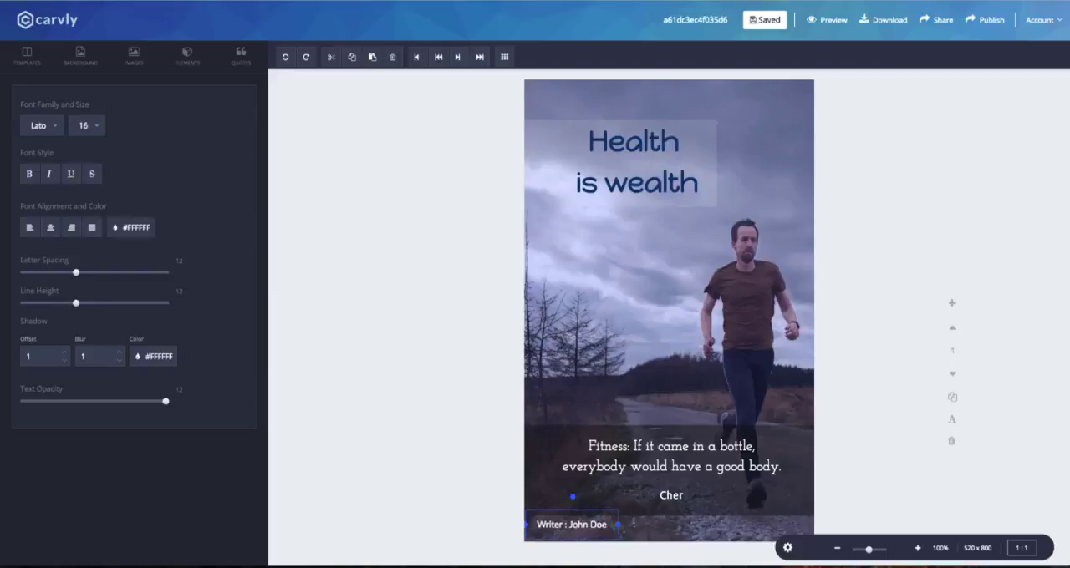
Add the QR code image to the page and shrink it to a small square.
left_click(133, 56)
scroll(134, 334, "down", 5)
left_click(193, 458)
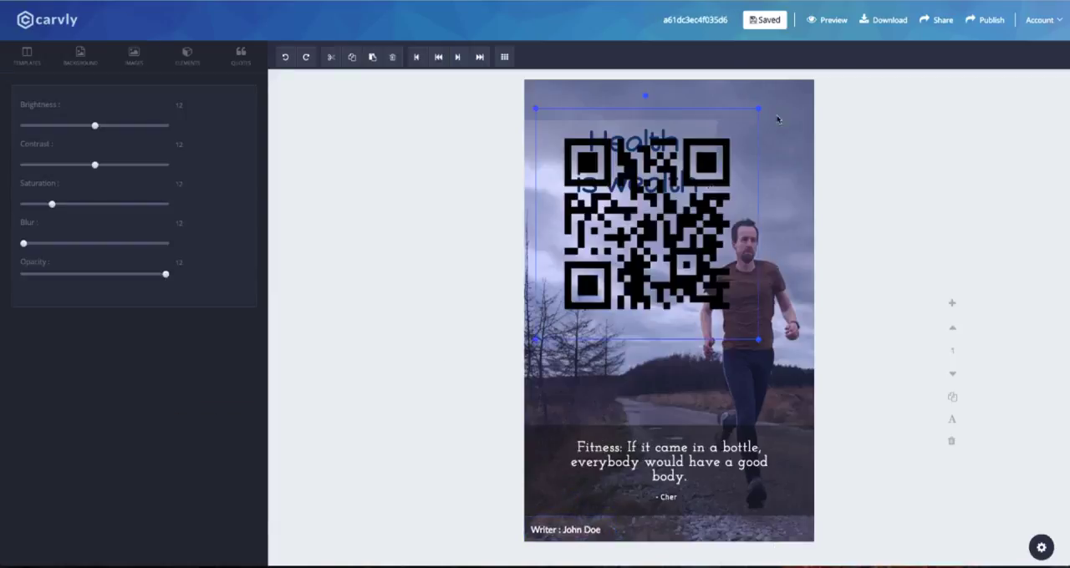
left_click_drag(776, 114, 603, 275)
left_click_drag(566, 306, 557, 382)
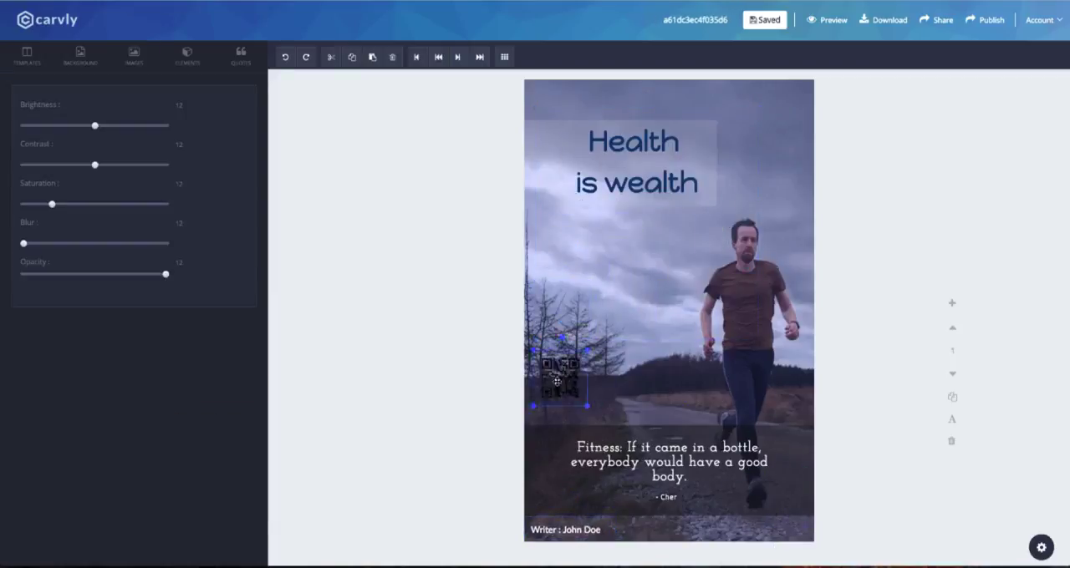
Raise the quote with its dark band above the writer line, and place the QR code in the page's lower-right corner.
left_click_drag(657, 431, 660, 390)
left_click_drag(665, 436, 667, 440)
left_click(669, 388)
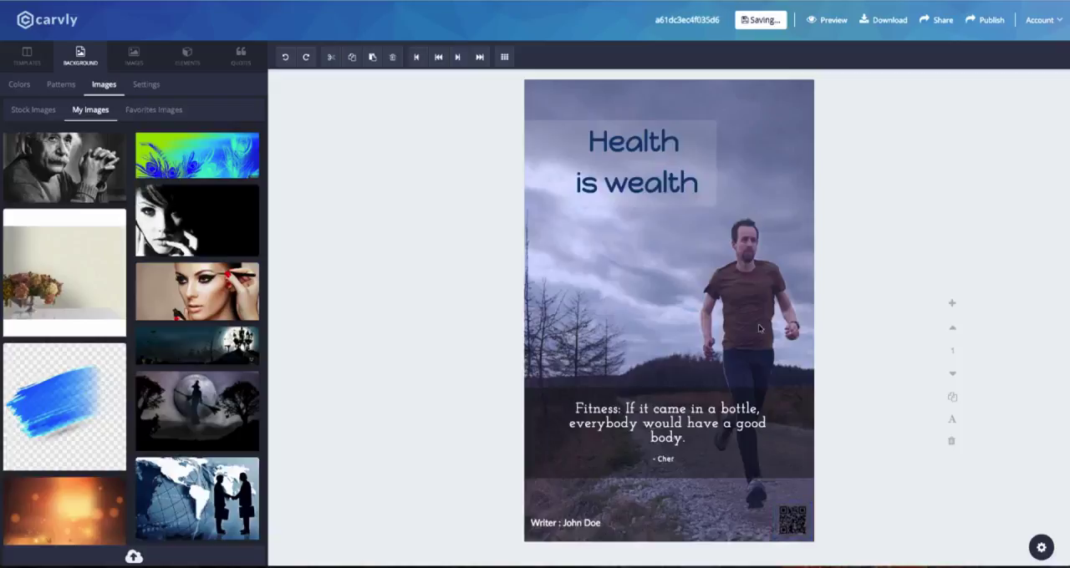
scroll(193, 250, "down", 10)
left_click(58, 88)
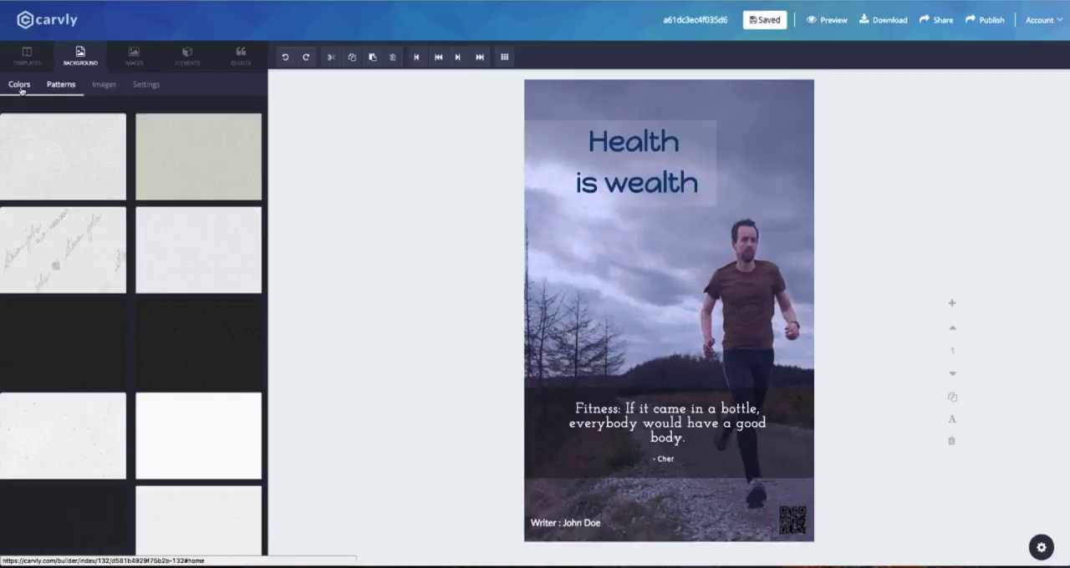
left_click(23, 89)
Add a second page below the finished quote page and bring it into view.
scroll(654, 303, "down", 1)
scroll(654, 304, "up", 1)
scroll(796, 240, "down", 5)
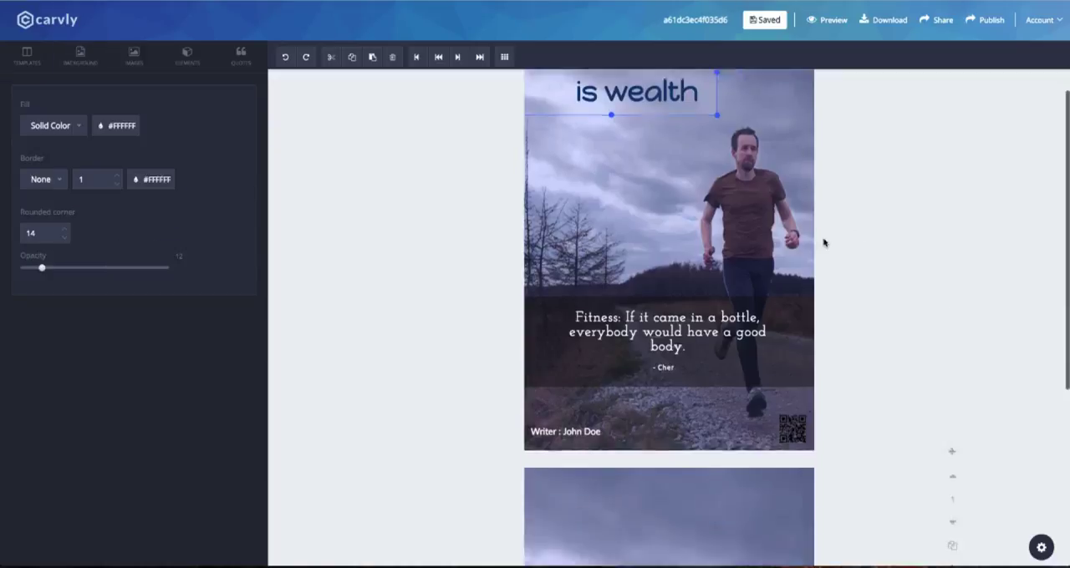
scroll(718, 251, "up", 4)
scroll(702, 261, "down", 4)
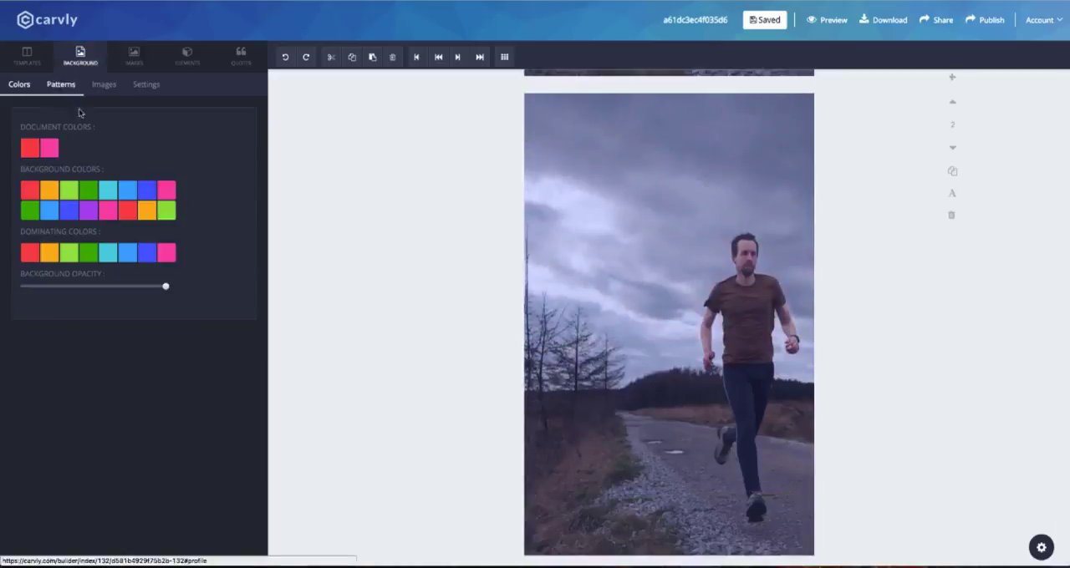
Search the stock images for "fitness" and use the photo of runners on the bridge as the second page's background.
left_click(102, 84)
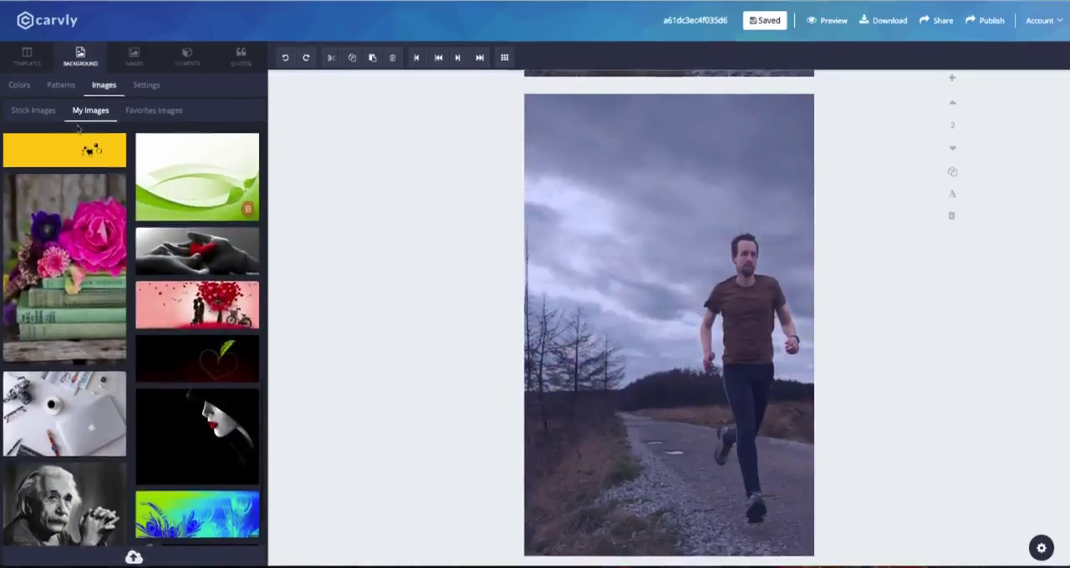
type("fitness")
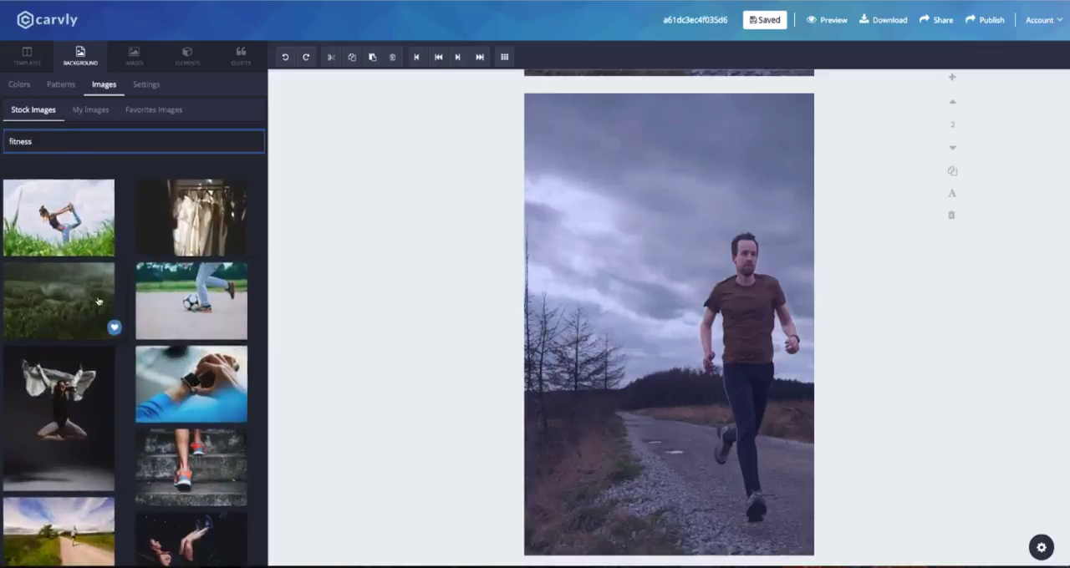
scroll(150, 336, "down", 5)
scroll(150, 336, "down", 3)
left_click(196, 263)
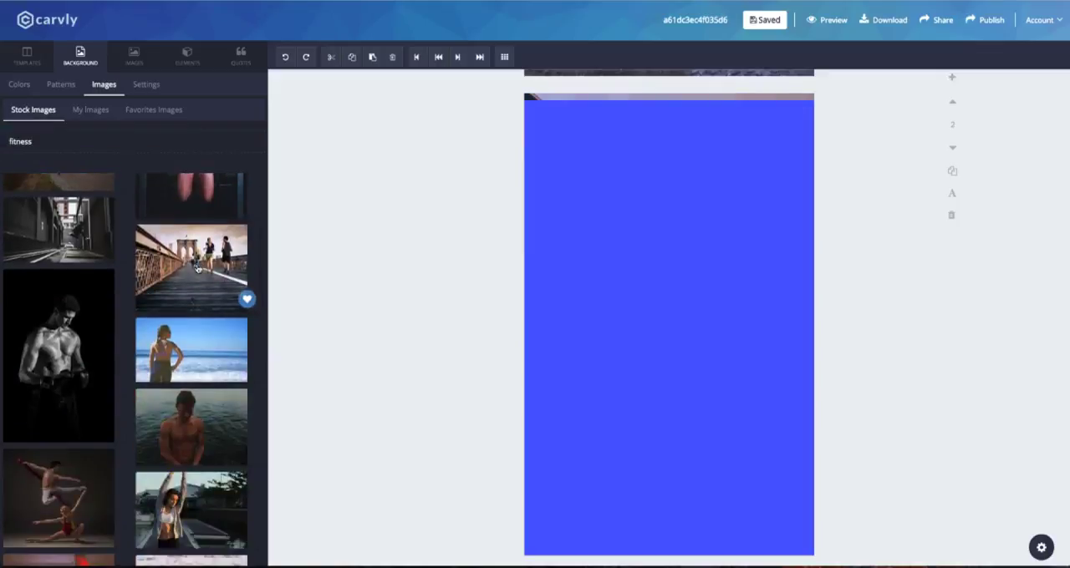
Increase an image setting for the bridge background, and lower the background opacity for a stronger blue tint.
left_click(146, 86)
left_click_drag(95, 170, 140, 170)
left_click(19, 85)
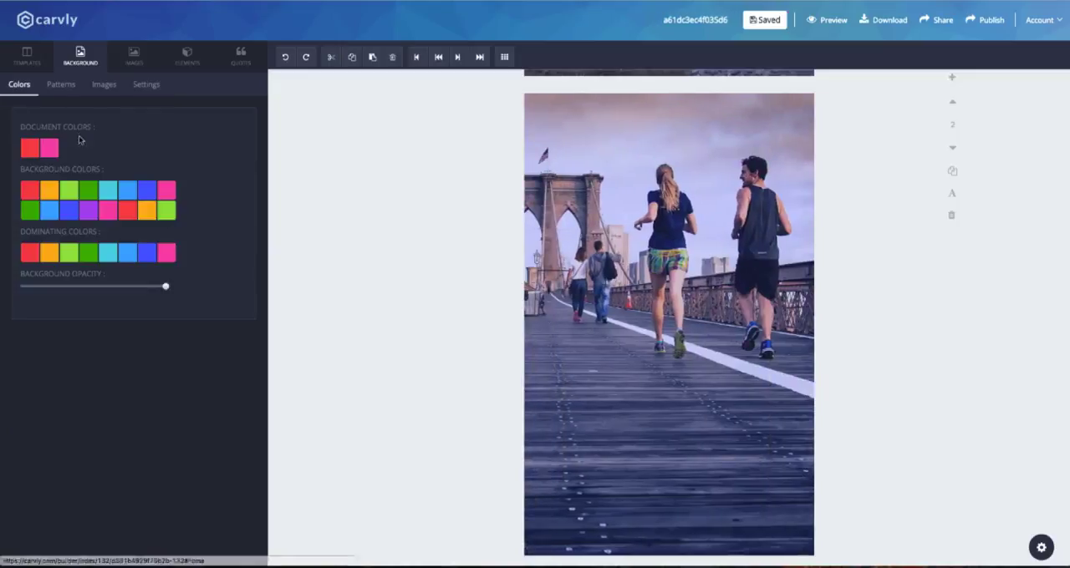
mouse_move(123, 287)
left_mouse_down()
mouse_move(165, 286)
mouse_move(123, 287)
left_mouse_up()
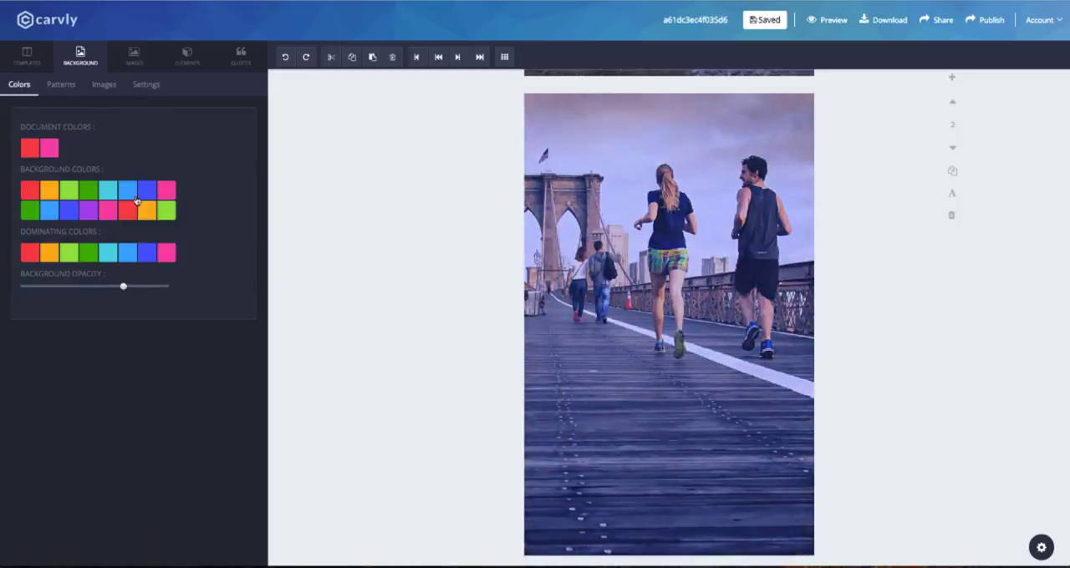
Search the quotes for "health" and place "Health is better than wealth." with its "English Proverb" credit on the page's lower part.
left_click(240, 56)
type("he")
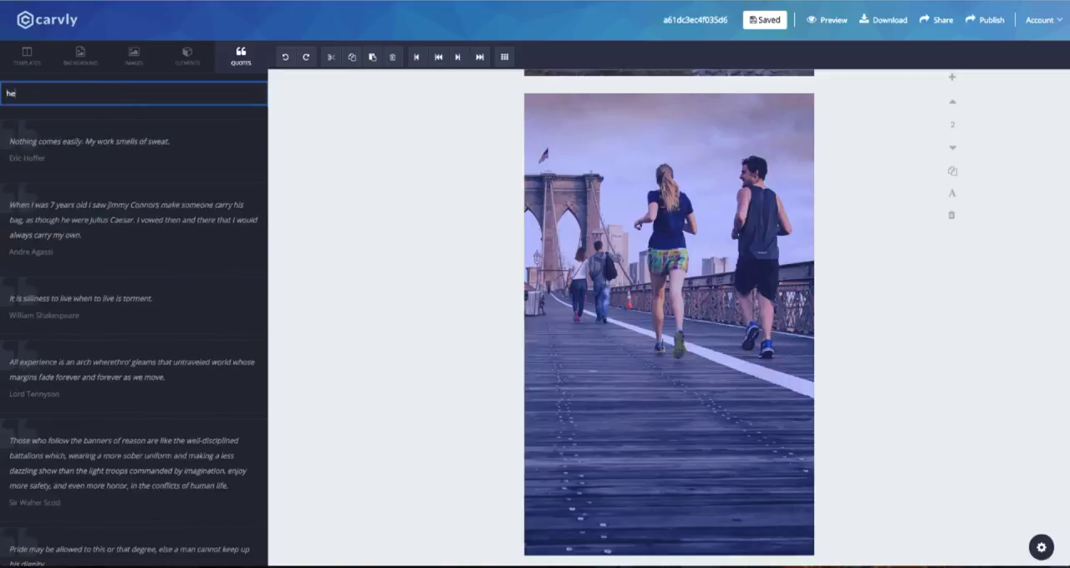
type("alth")
scroll(125, 255, "down", 3)
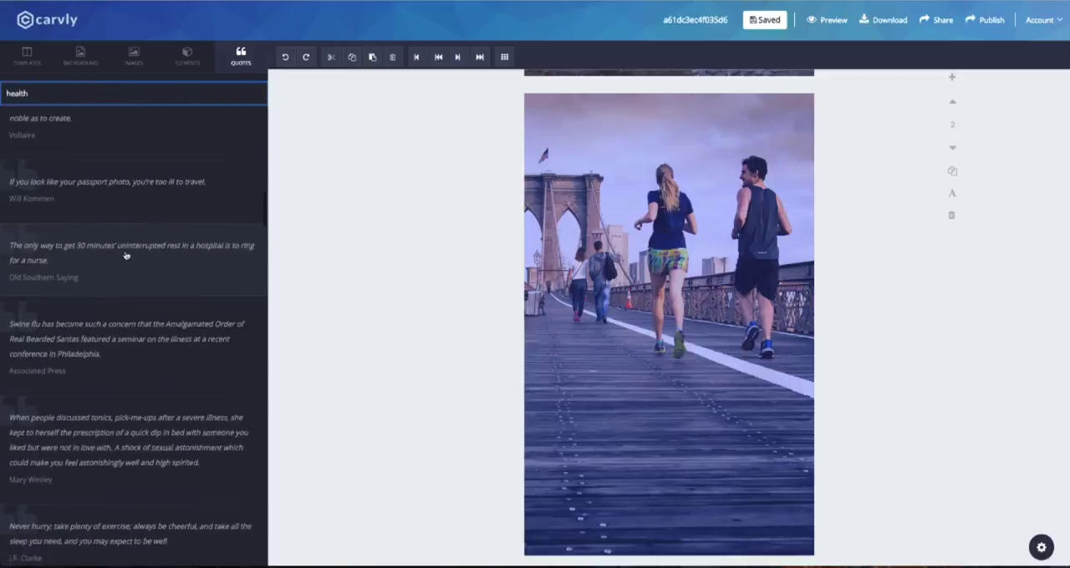
scroll(126, 255, "down", 10)
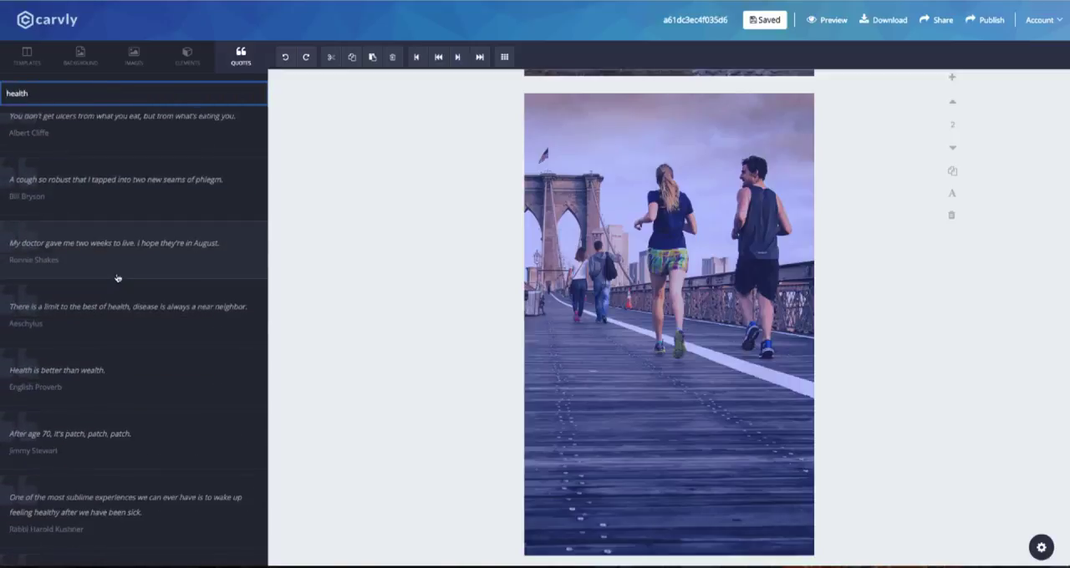
scroll(118, 279, "down", 3)
left_click(117, 263)
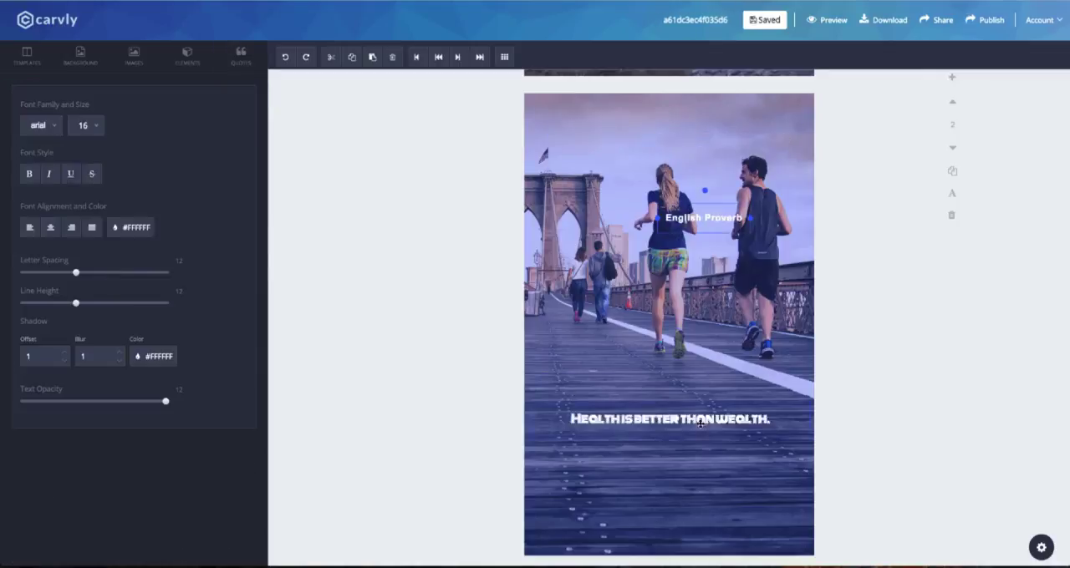
left_click_drag(701, 424, 694, 443)
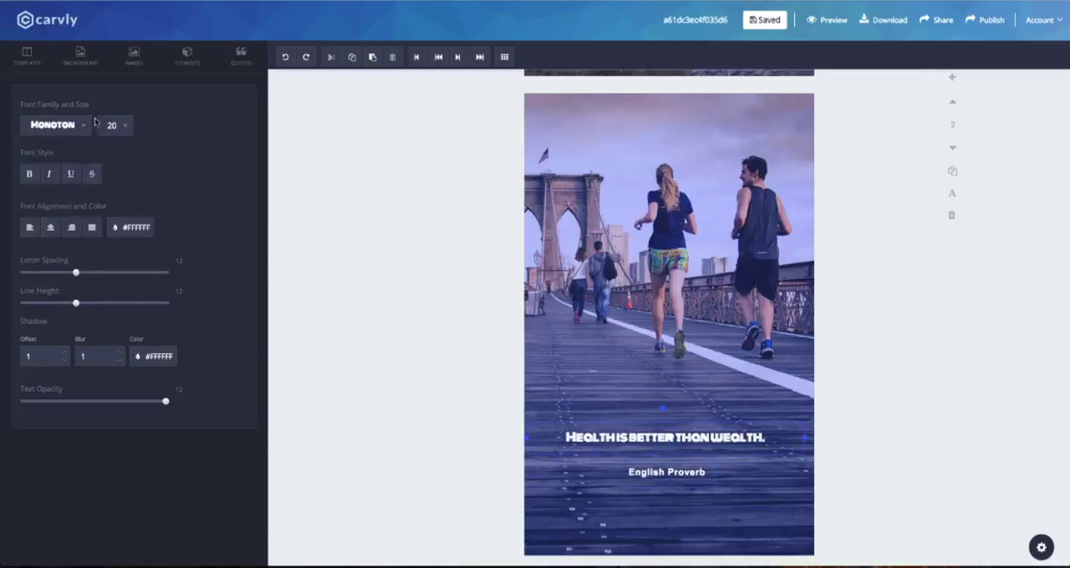
Change the "Health is better than wealth." quote's font to Codystar and its size to 40.
left_click(52, 124)
left_click(71, 164)
left_click(116, 126)
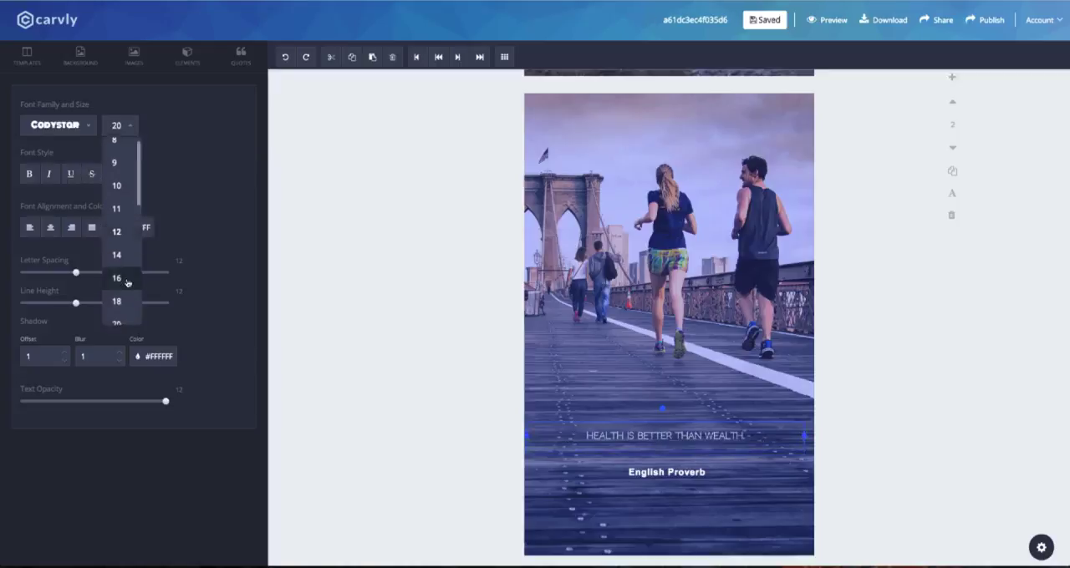
left_click(127, 276)
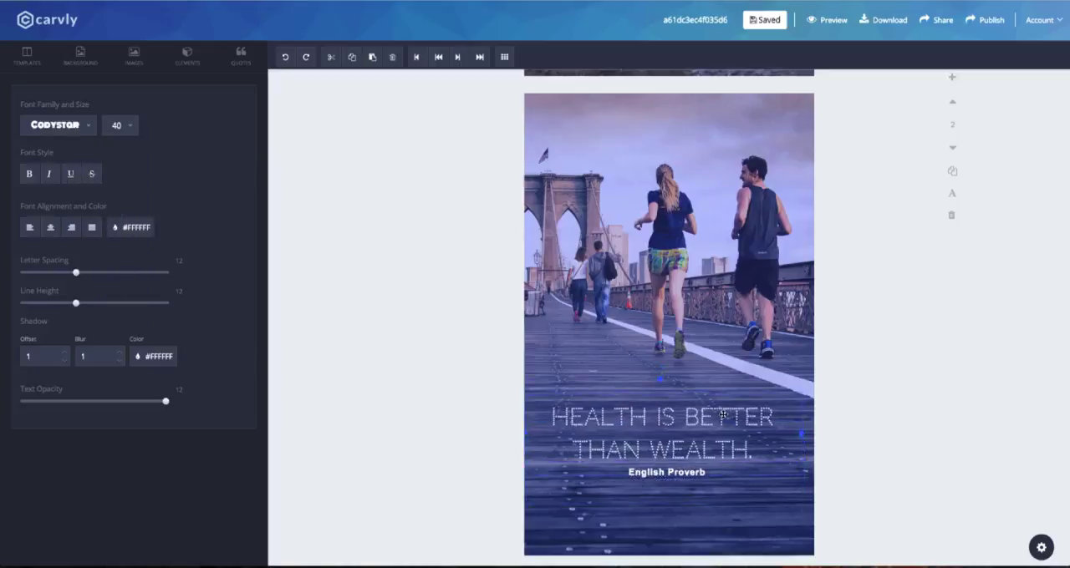
Place the "English Proverb" credit just below the enlarged quote and change its font to Happy Monkey.
left_click(669, 482)
left_click(57, 125)
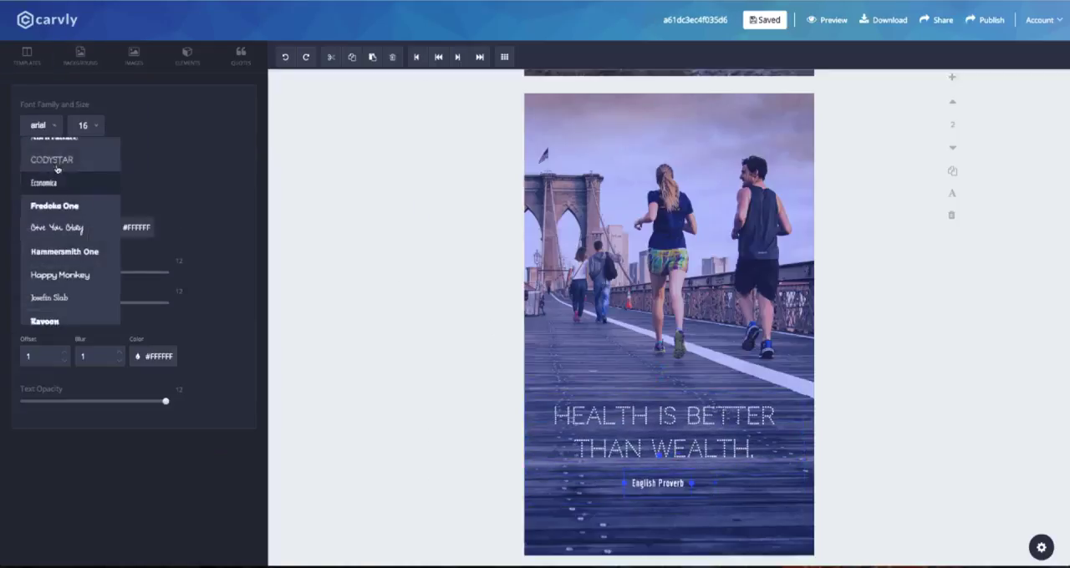
left_click(70, 242)
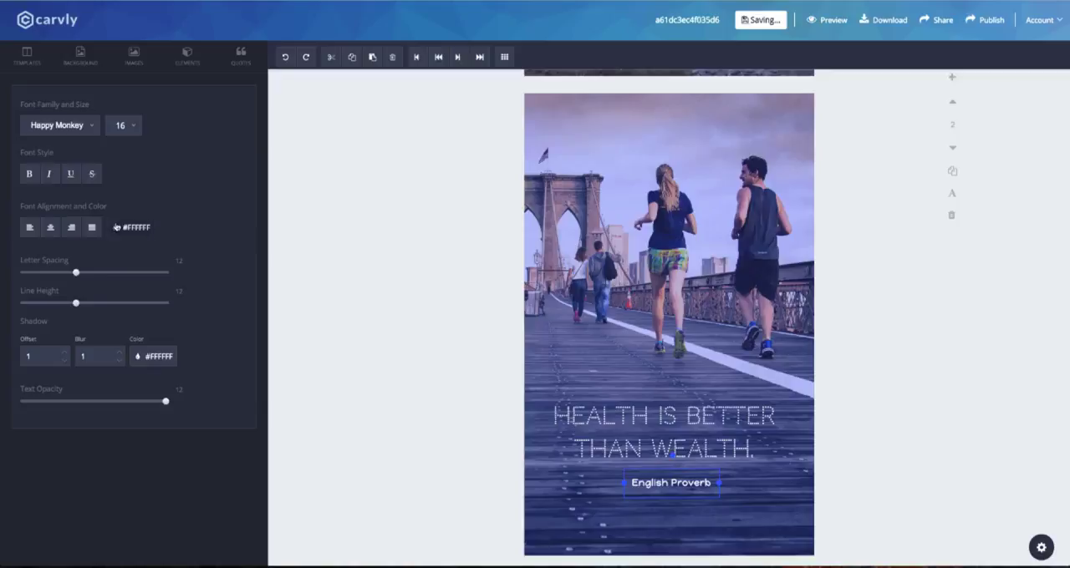
Add a heart shape centered near the page's lower edge, and move the quote and its credit up above it.
left_click(696, 335)
left_click(187, 56)
left_click(71, 85)
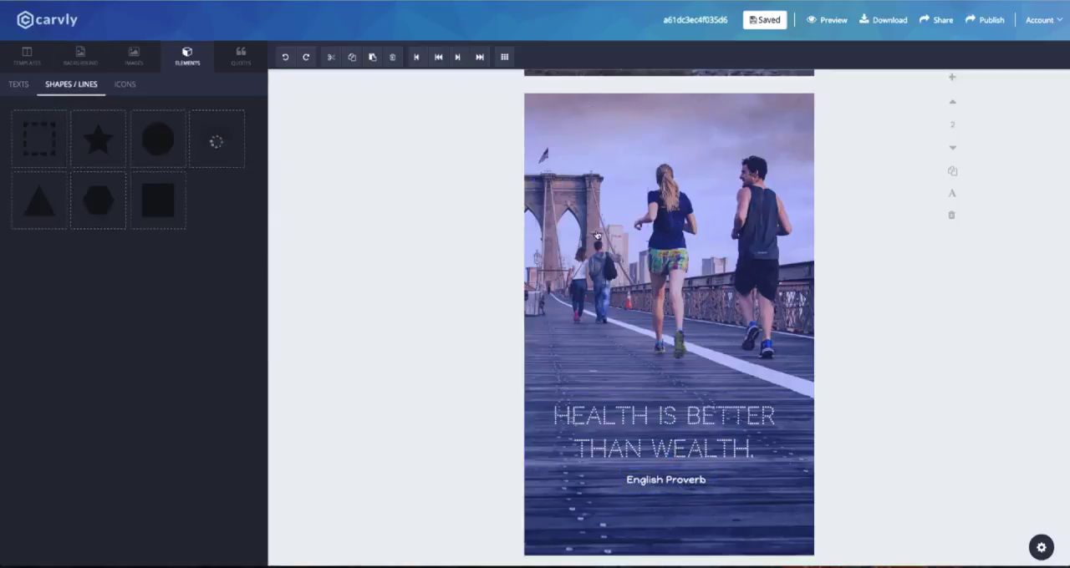
left_click_drag(666, 236, 685, 336)
left_click_drag(706, 296, 705, 482)
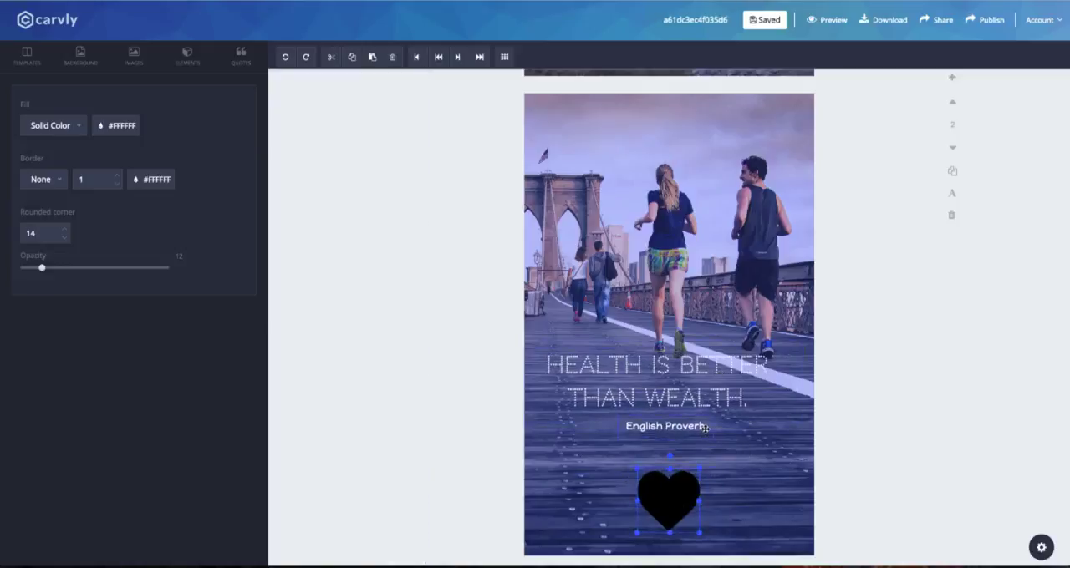
left_click_drag(711, 396, 717, 395)
left_click_drag(682, 500, 682, 489)
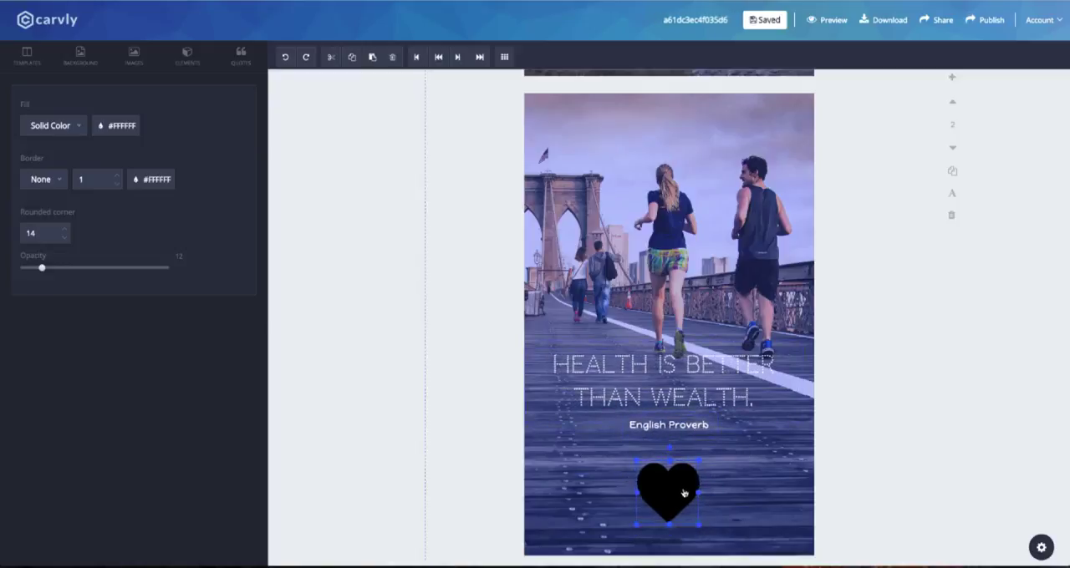
Fill the heart with white and adjust its opacity to make it translucent.
left_click(117, 125)
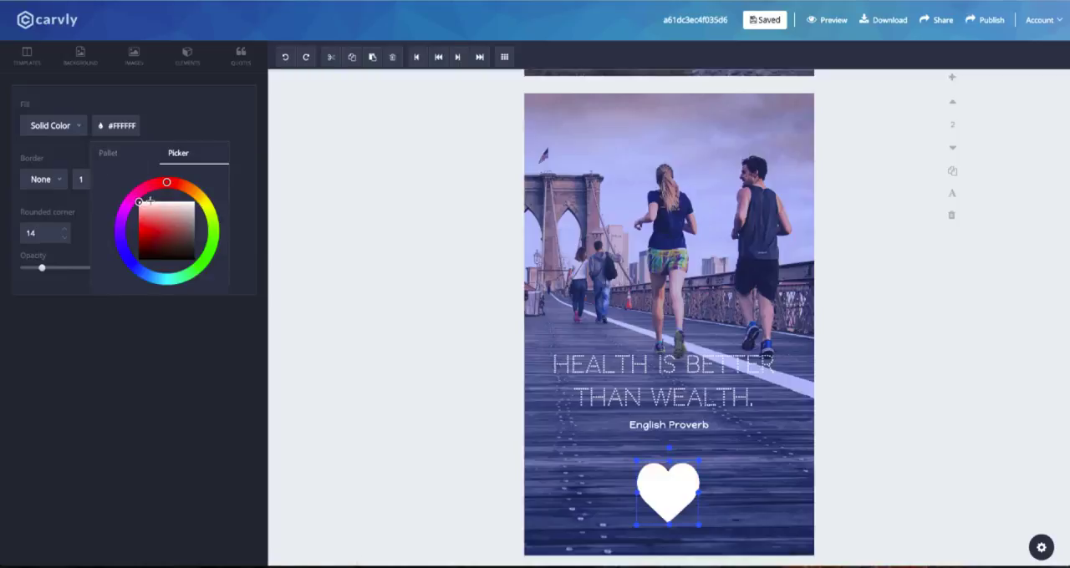
left_click_drag(42, 267, 54, 268)
left_click(80, 56)
left_click(104, 84)
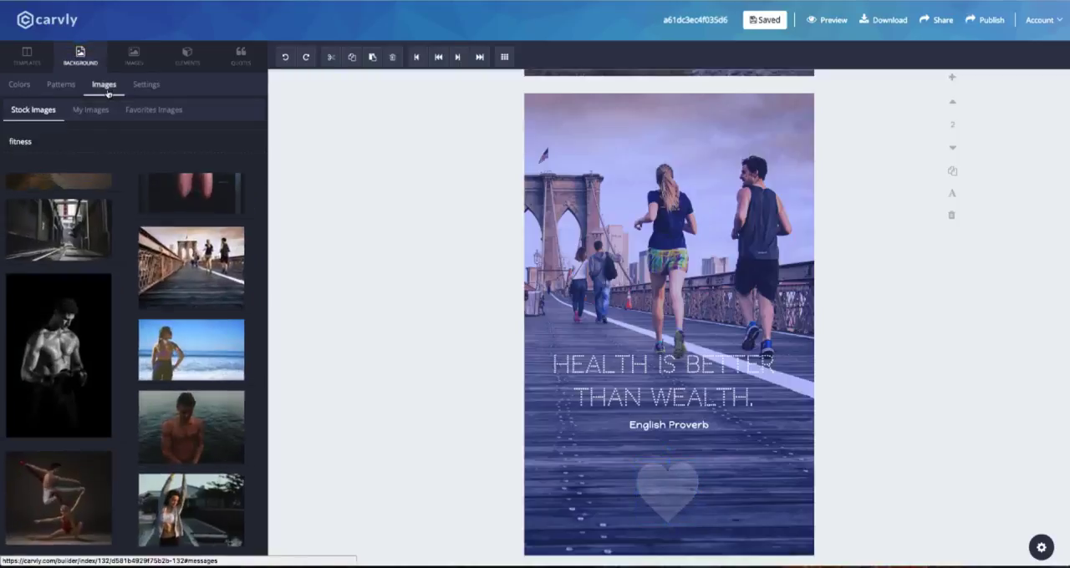
left_click(186, 56)
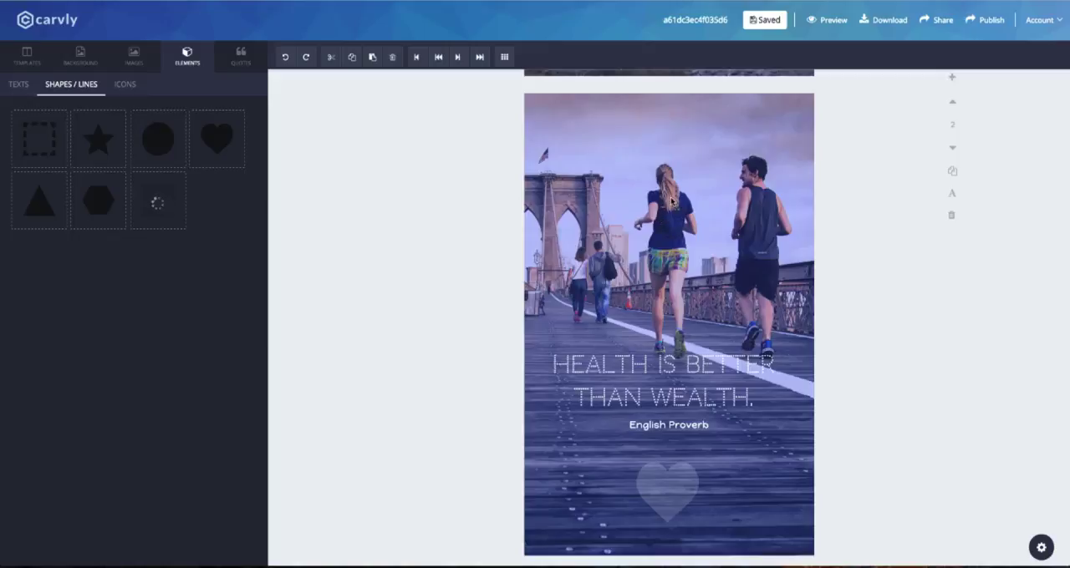
left_click(81, 57)
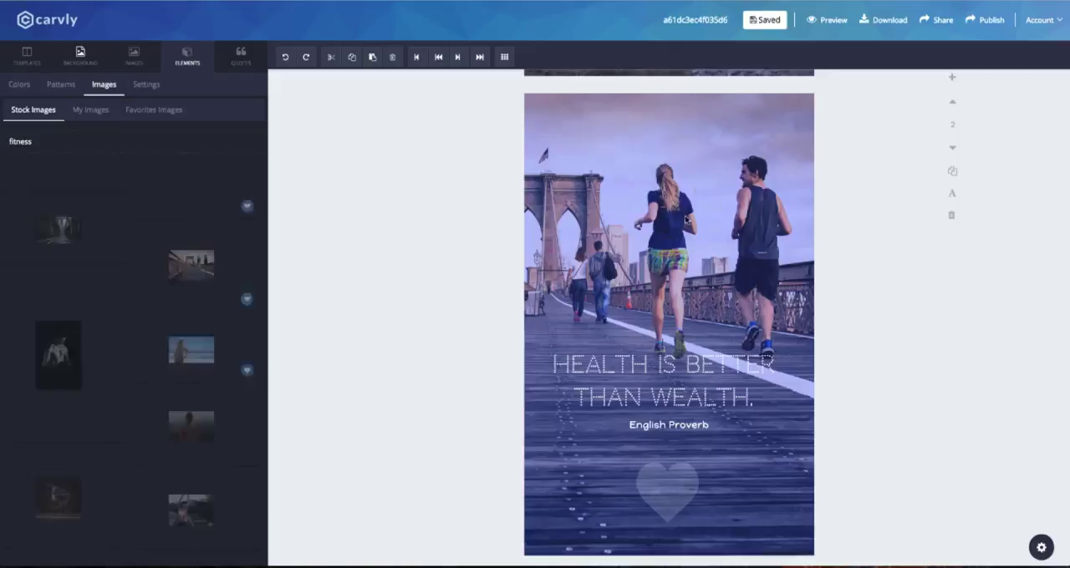
Add a rectangle stretched across the full width of page 2 and place it as a band behind the quote and credit.
left_click(187, 57)
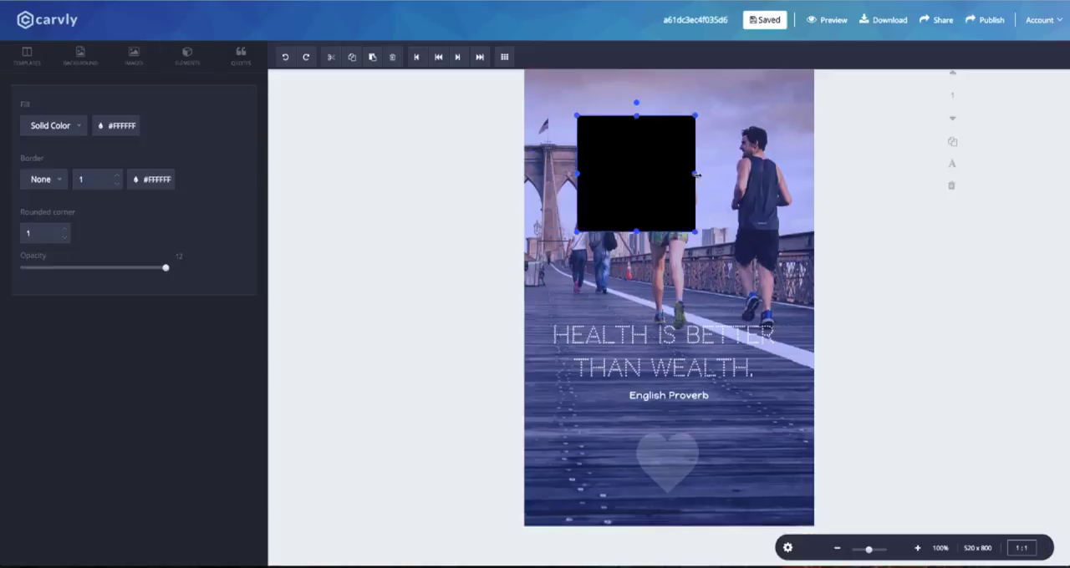
left_click_drag(697, 174, 816, 175)
left_click_drag(581, 176, 510, 174)
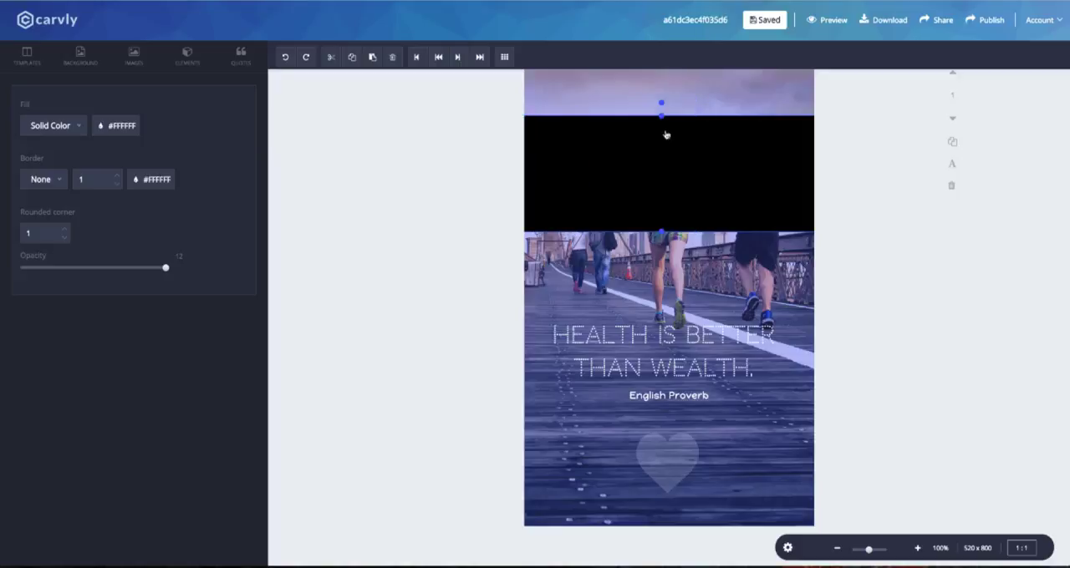
left_click_drag(666, 134, 677, 336)
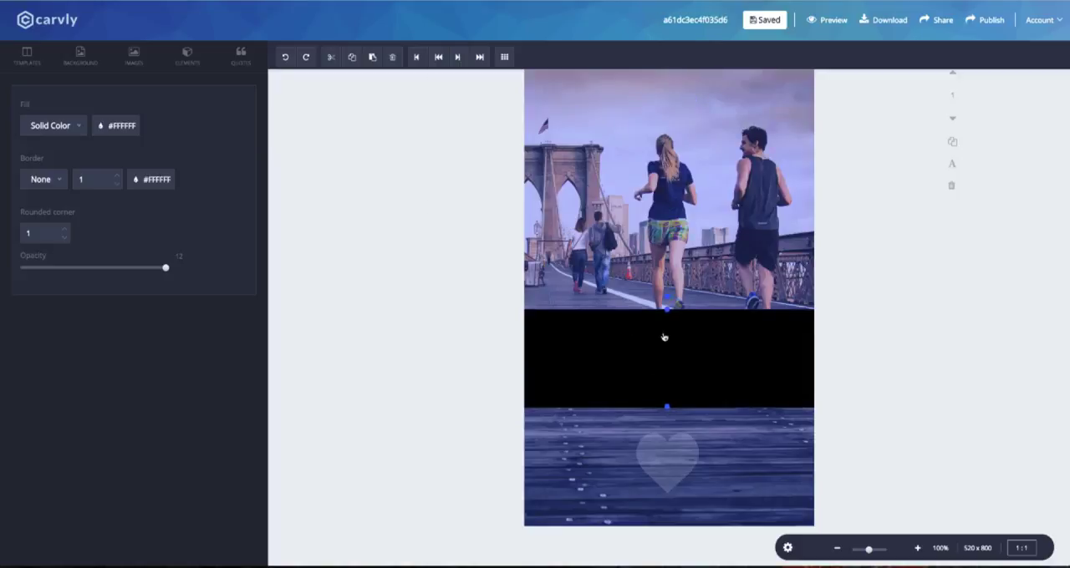
Fill the rectangle band with white and lower its opacity until it is translucent.
left_click(117, 125)
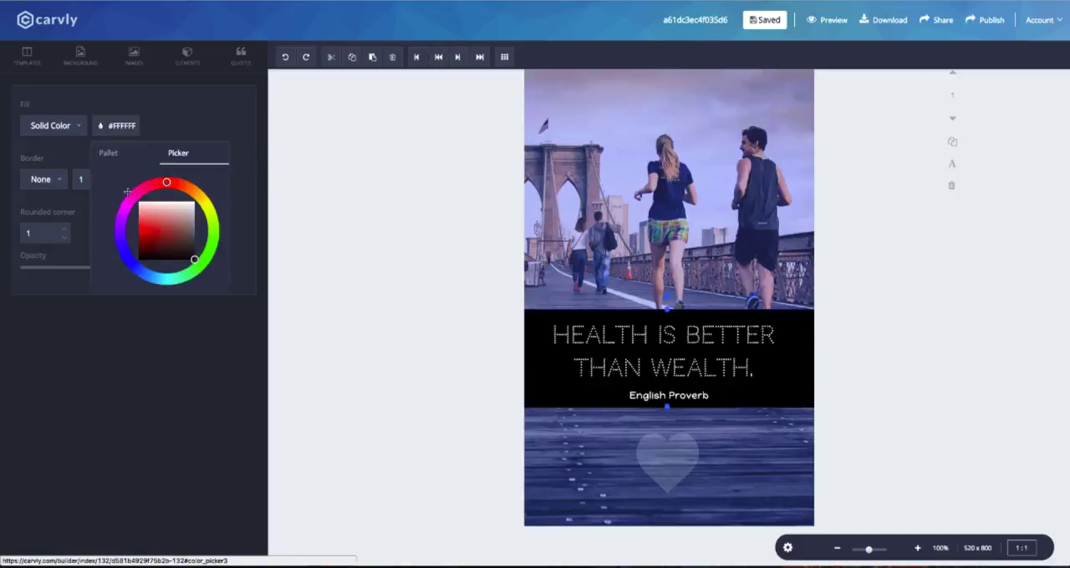
left_click(148, 217)
left_click_drag(165, 267, 40, 269)
Try black for the "Health is better than wealth." quote, return it to white, and tighten its line spacing.
left_click(720, 334)
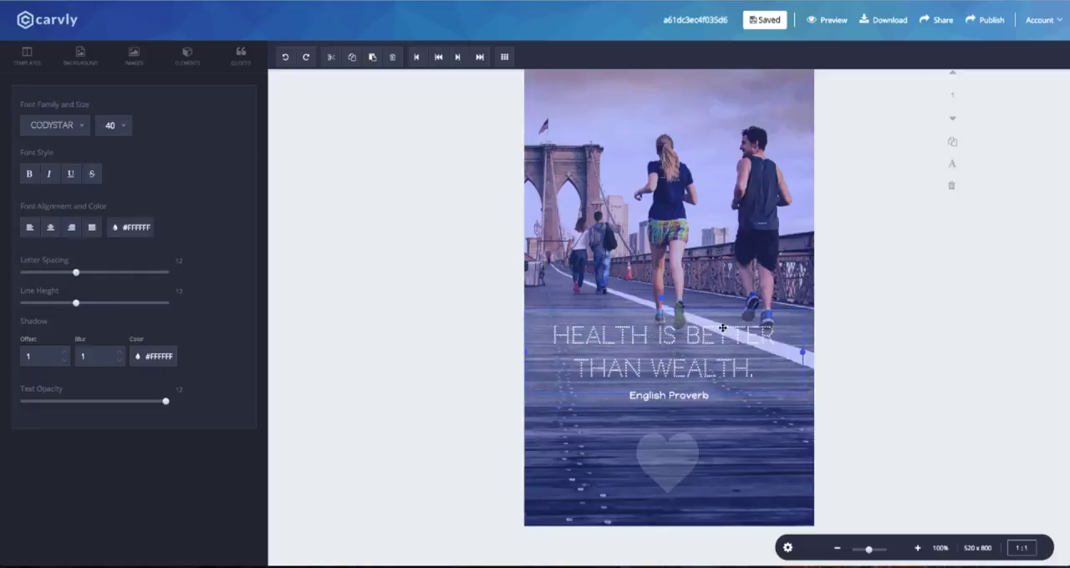
left_click(133, 228)
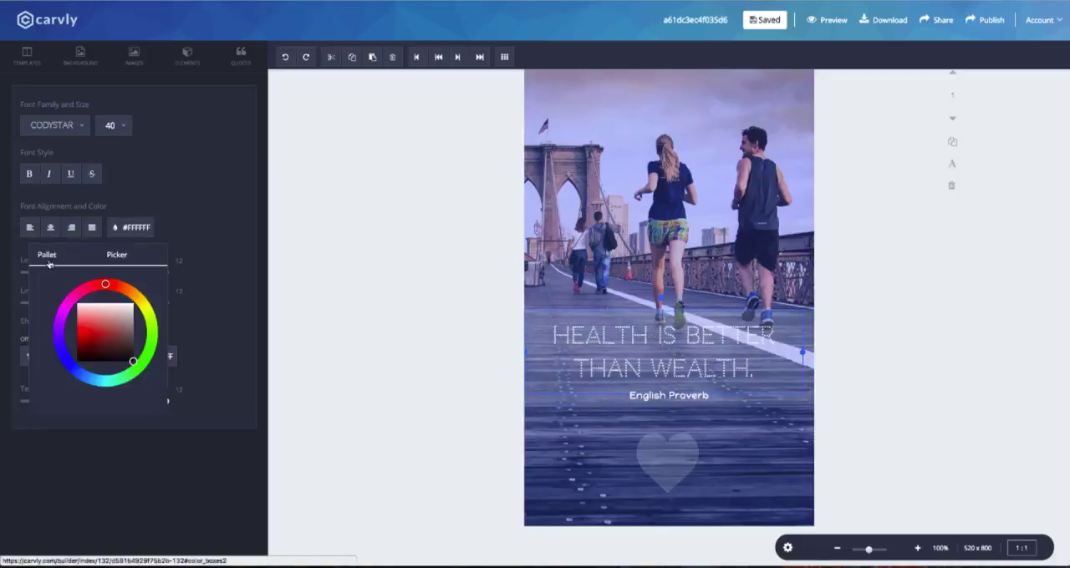
left_click(54, 260)
left_click(126, 283)
left_click(135, 232)
left_click(132, 230)
mouse_move(131, 357)
left_mouse_down()
mouse_move(144, 371)
mouse_move(144, 359)
left_mouse_up()
left_click(131, 228)
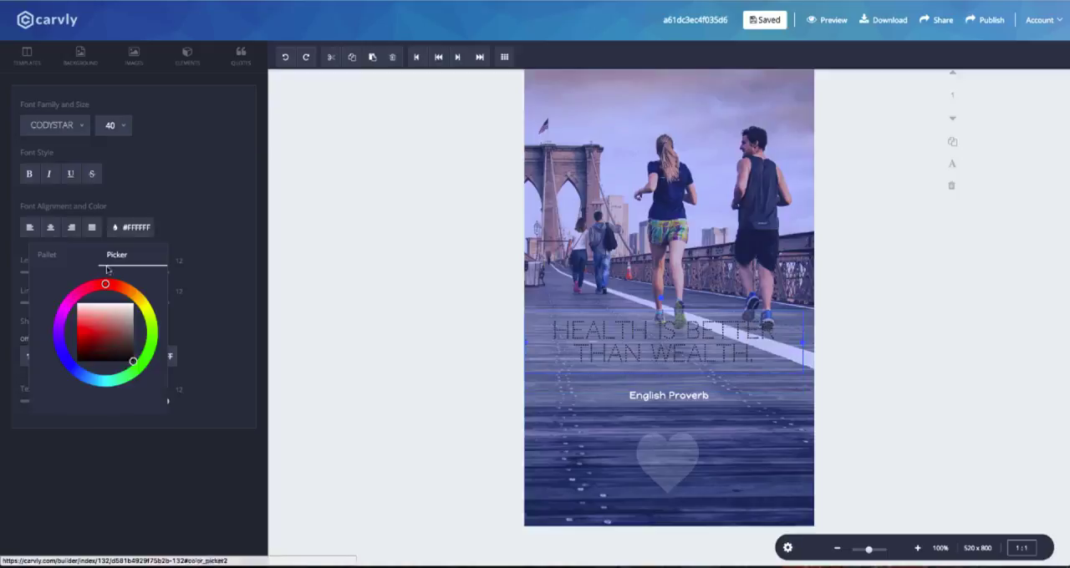
left_click(112, 302)
Browse the fonts for the "Health is better than wealth." quote and change it to Ubuntu.
left_click(54, 129)
scroll(65, 246, "down", 3)
scroll(64, 246, "down", 10)
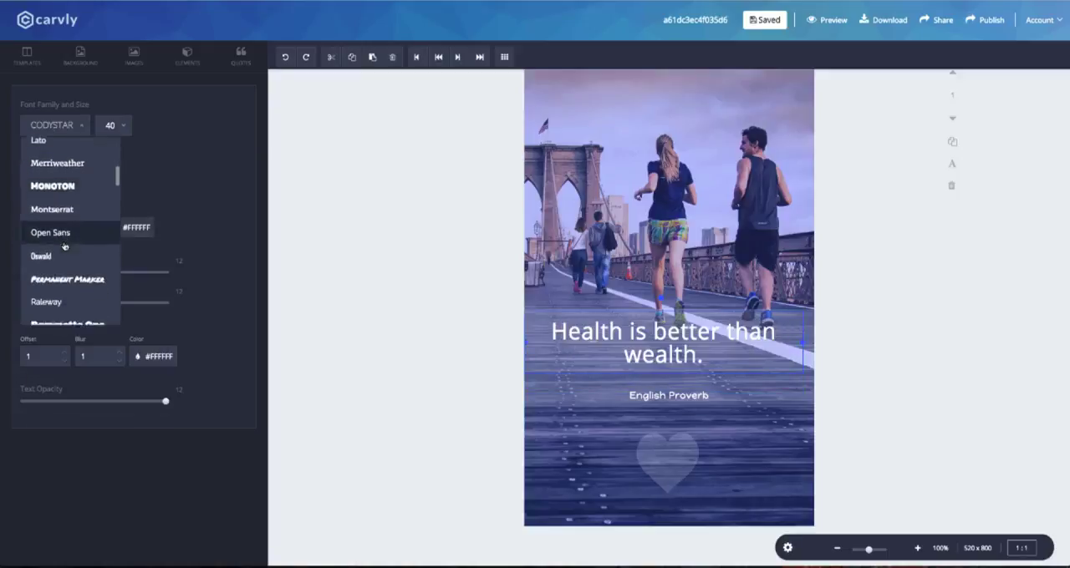
scroll(64, 245, "up", 1)
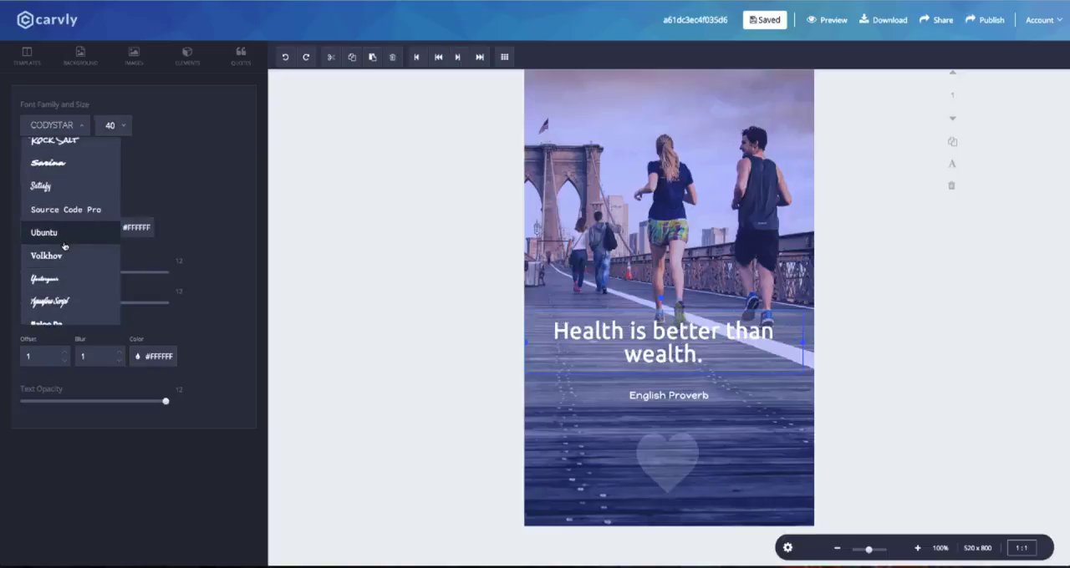
left_click(64, 244)
Move the "English Proverb" credit closer to the quote and nudge the heart slightly up.
left_click_drag(678, 396, 676, 385)
left_click_drag(682, 459, 684, 447)
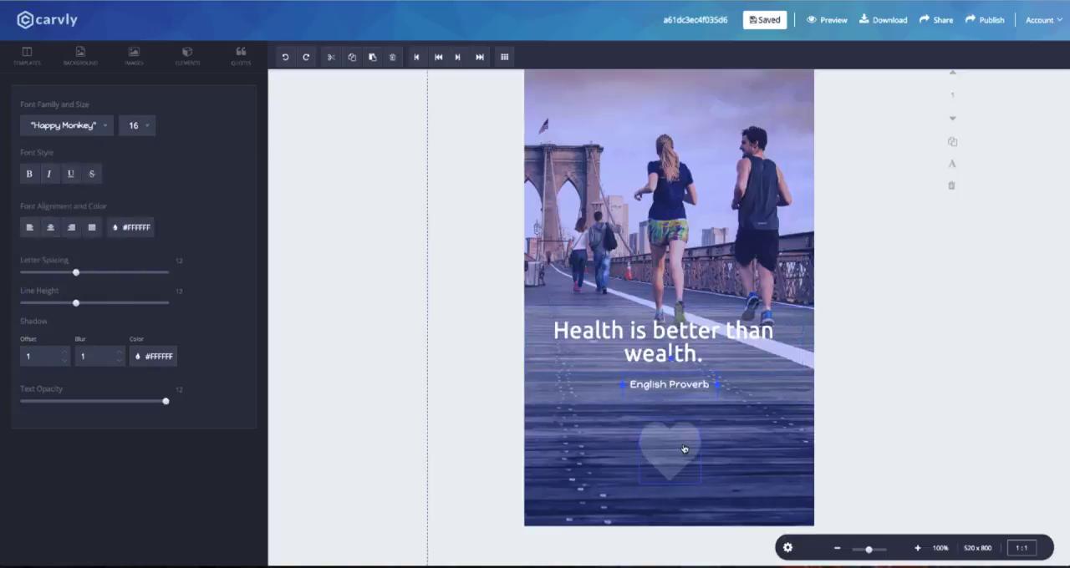
Raise the opacity of the white band behind the quote slightly.
left_click(583, 390)
left_click_drag(52, 268, 69, 269)
left_click(611, 247)
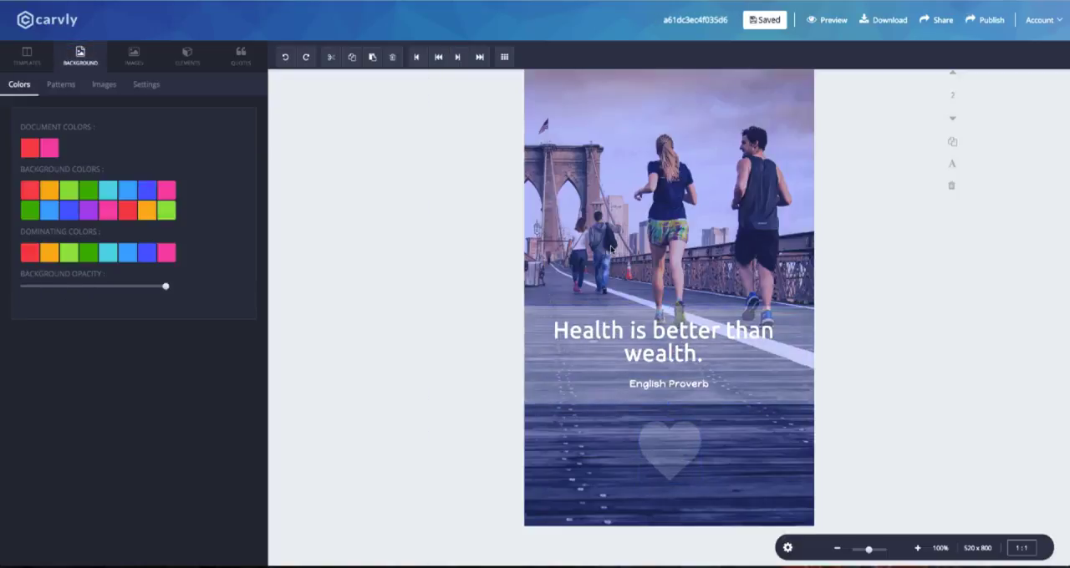
Move the band, quote and credit down near the page's lower edge, and place the heart just above them.
left_click_drag(679, 397, 695, 479)
left_click_drag(686, 354, 693, 448)
left_click_drag(679, 239, 674, 357)
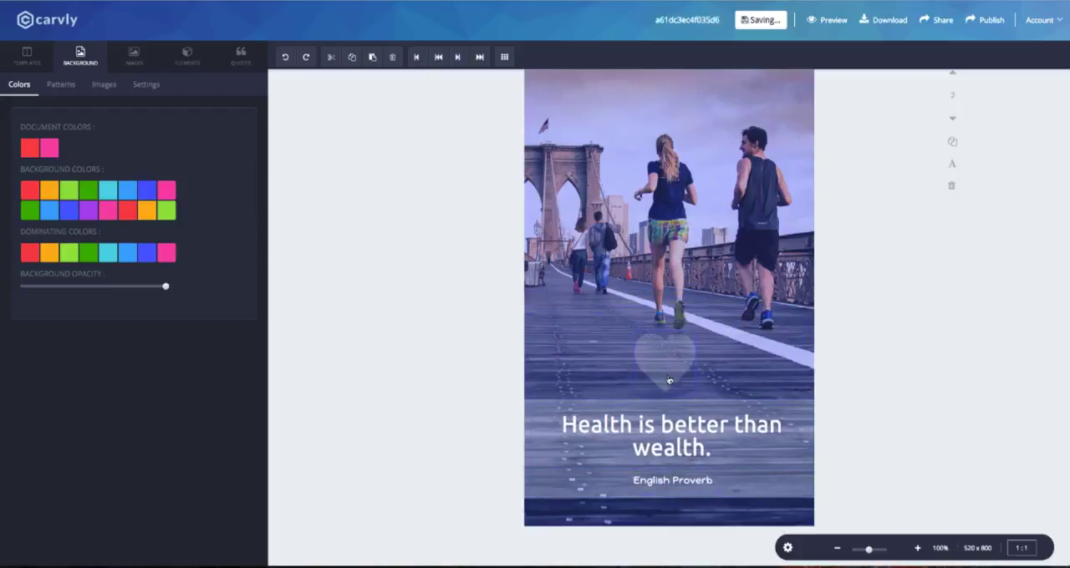
scroll(615, 327, "up", 1)
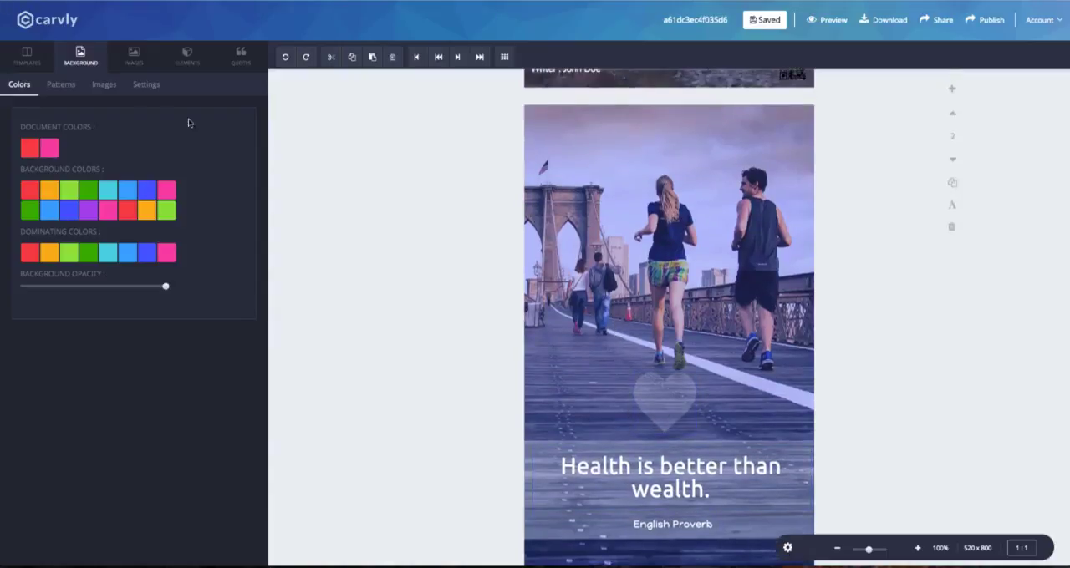
Add a second, larger heart shape and place it over the existing heart above the quote.
left_click(188, 56)
left_click(71, 84)
left_click(217, 142)
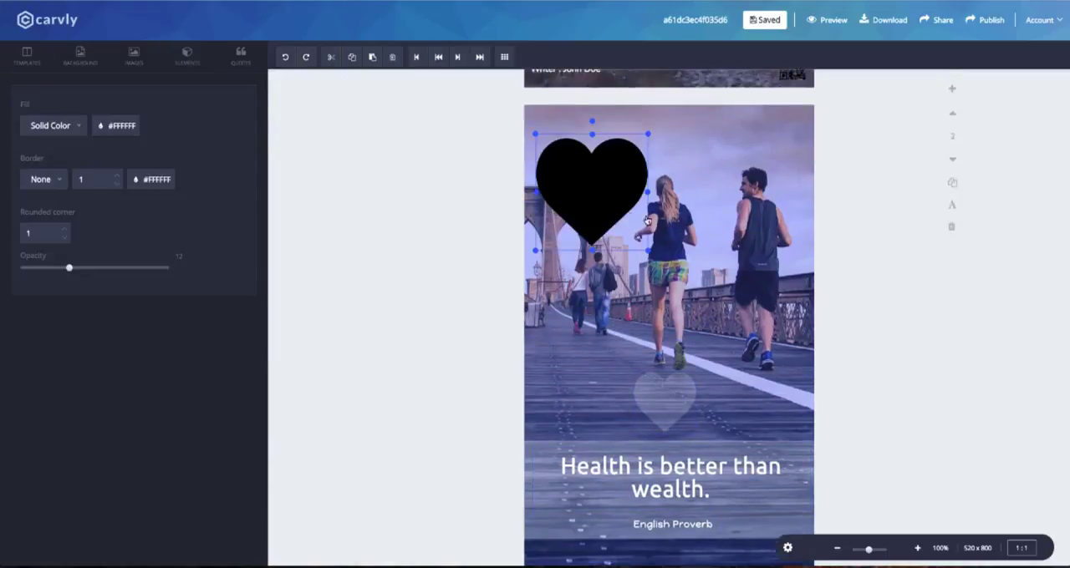
left_click_drag(619, 218, 694, 398)
Fill the larger heart with white and lower its opacity to make it translucent.
left_click(142, 180)
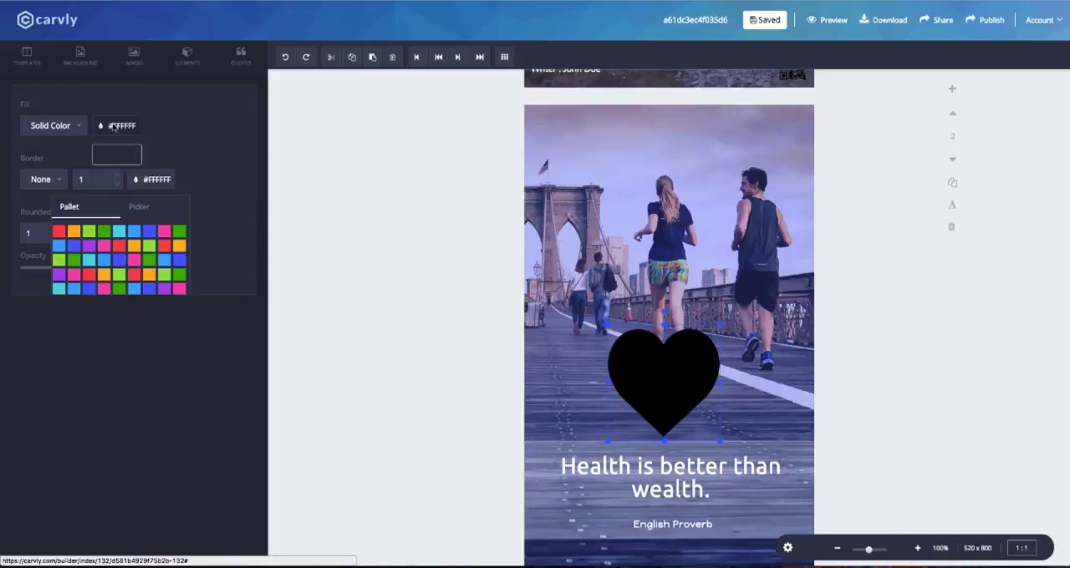
left_click(115, 127)
left_click(123, 127)
left_click(174, 127)
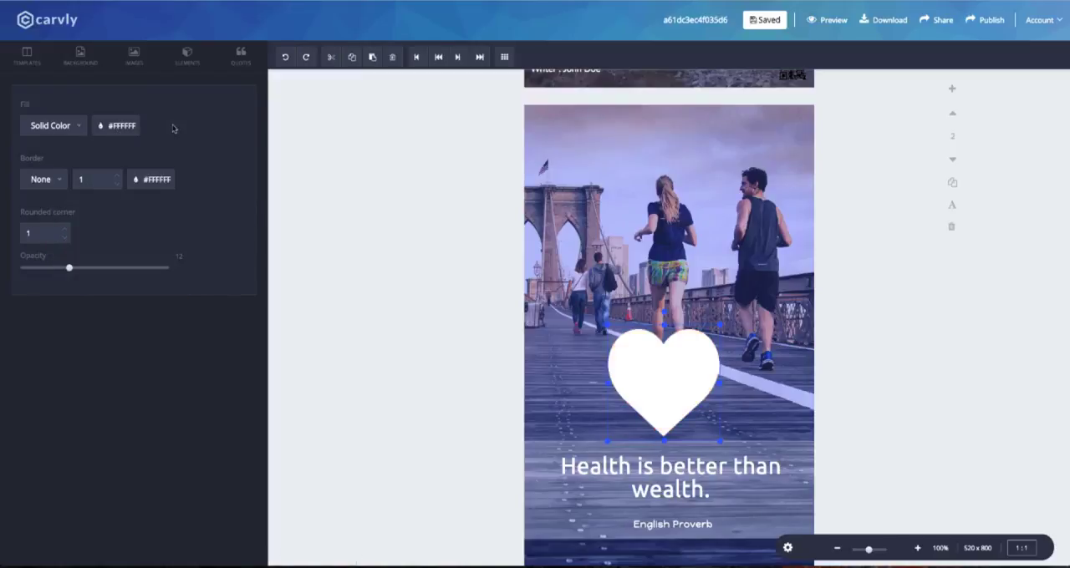
left_click_drag(69, 268, 67, 268)
Shrink the larger heart and align it so that it frames the small heart above the band.
mouse_move(703, 355)
left_mouse_down()
mouse_move(702, 345)
mouse_move(703, 368)
left_mouse_up()
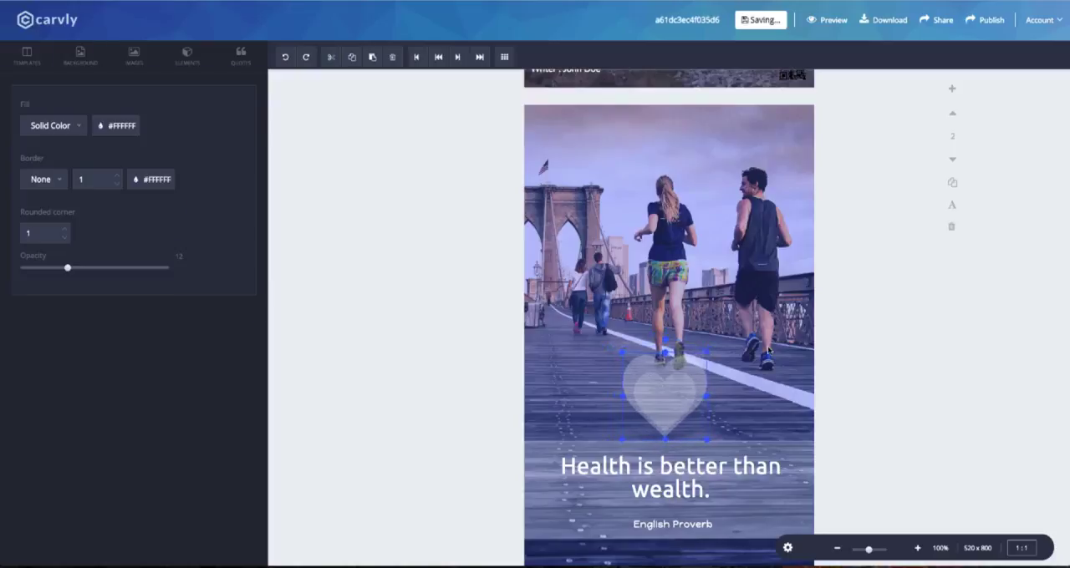
left_click(713, 369)
left_click(710, 367)
scroll(709, 367, "down", 1)
left_click(743, 350)
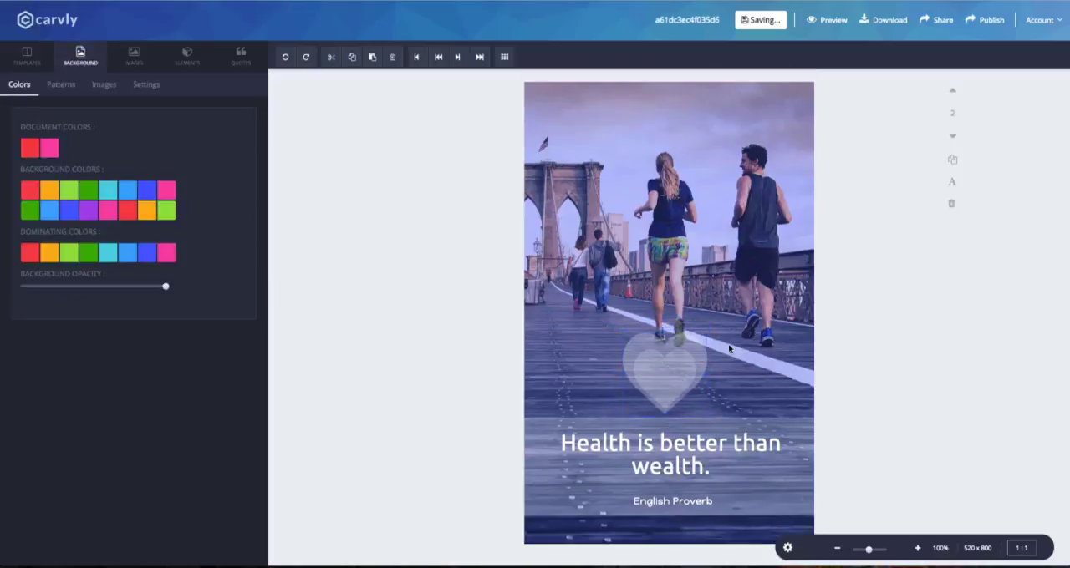
Insert the uploaded QR code image on page 2, shrink it and place it in the page's upper-left corner.
scroll(752, 326, "up", 5)
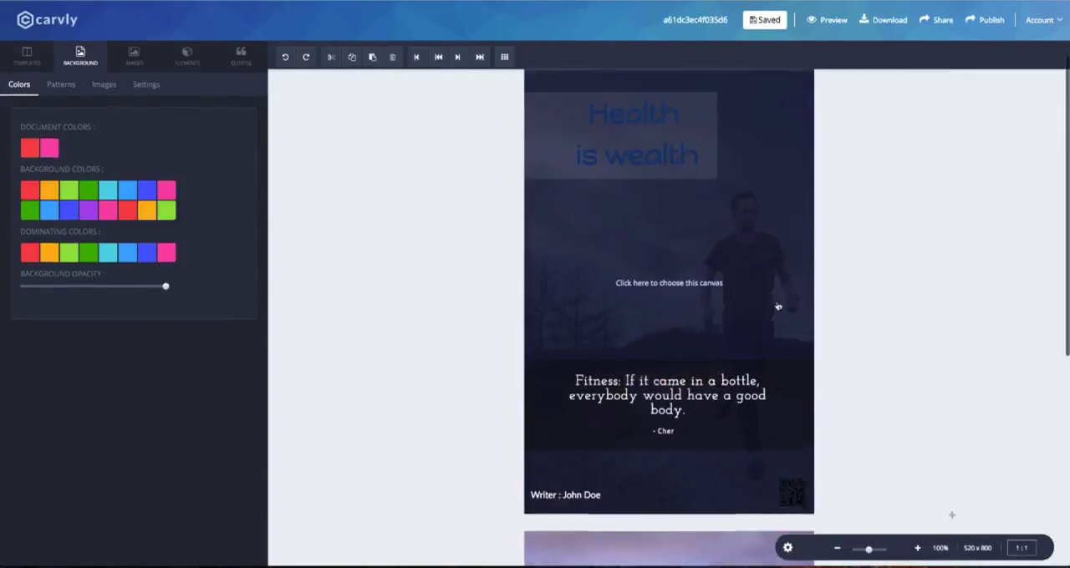
scroll(762, 284, "down", 5)
left_click(134, 57)
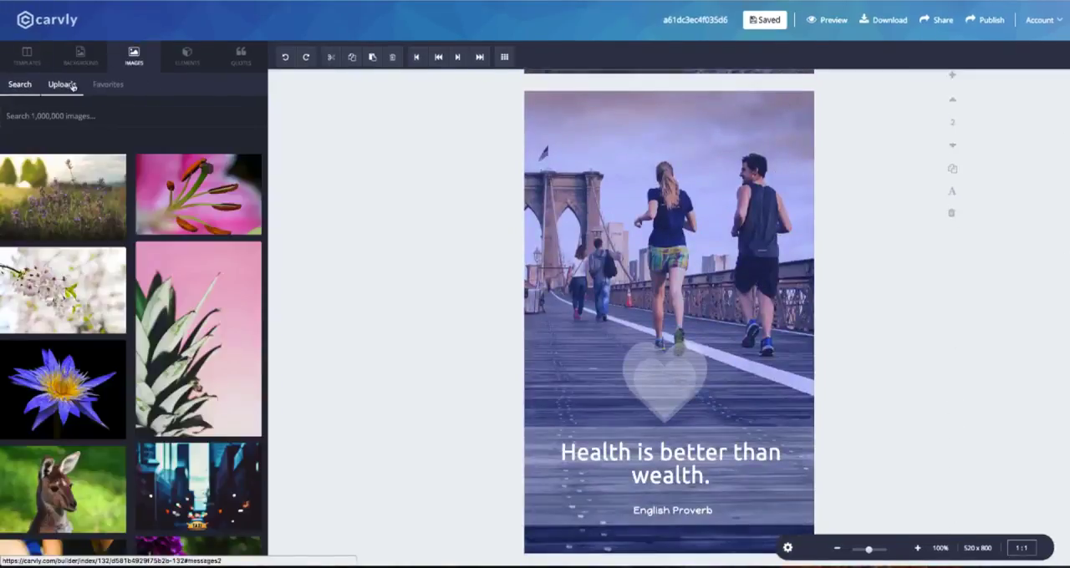
left_click(62, 85)
scroll(156, 162, "down", 3)
scroll(156, 163, "down", 5)
left_click(196, 456)
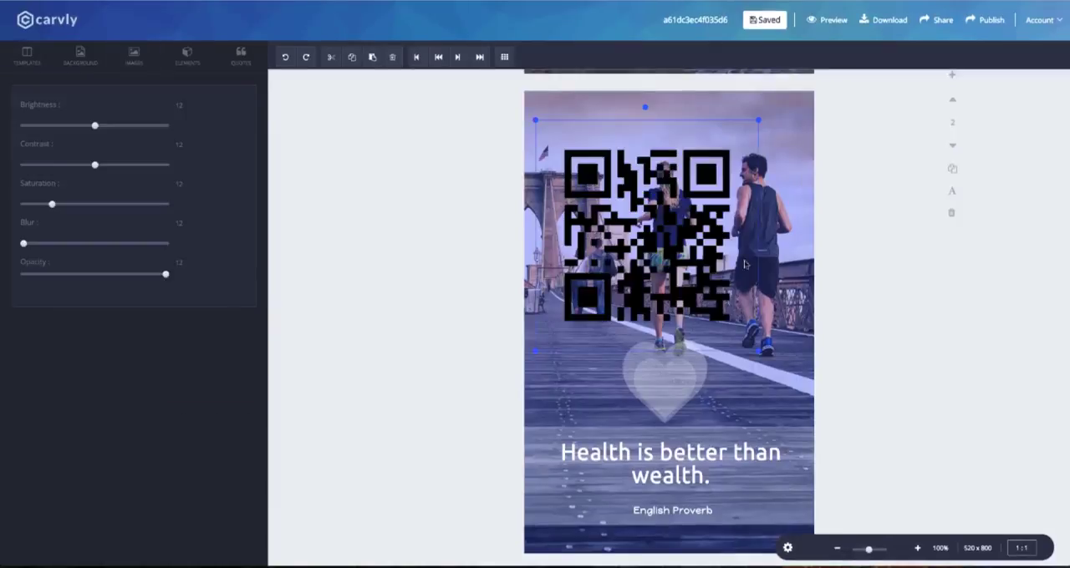
left_click_drag(736, 322, 548, 116)
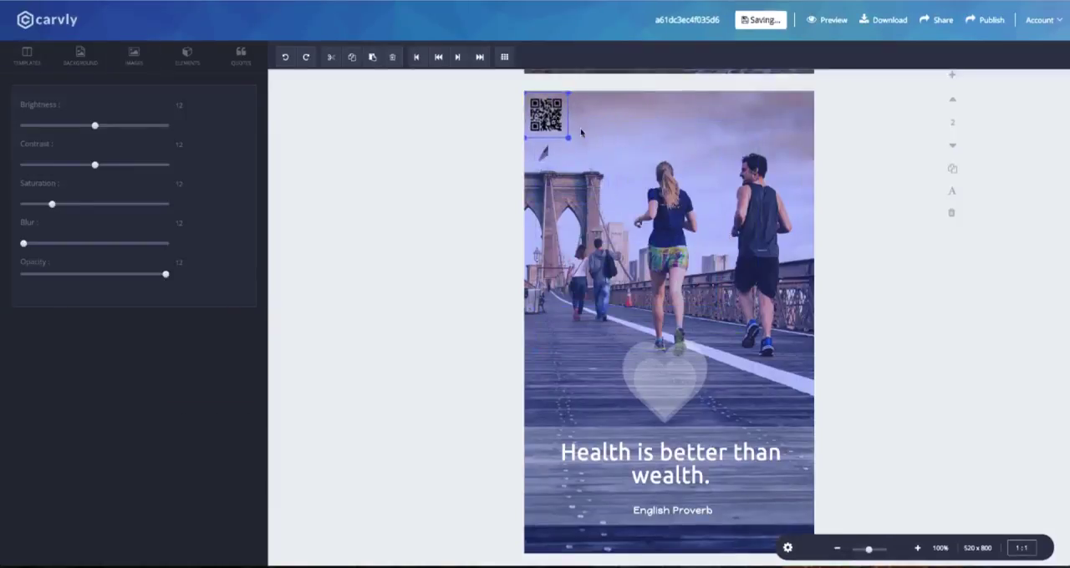
left_click(668, 167)
Open the design's sharing options and enable both personal Facebook profiles as sharing targets.
scroll(677, 167, "up", 6)
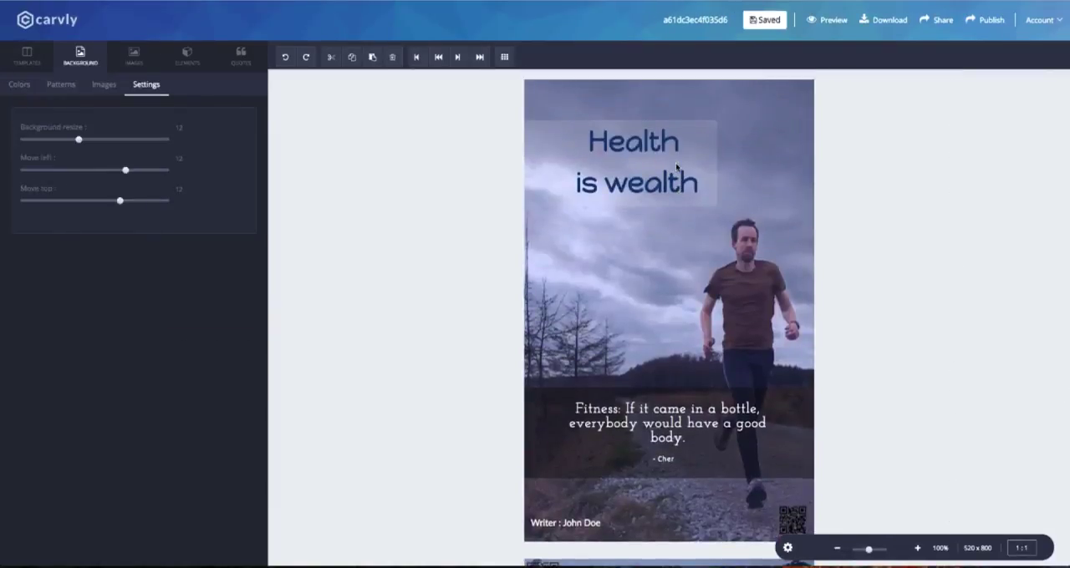
left_click(942, 20)
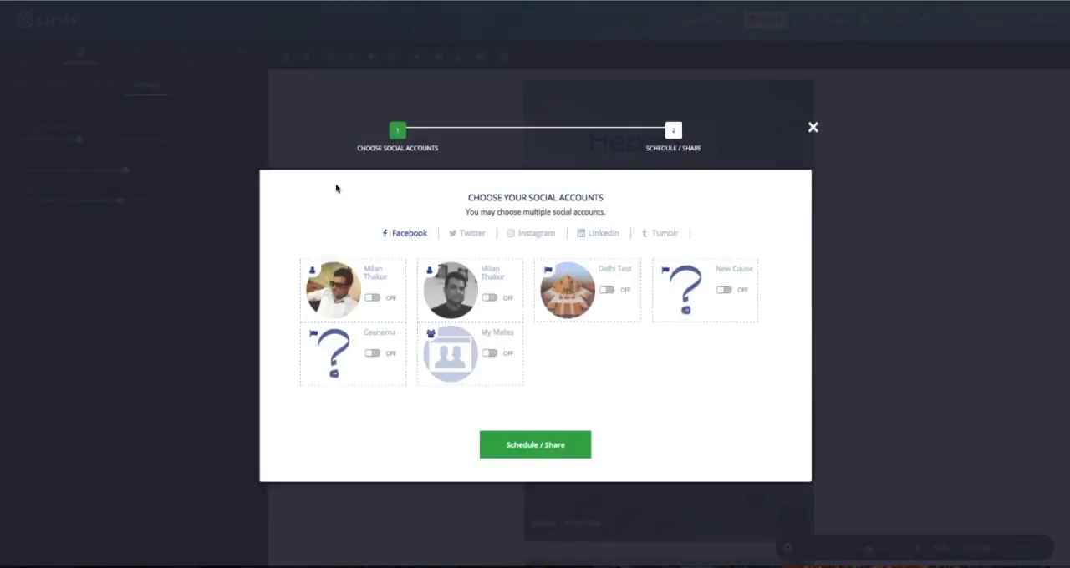
left_click(371, 298)
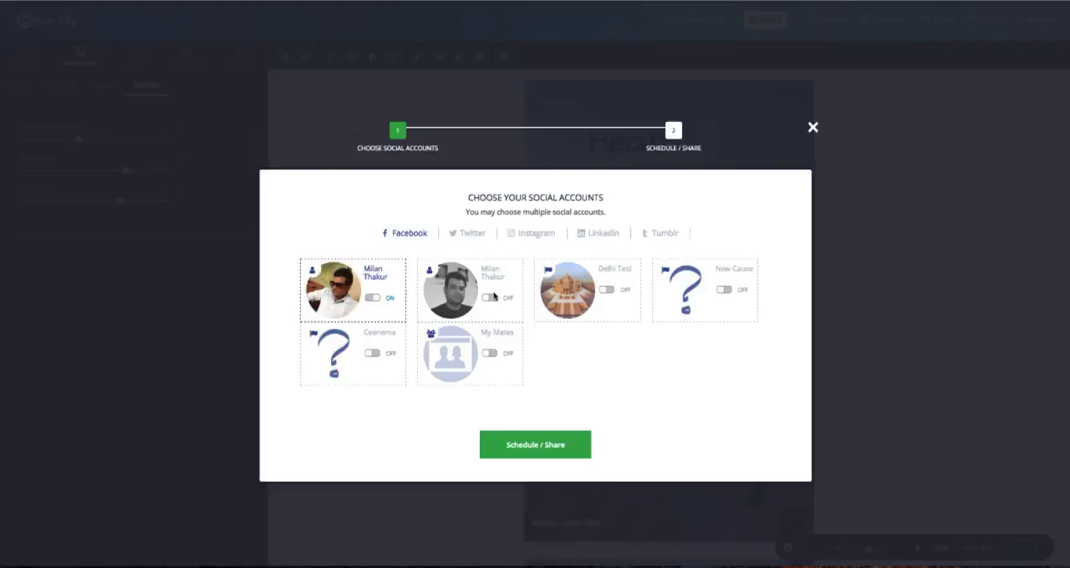
Enable both listed Twitter accounts as sharing targets.
left_click(468, 234)
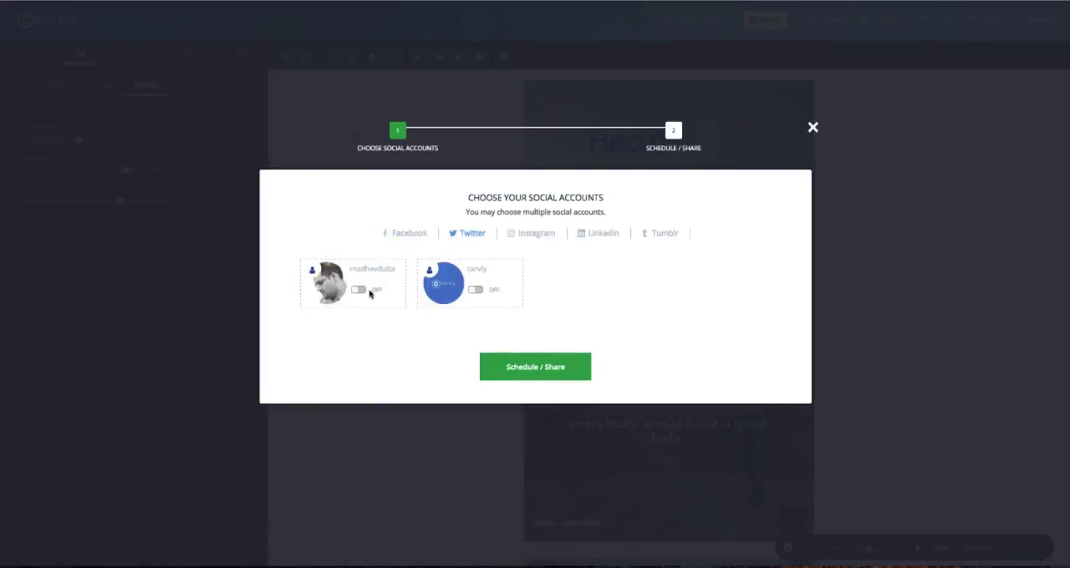
left_click(355, 290)
left_click(476, 290)
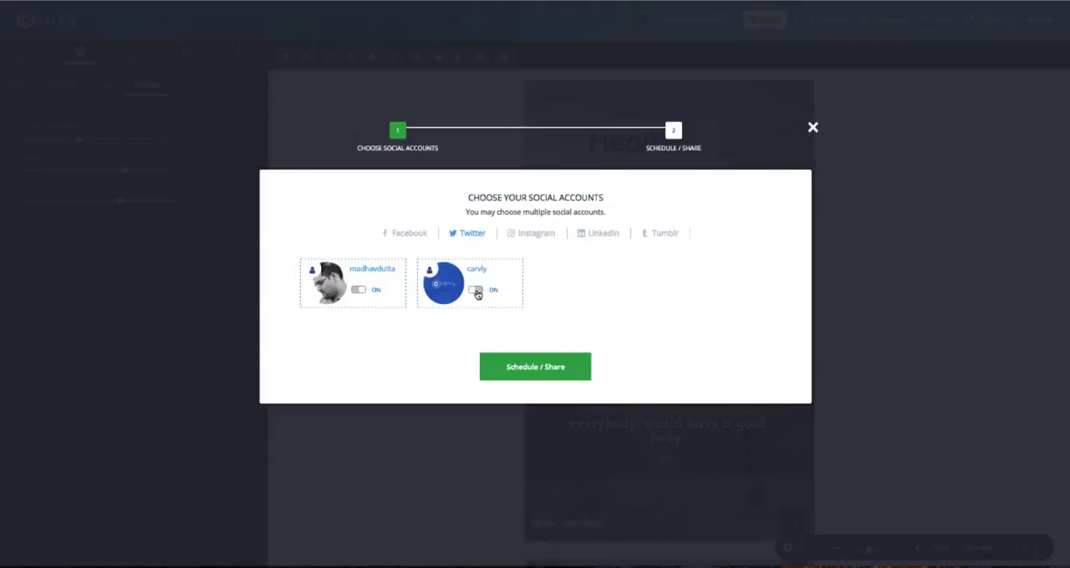
Enable the first listed account on each of Instagram, LinkedIn and Tumblr for sharing.
left_click(532, 234)
left_click(371, 290)
left_click(601, 235)
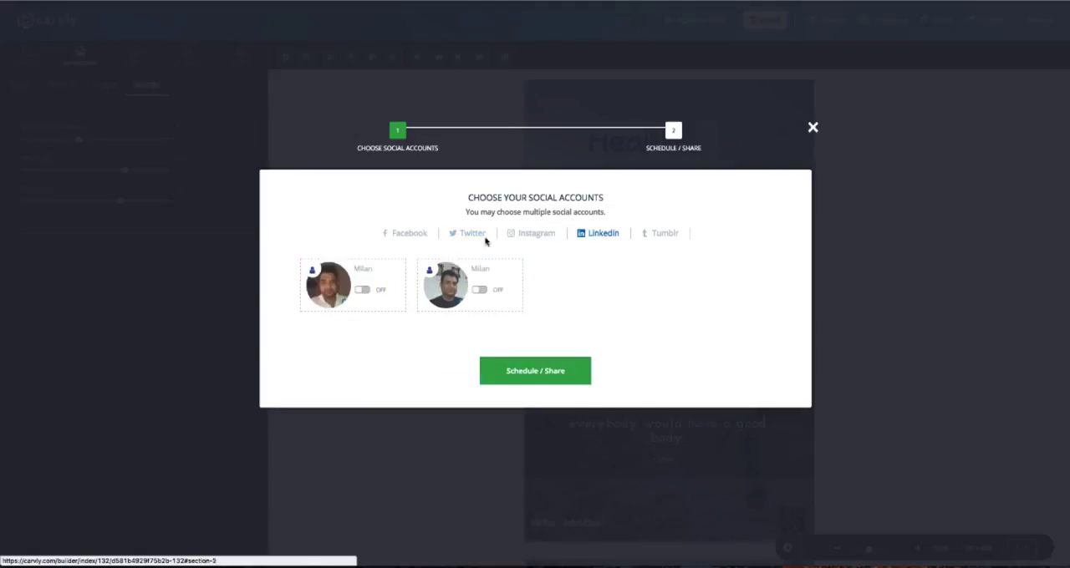
left_click(371, 290)
left_click(649, 234)
left_click(354, 291)
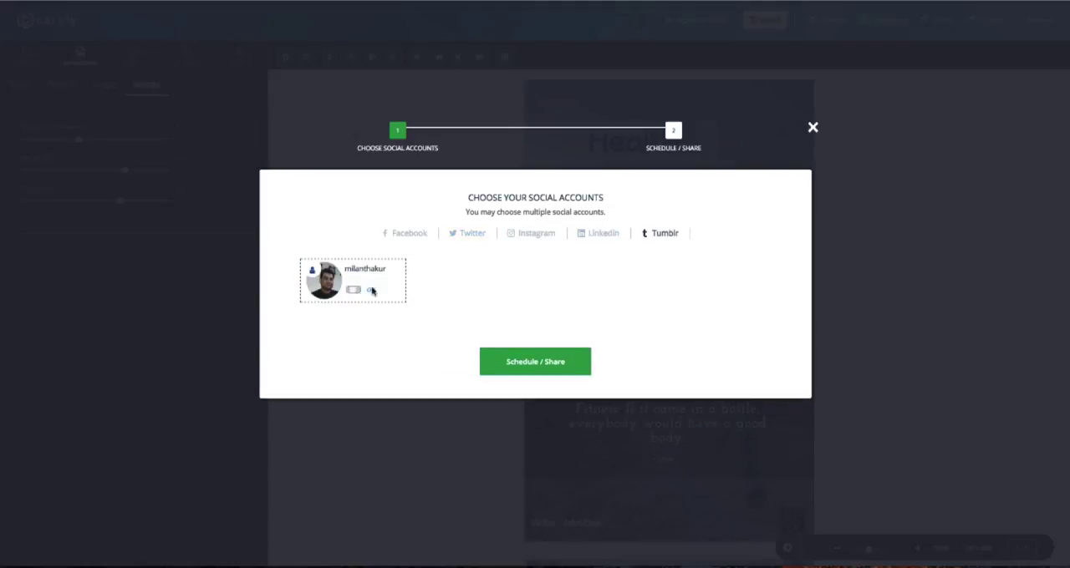
Enable the Ceenema Facebook page as a sharing target and continue to the scheduling stage.
left_click(408, 234)
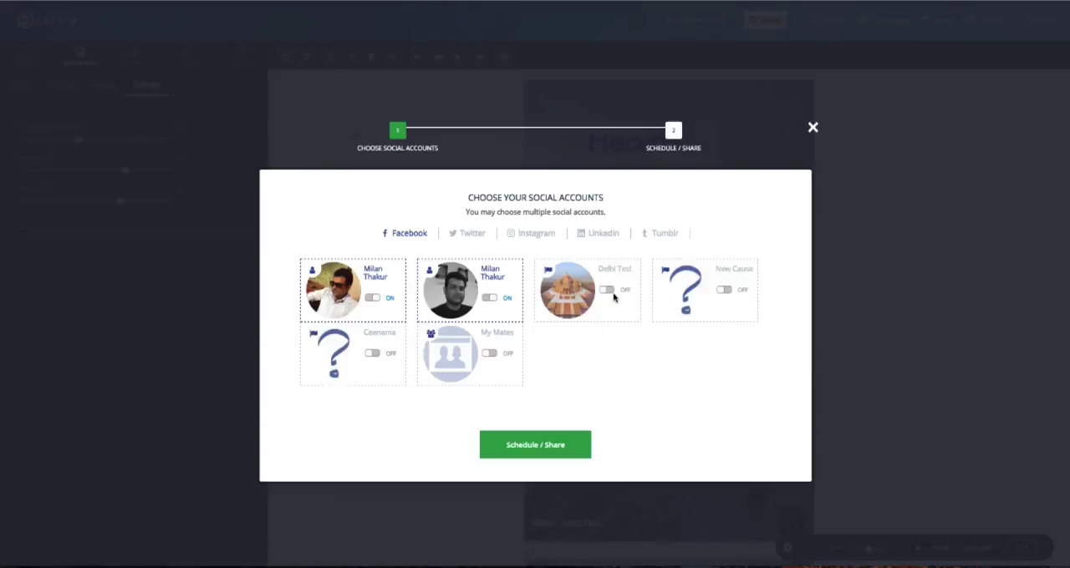
left_click(374, 354)
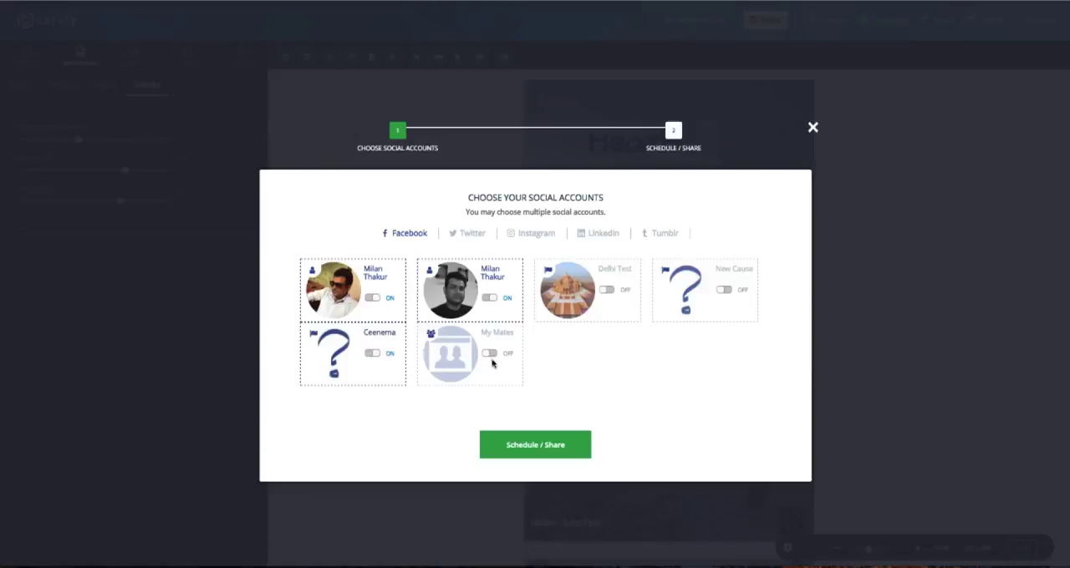
left_click(571, 452)
left_click(519, 244)
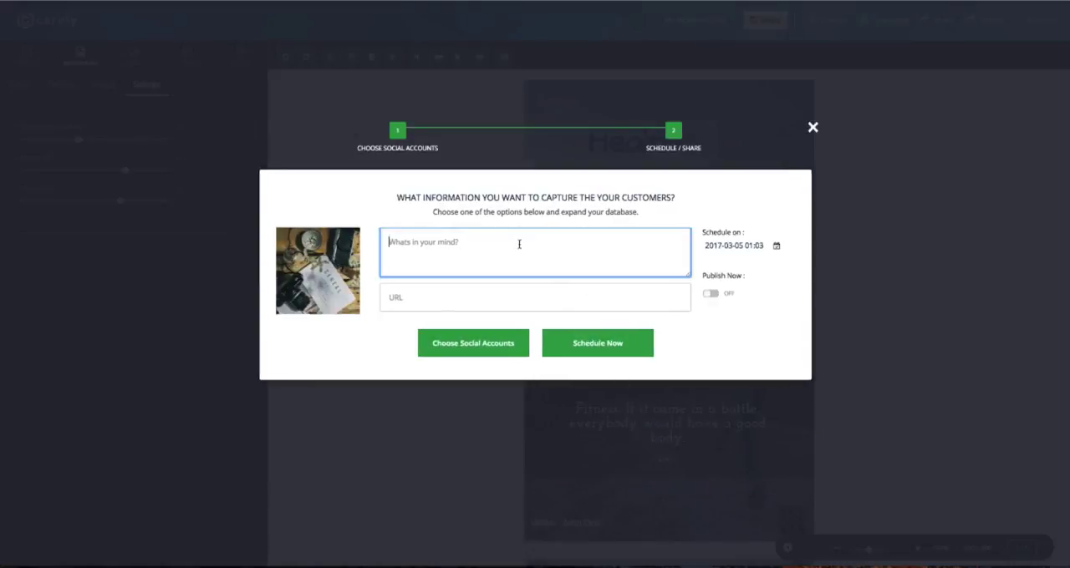
type("czcsad a")
left_click(509, 300)
type("www")
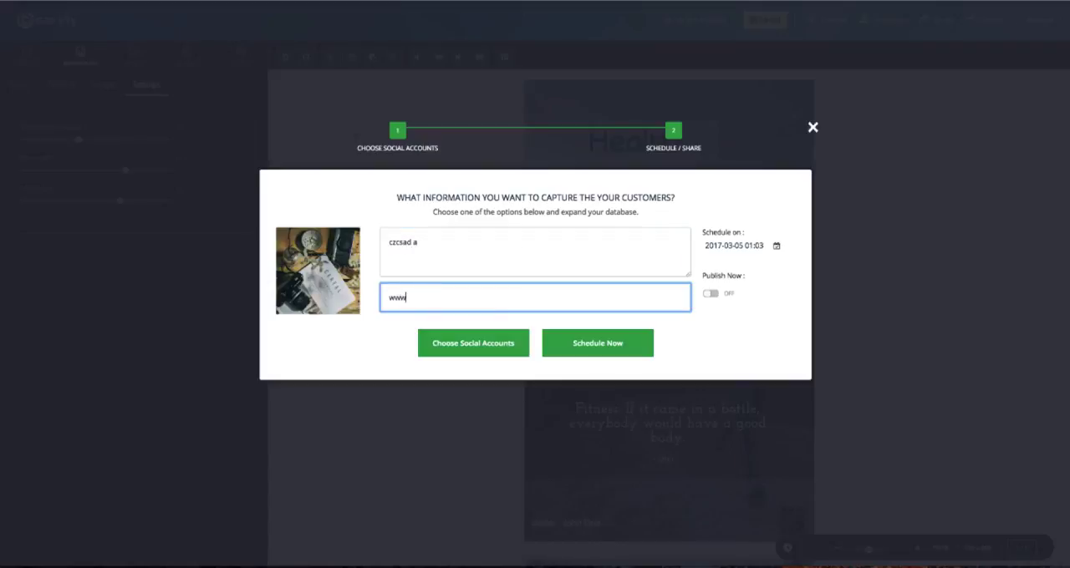
type(".yoururl.com or noth")
key("BackSpace")
key("BackSpace")
key("BackSpace")
key("BackSpace")
key("BackSpace")
key("BackSpace")
left_click(709, 293)
left_click(710, 264)
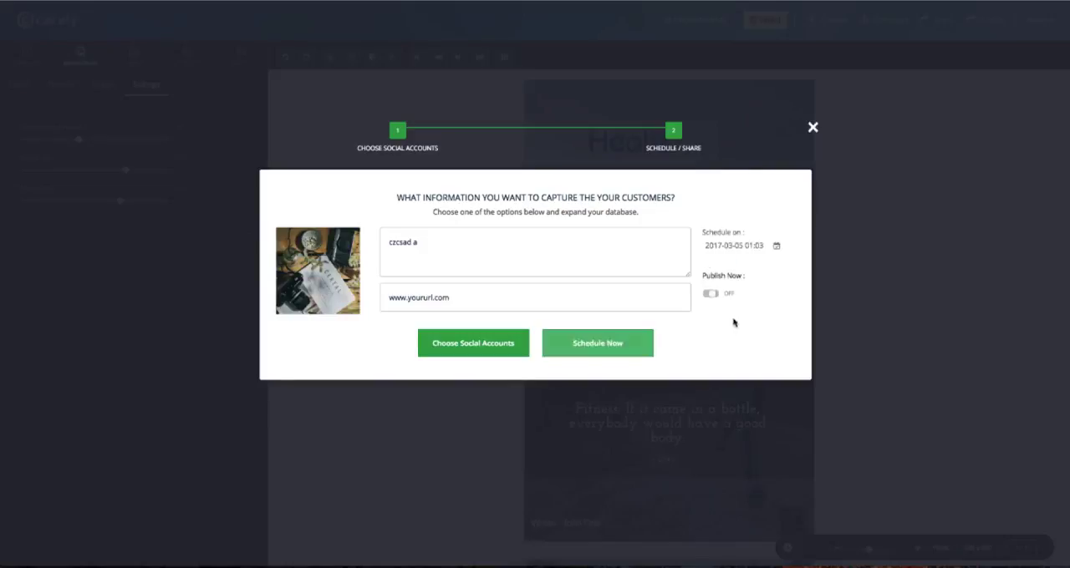
left_click(755, 247)
left_click(869, 264)
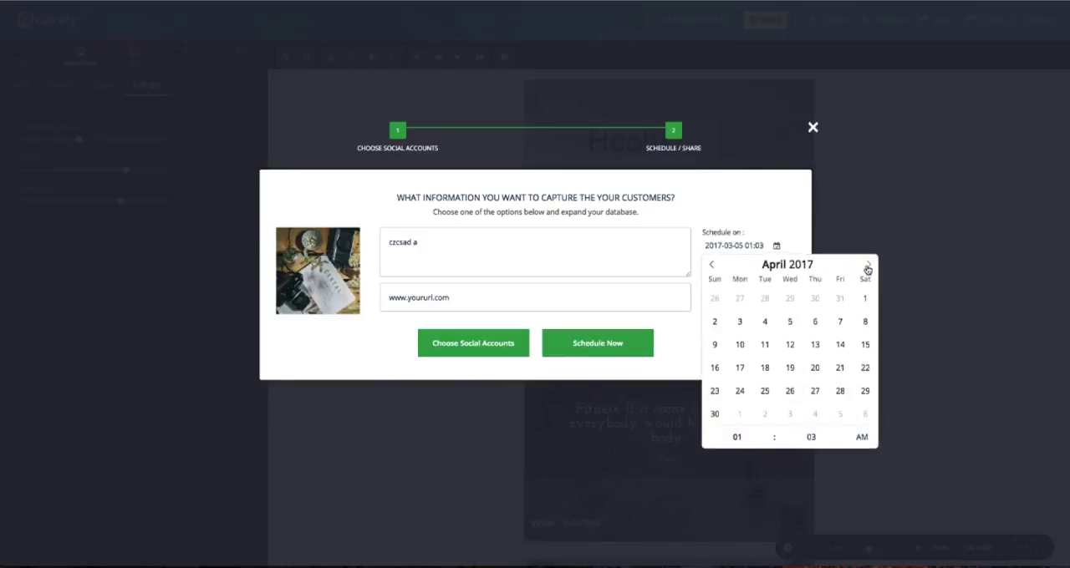
left_click(869, 264)
left_click(712, 265)
left_click(712, 265)
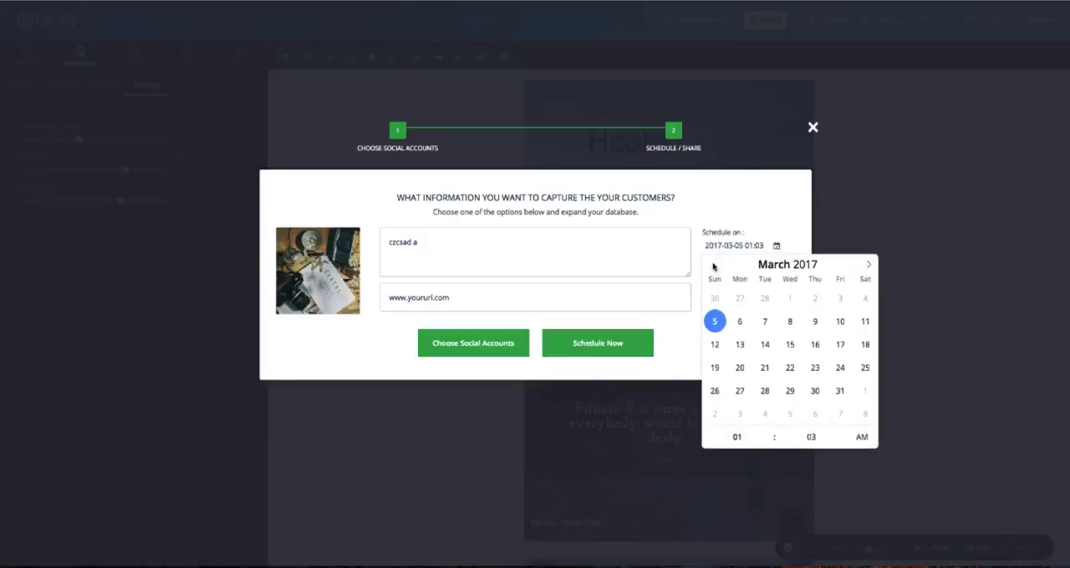
left_click(843, 433)
left_click(843, 441)
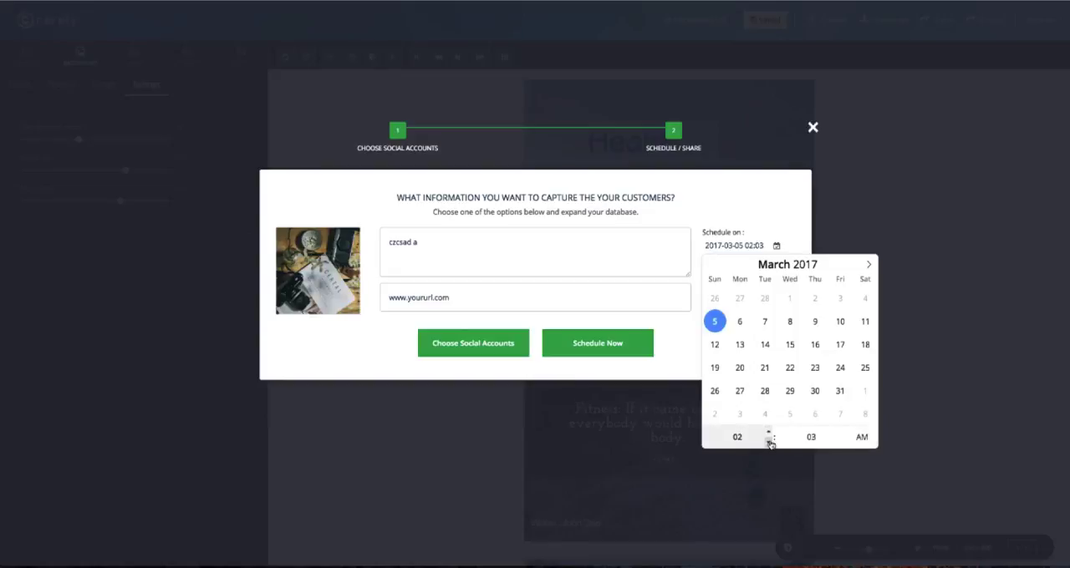
left_click(761, 224)
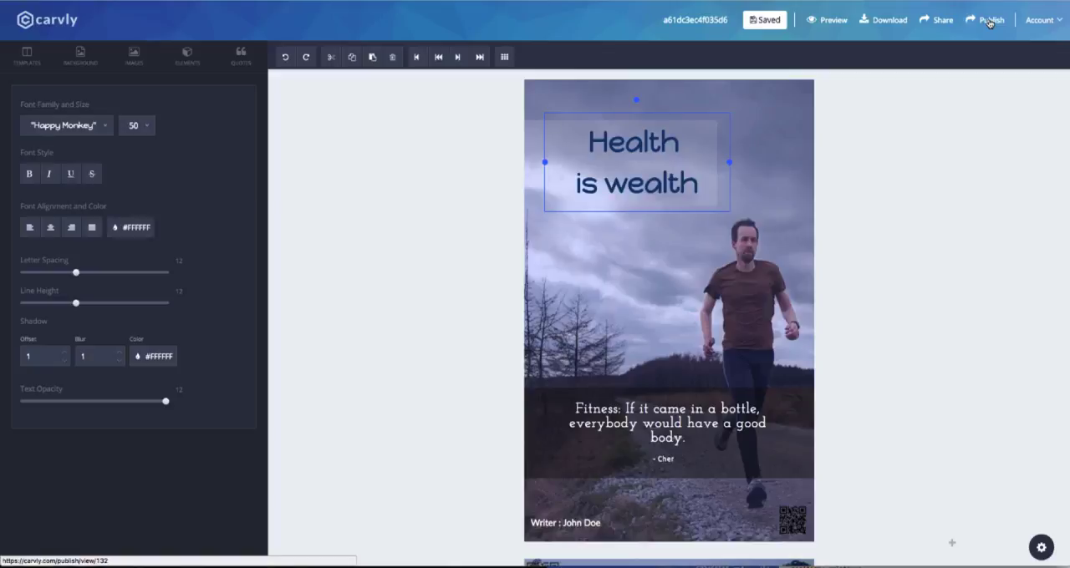
Start publishing the design with the Capture Leads goal, and collect the customers' name and email.
left_click(990, 20)
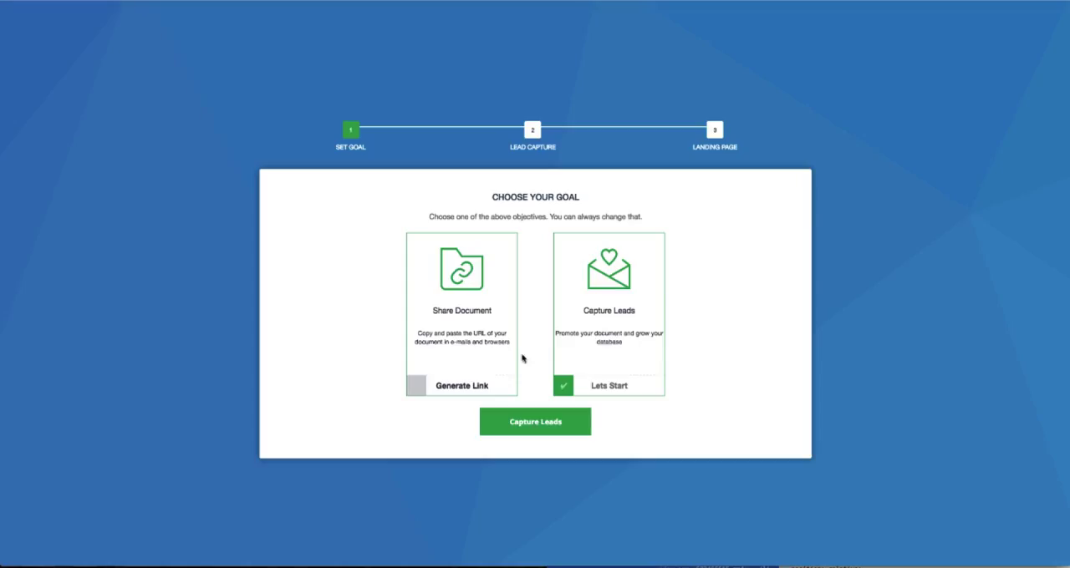
left_click(556, 422)
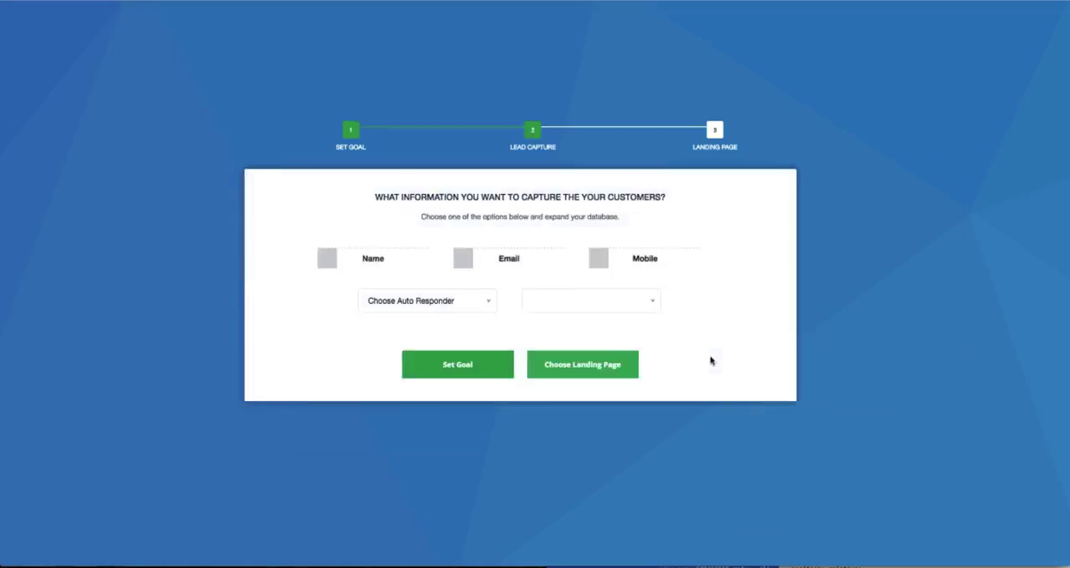
left_click(409, 270)
left_click(552, 263)
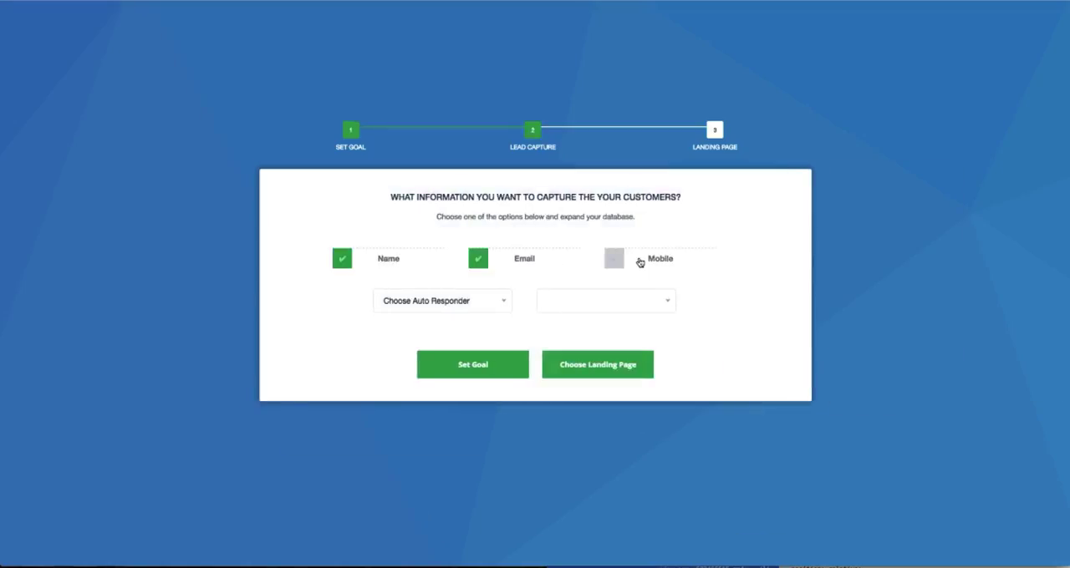
left_click(640, 263)
left_click(646, 268)
Choose MailChimp as the auto responder with the second of its lists, and continue with the default landing page template.
left_click(435, 301)
left_click(448, 367)
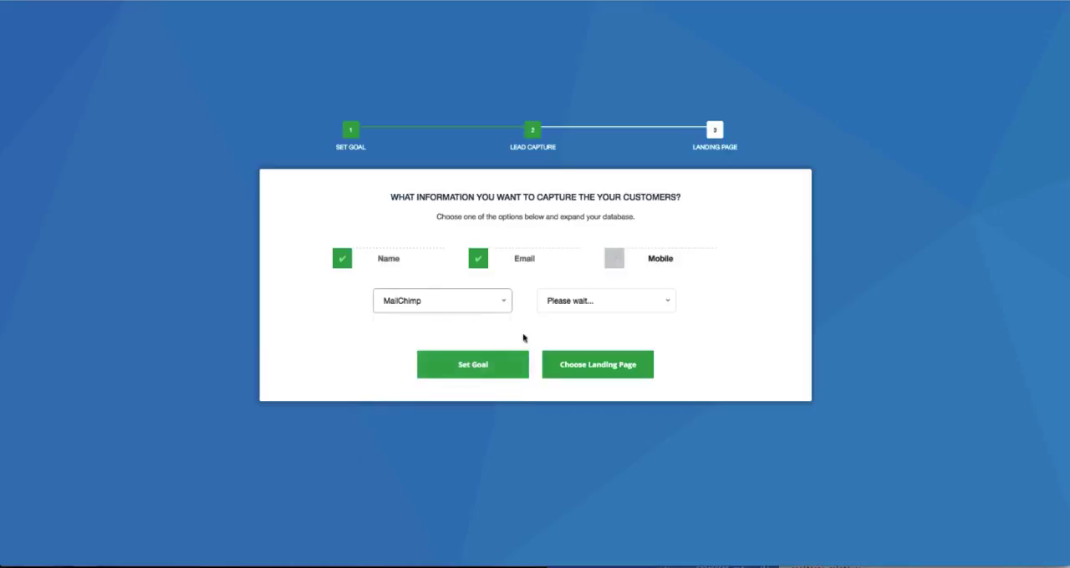
left_click(590, 304)
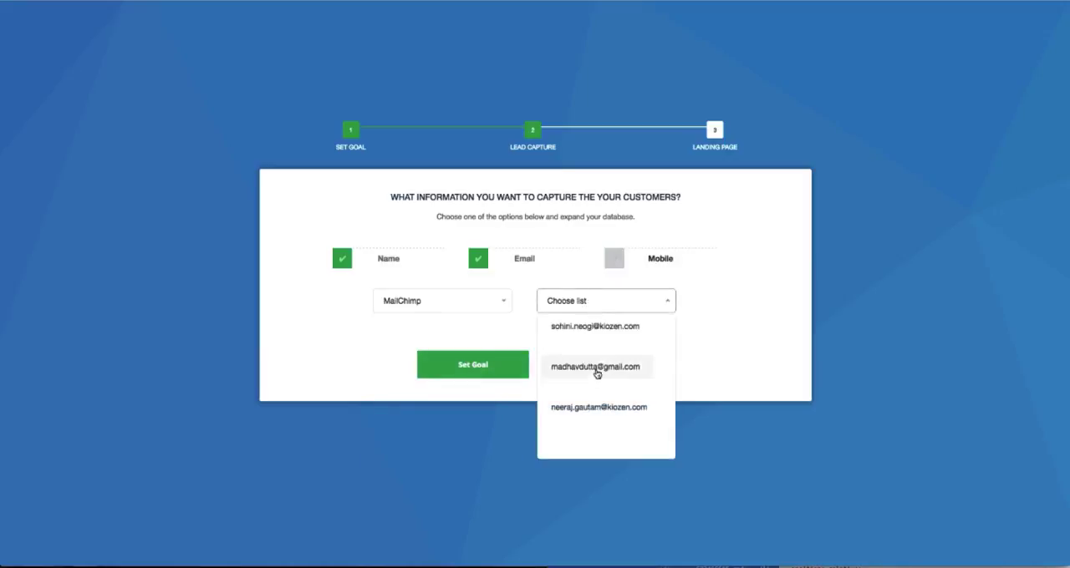
left_click(596, 375)
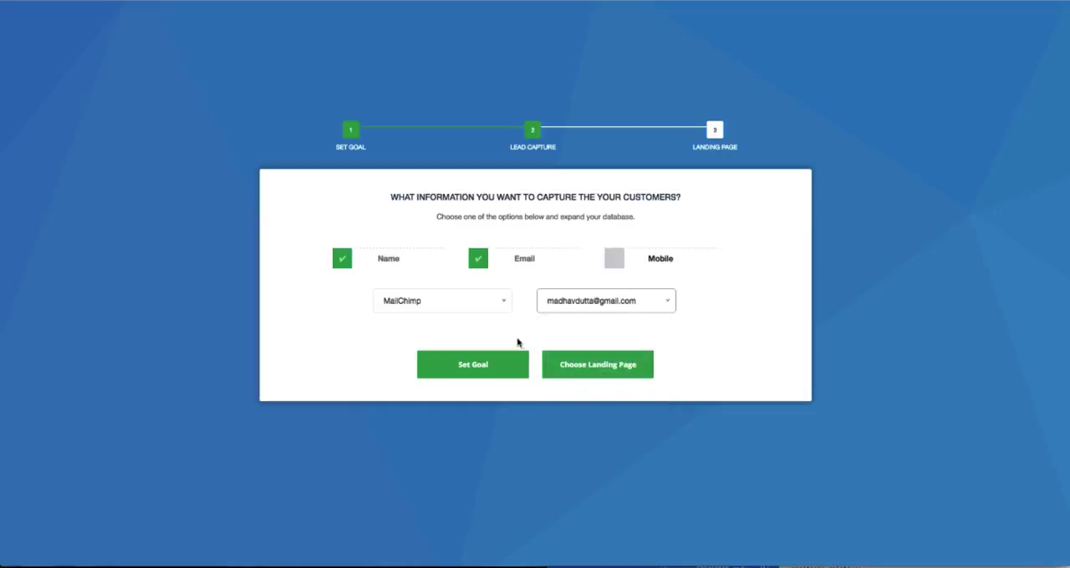
left_click(595, 373)
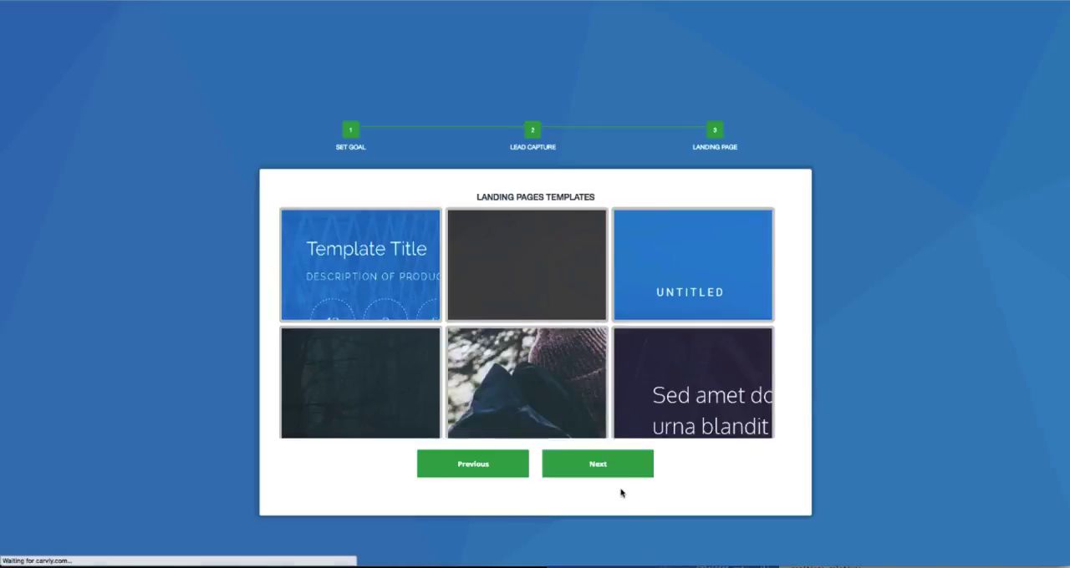
left_click(591, 466)
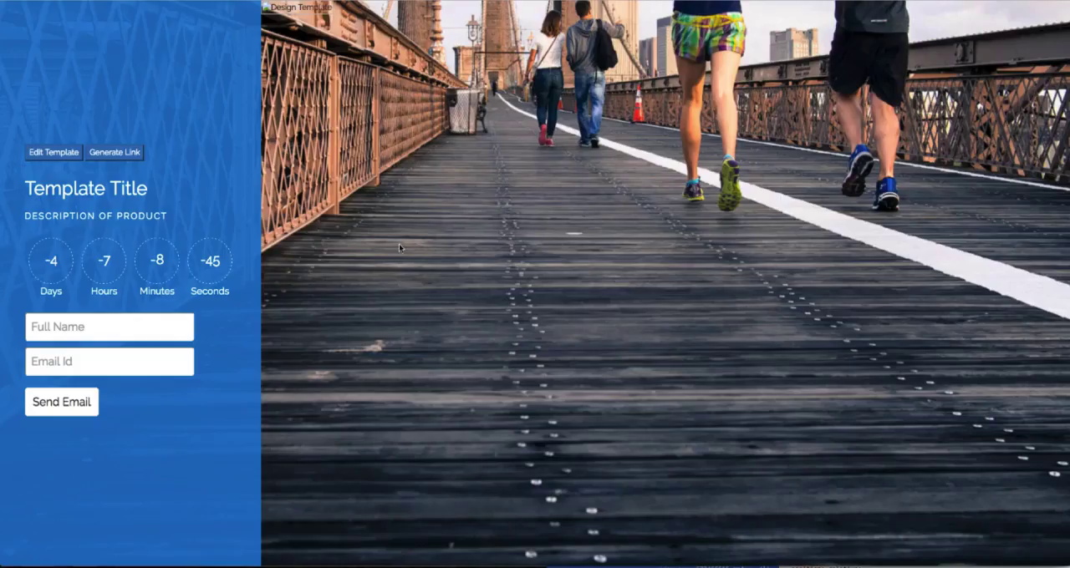
Edit the landing page template and set its product title to "Step by Step guide to generate traffic".
left_click(54, 152)
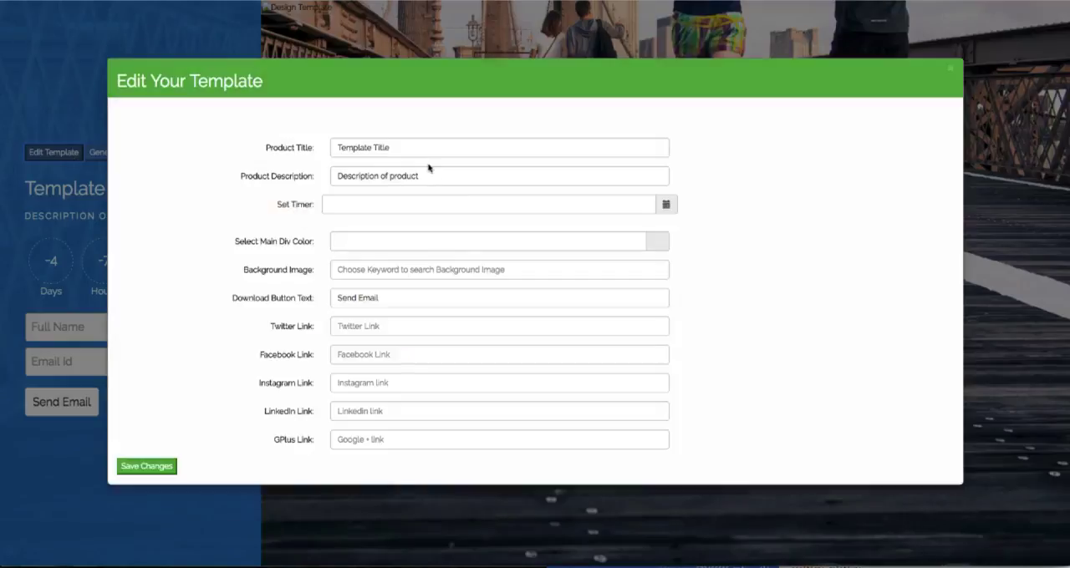
triple_click(429, 148)
type("Step by S")
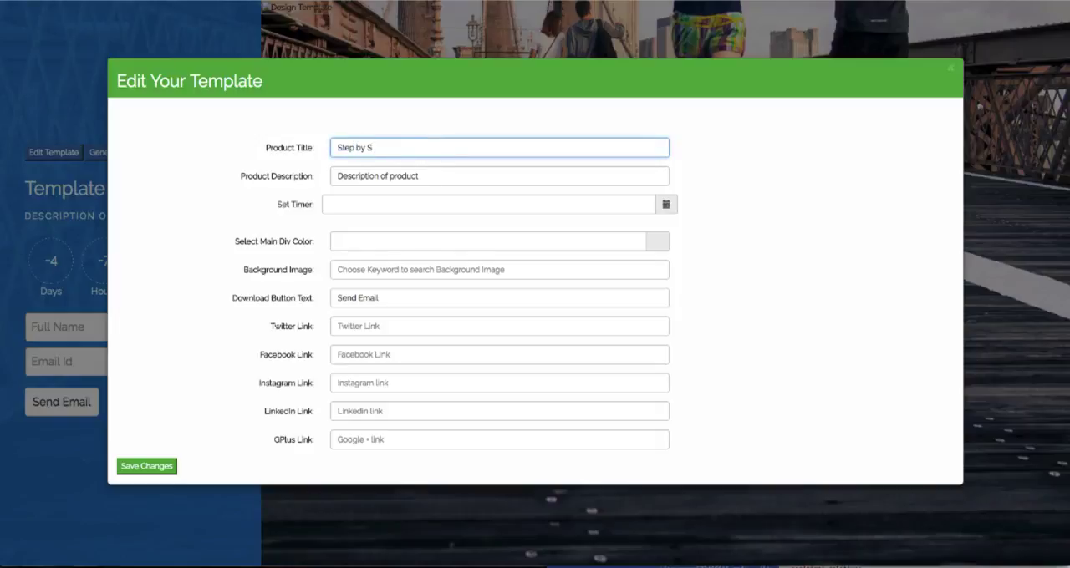
type("tep guide to generate traffic")
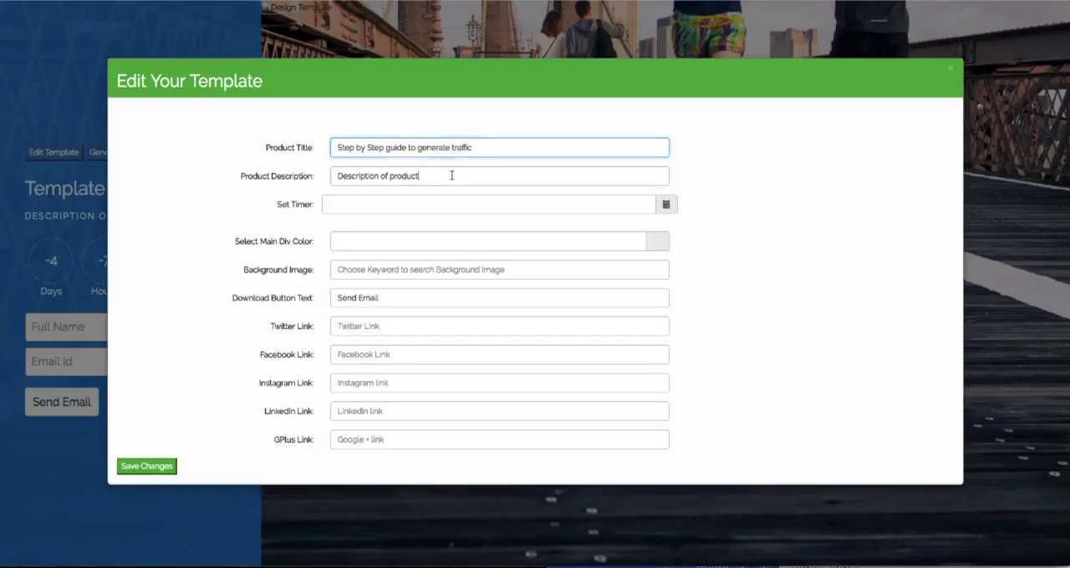
Set the product description to "Download your free copy now" and the countdown timer to 2017-03-17.
triple_click(449, 175)
type("Download your free copy now")
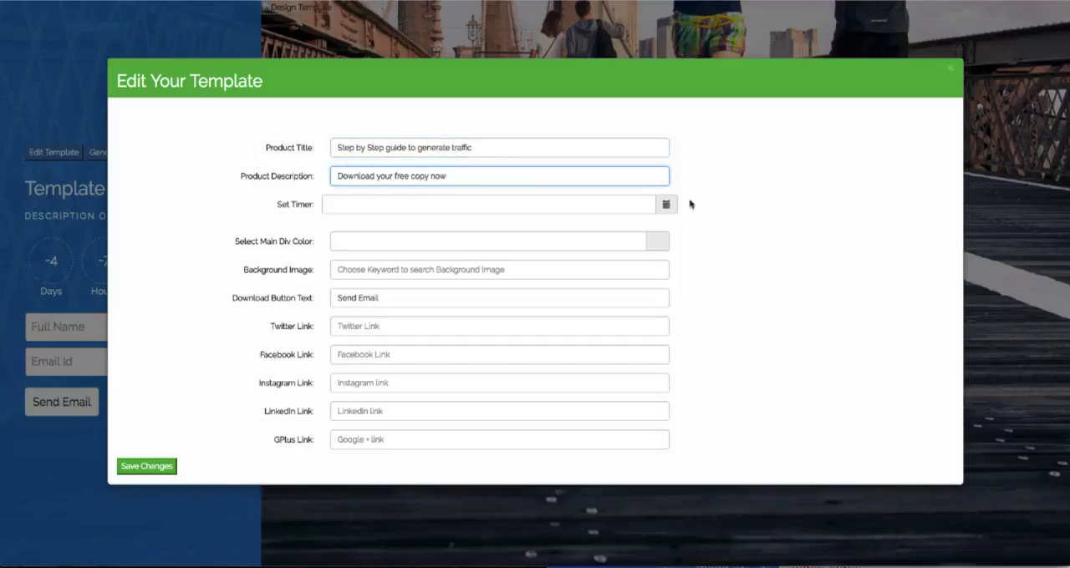
left_click(664, 207)
left_click(751, 215)
Set the landing page's main div color to the blue rgba(55,150,237,1).
left_click(638, 241)
left_click(663, 243)
left_click(653, 277)
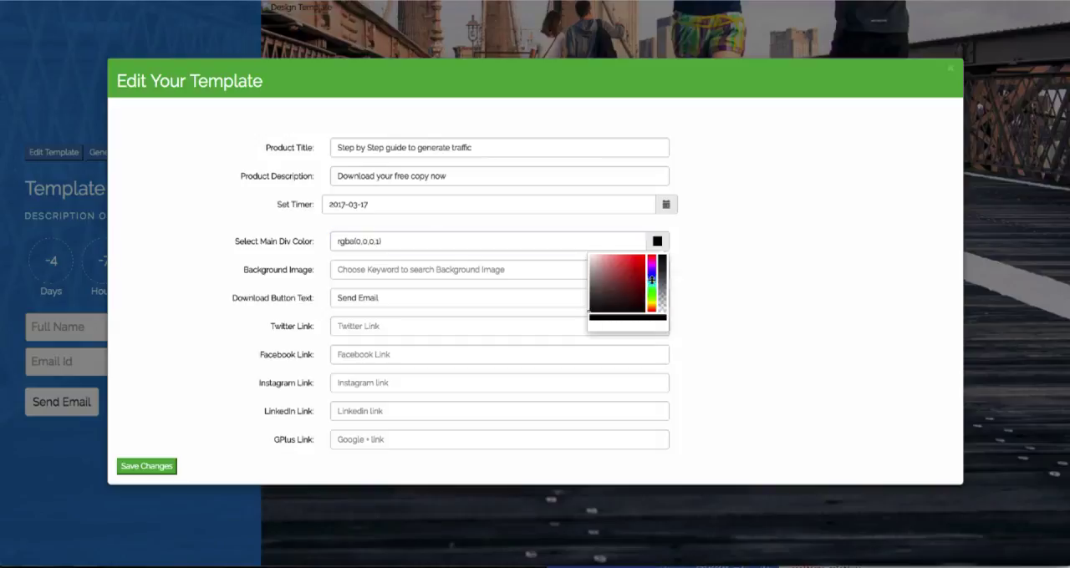
left_click(631, 266)
left_click(652, 282)
left_click_drag(639, 271, 633, 259)
left_click(652, 280)
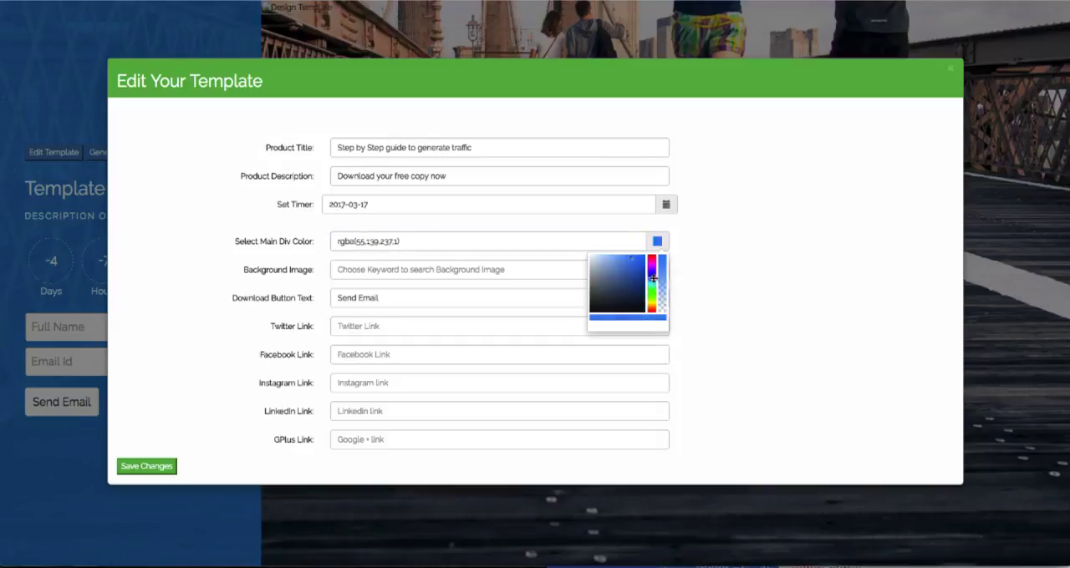
left_click(476, 260)
Set the download button text to "Download now" and enter the personal username for the Twitter, Facebook and Instagram links.
triple_click(392, 300)
type("Download now")
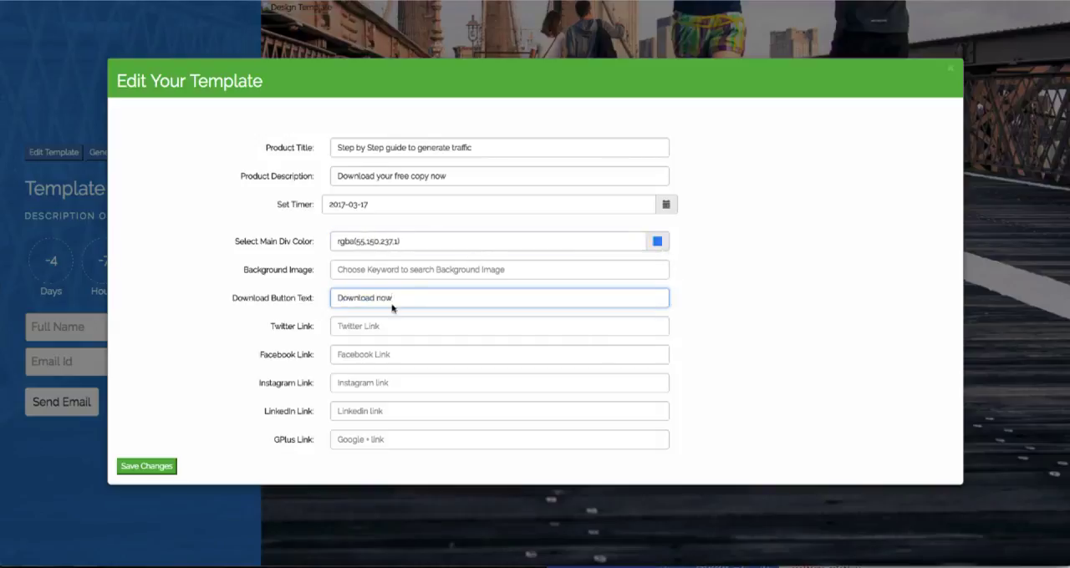
left_click(392, 326)
type("madhavdutta")
key("Tab")
type("madhavdutta")
key("Tab")
type("madhavdutta")
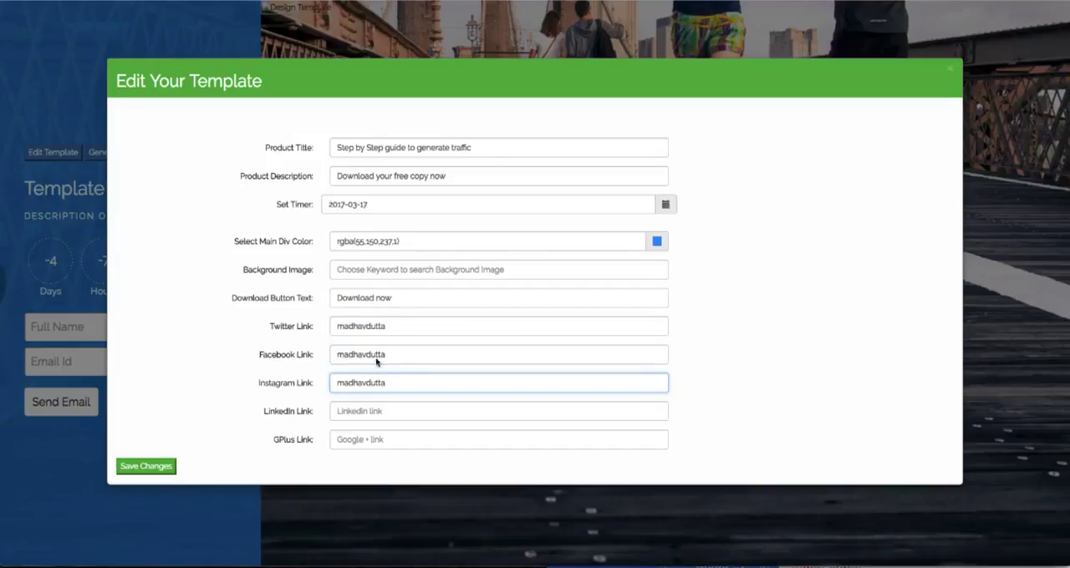
key("Return")
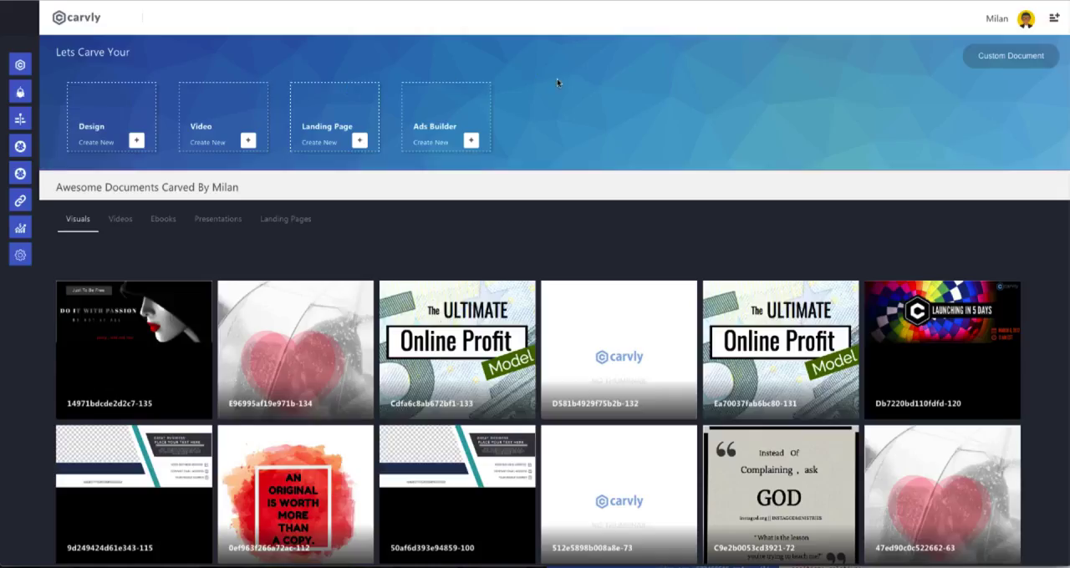
Create a new CarvBot bot and enter "Bot Name" as its name.
mouse_move(3, 46)
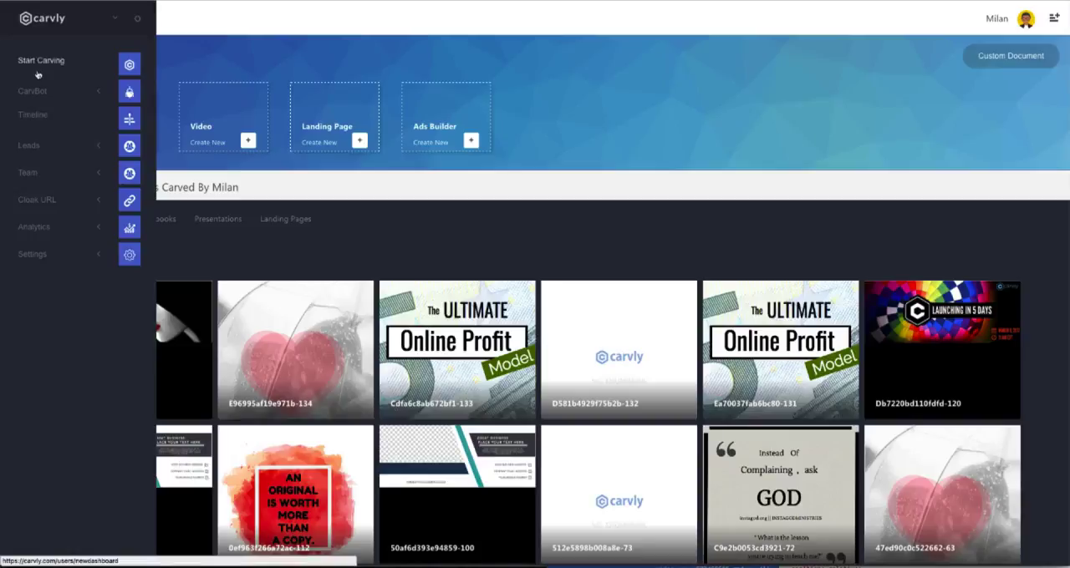
left_click(84, 93)
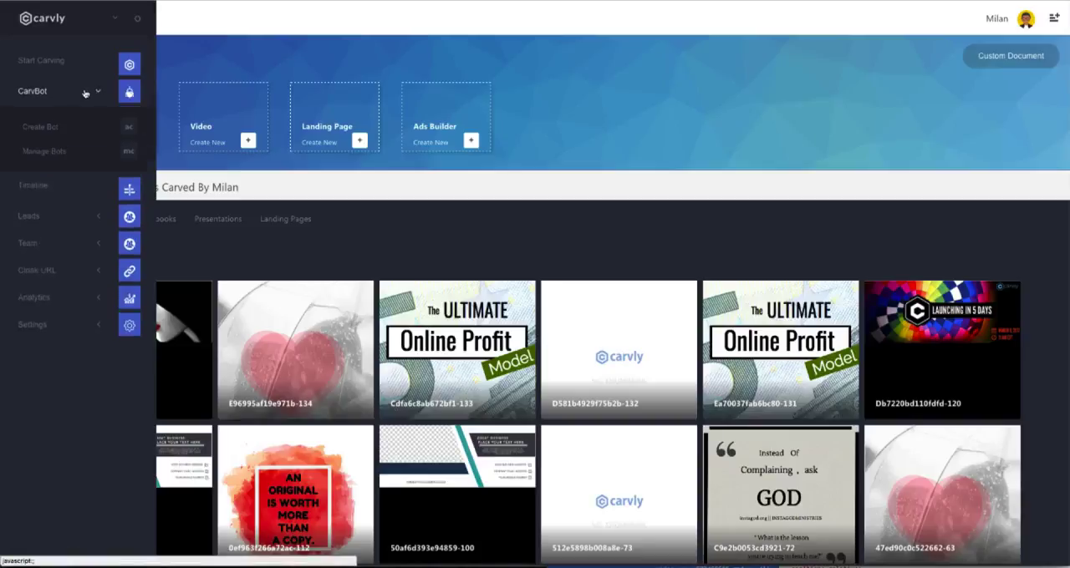
left_click(48, 128)
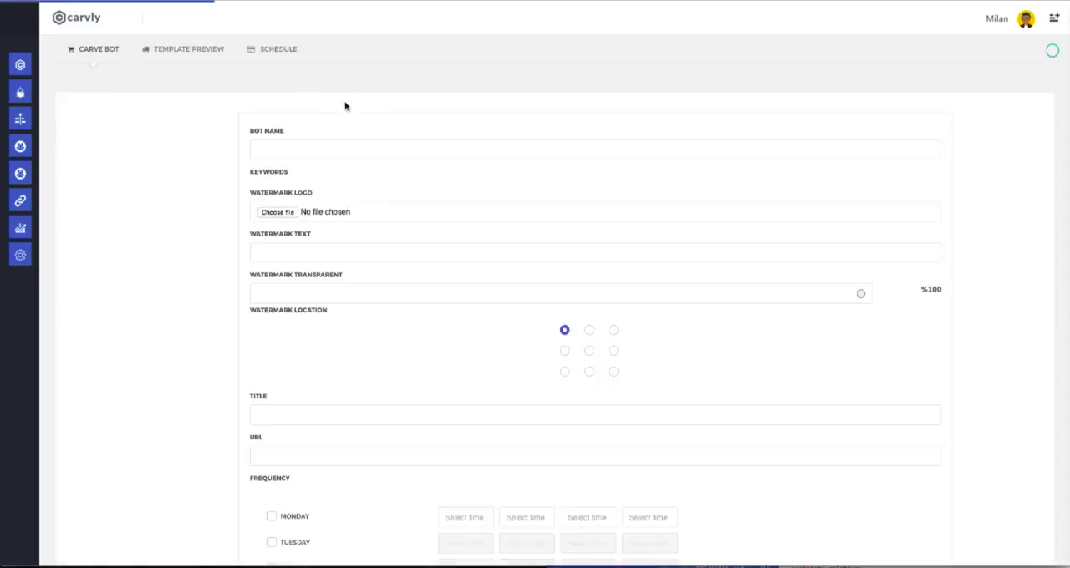
left_click(337, 147)
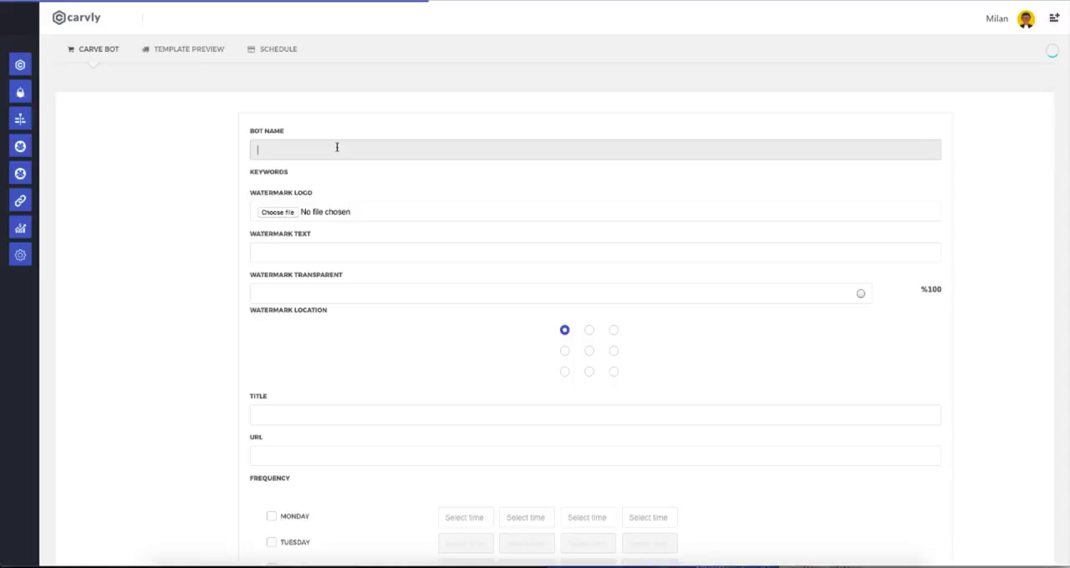
type("Bot Name")
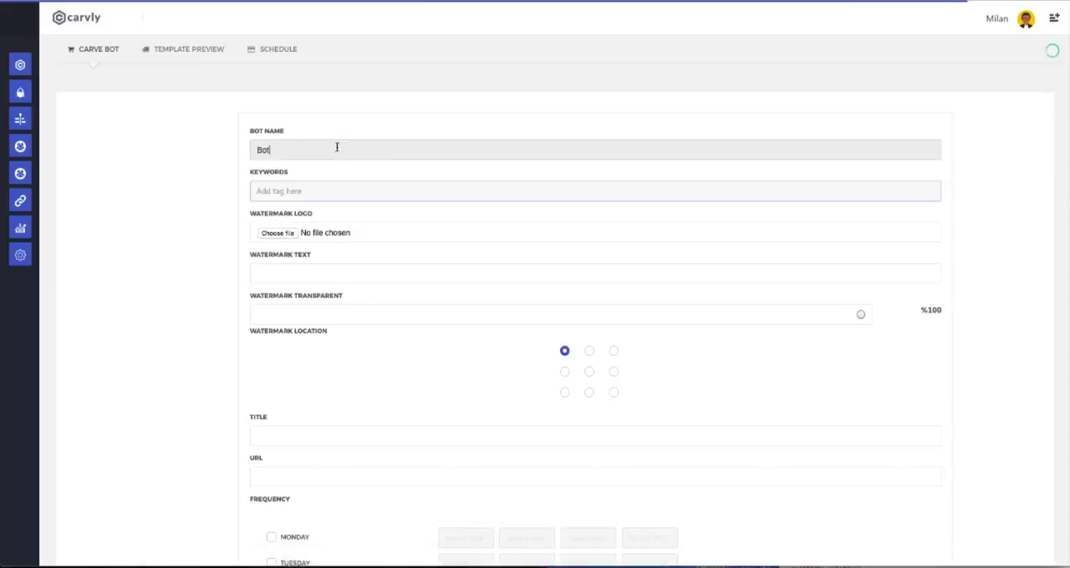
Add the keywords love, inspirational, life and humor to the bot.
left_click(316, 189)
left_click(307, 210)
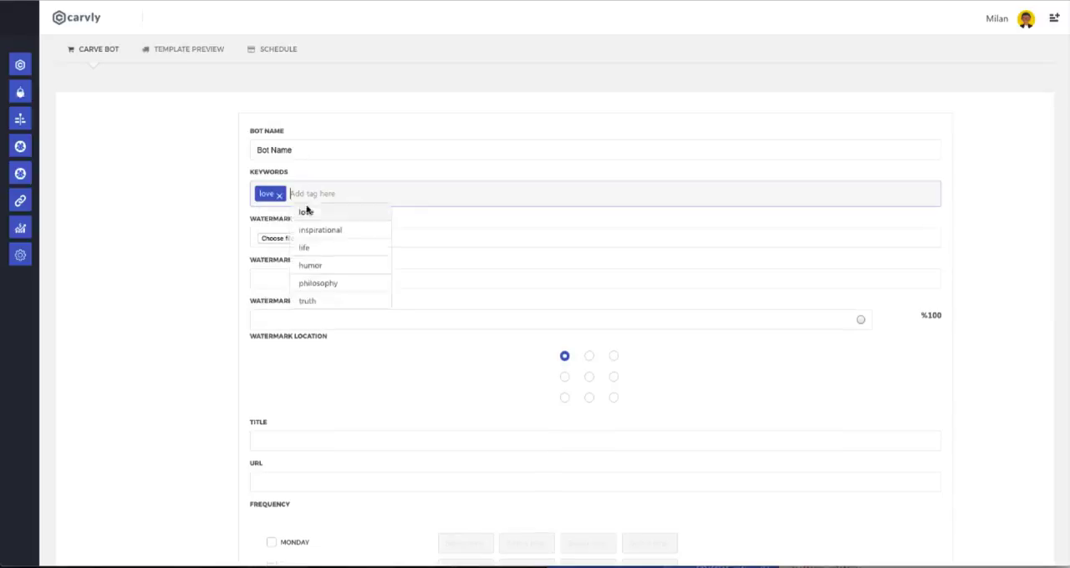
left_click(341, 234)
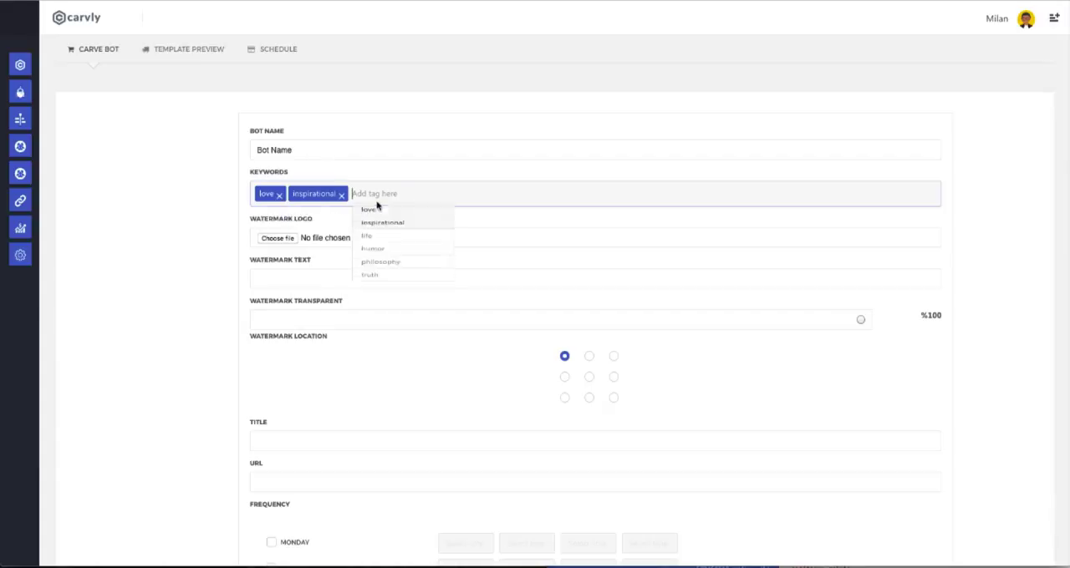
left_click(397, 248)
left_click(432, 267)
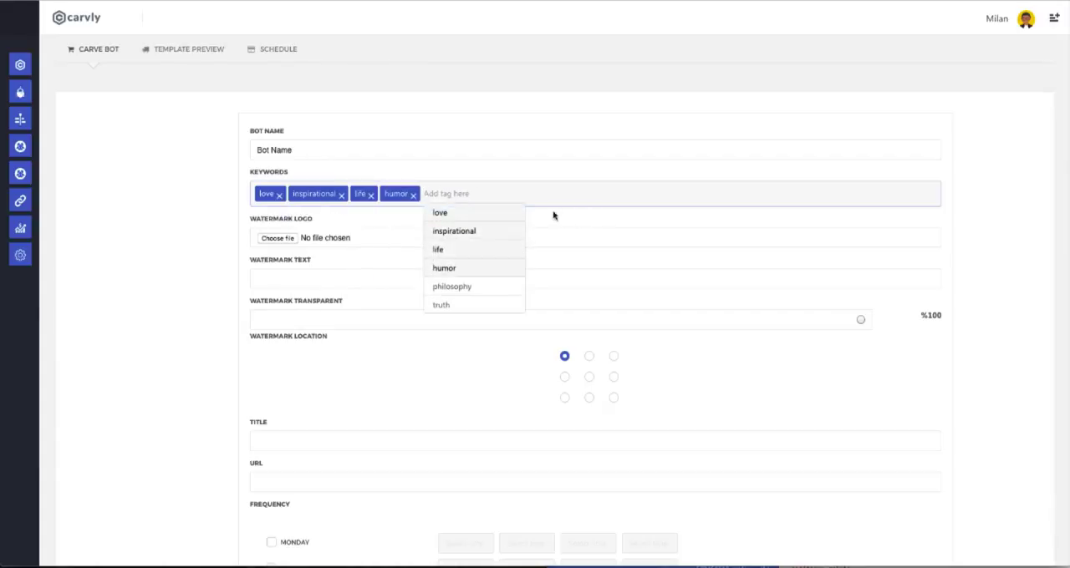
Choose logo.png as the bot's watermark logo.
left_click(564, 245)
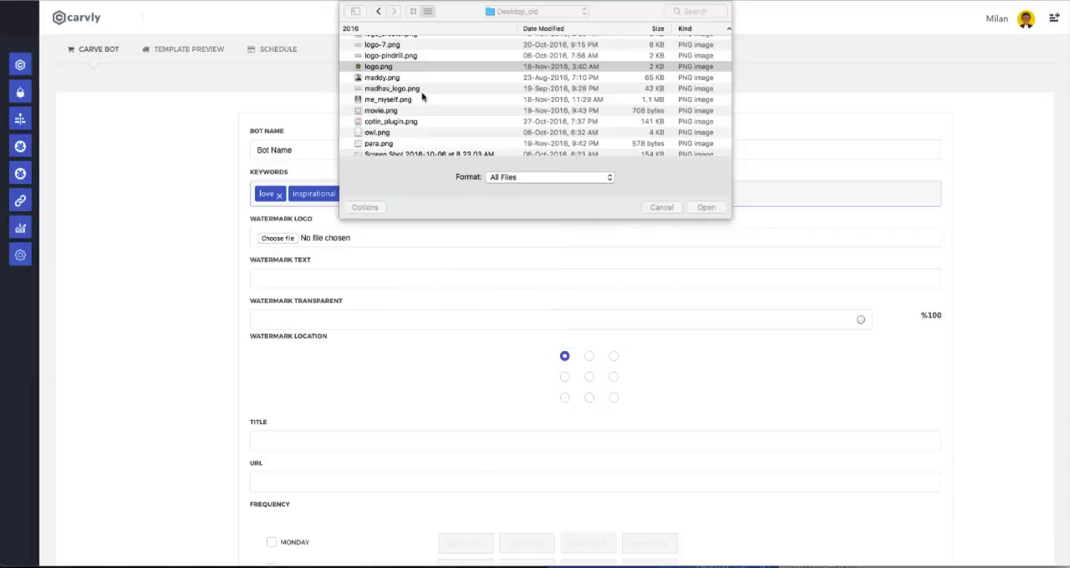
left_click(421, 98)
left_click(705, 208)
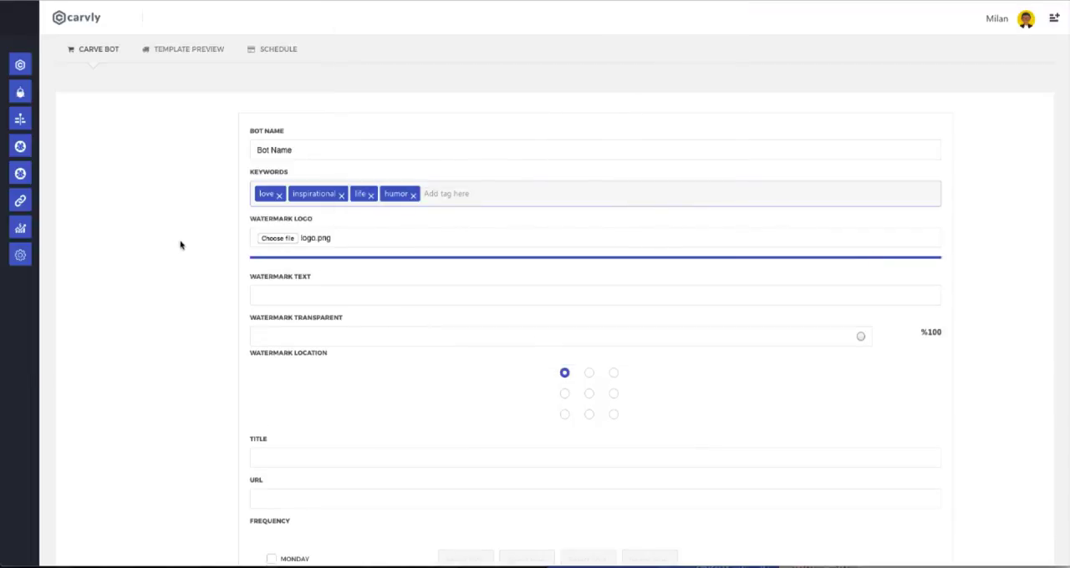
Set the watermark transparency to 49% and its location to the bottom-left corner.
scroll(180, 243, "down", 2)
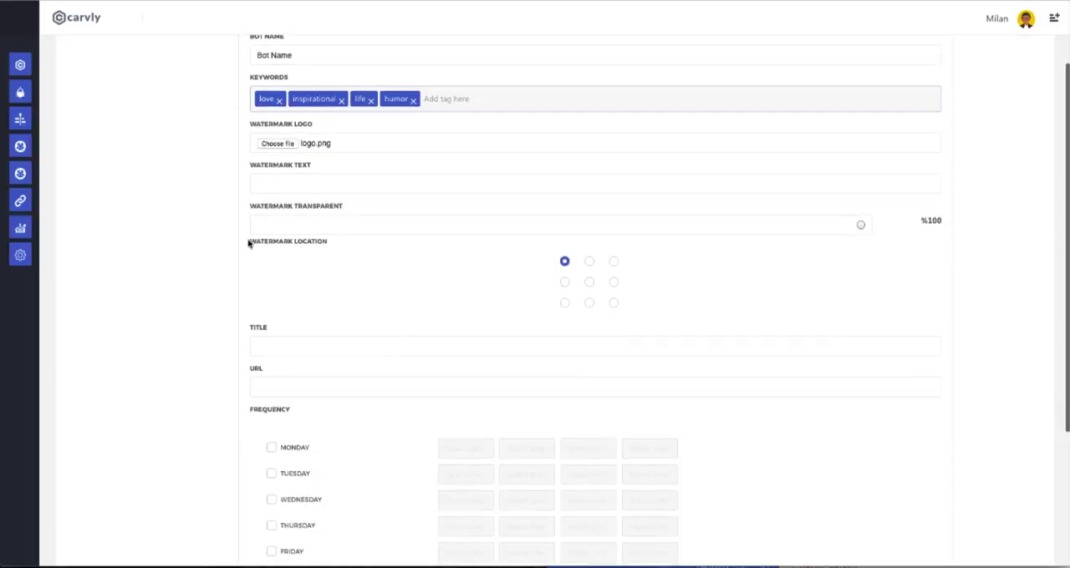
left_click_drag(861, 225, 555, 234)
left_click(565, 282)
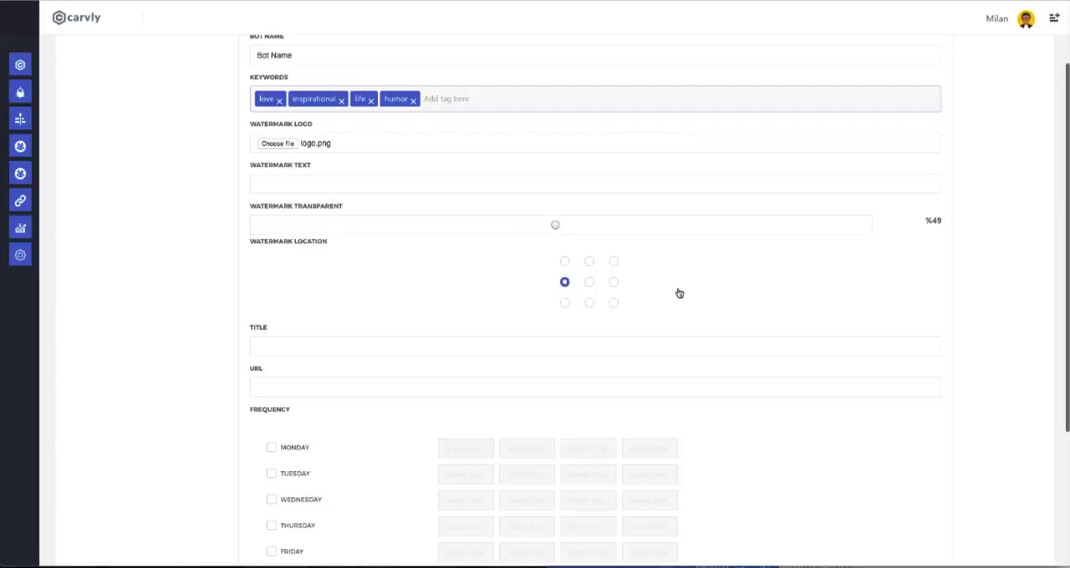
left_click(564, 303)
scroll(326, 308, "down", 3)
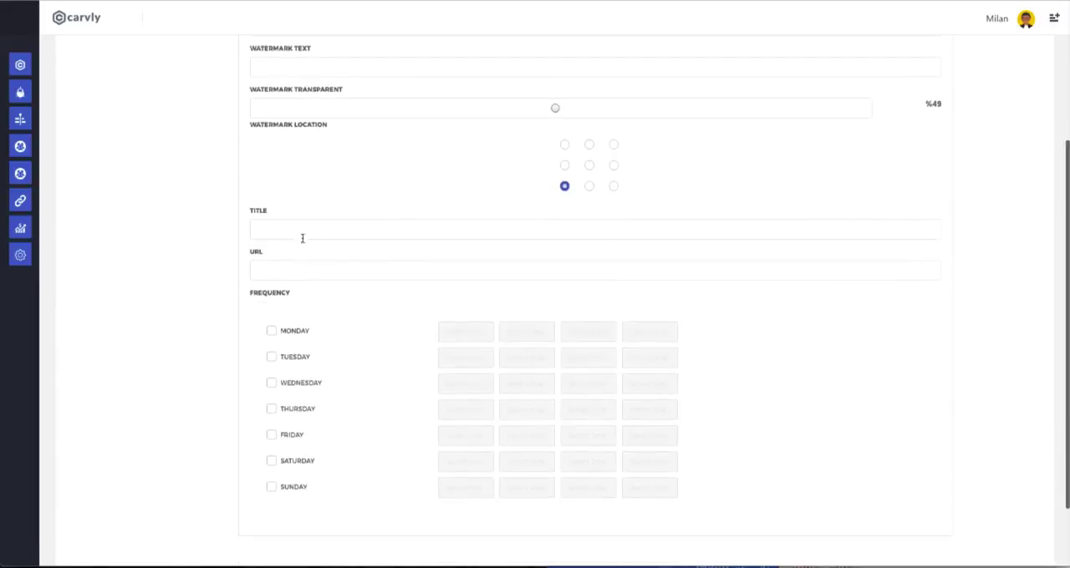
left_click(303, 230)
left_click(311, 269)
Enable Monday and Tuesday in the bot's frequency and set Monday's first two posting times to 01:00 AM and 02:30 AM.
scroll(353, 279, "down", 2)
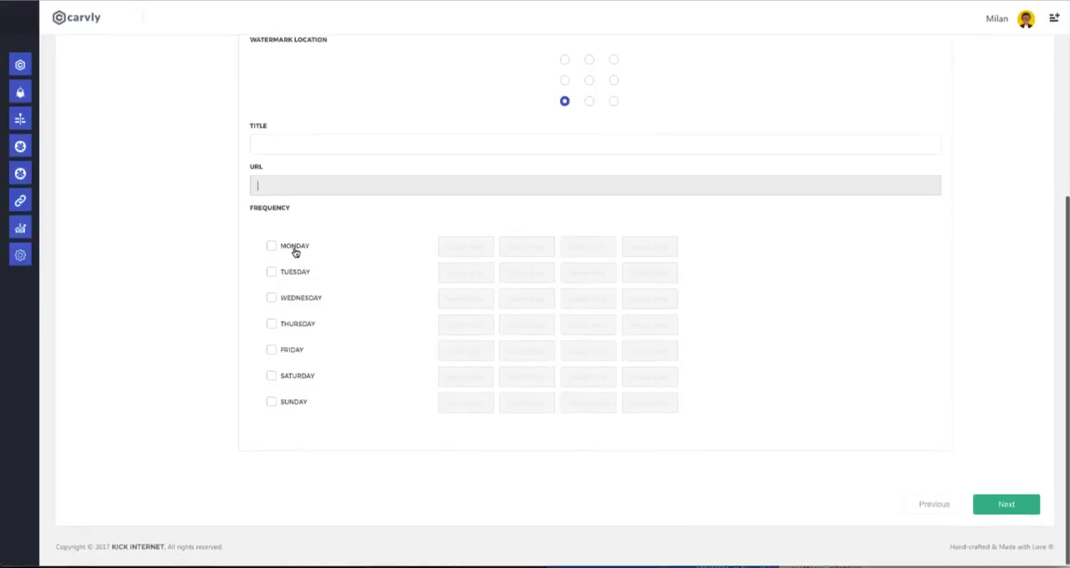
left_click(294, 248)
left_click(294, 273)
left_click(464, 247)
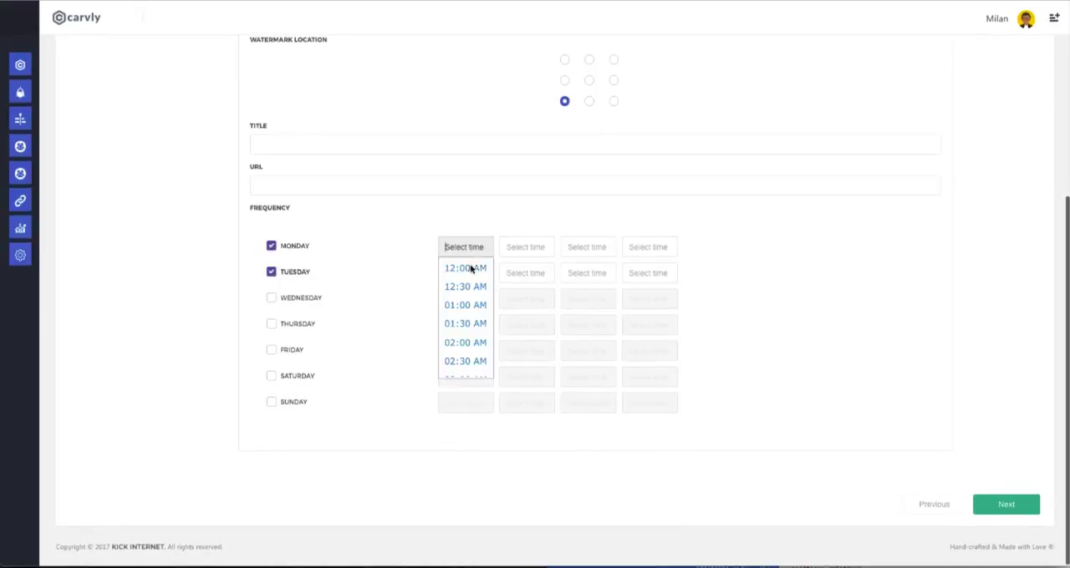
left_click(461, 267)
left_click(465, 247)
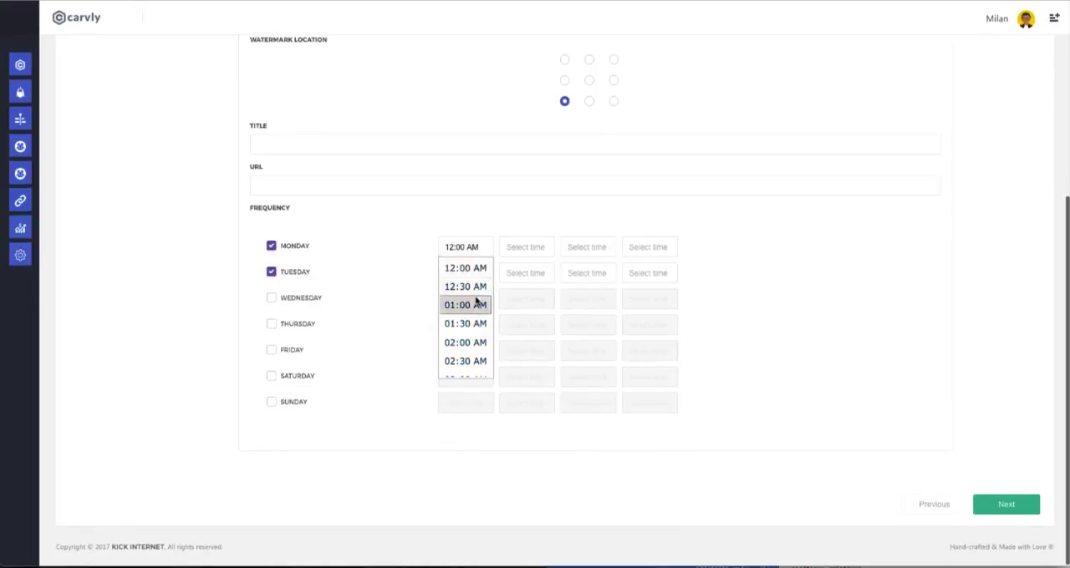
left_click(478, 304)
left_click(526, 251)
scroll(525, 314, "down", 2)
left_click(527, 308)
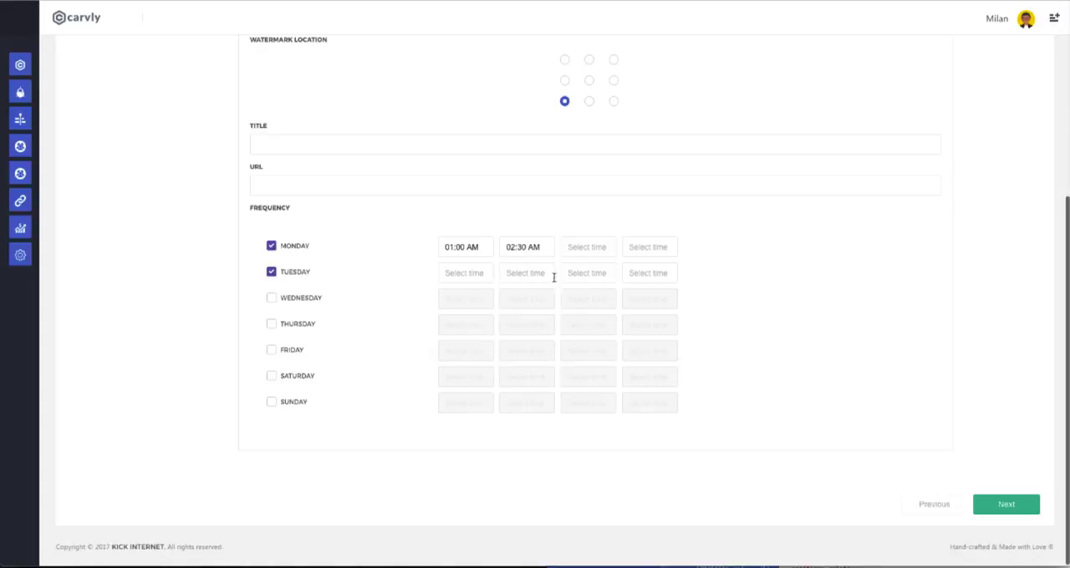
Set Monday's third and fourth posting times to 04:00 PM and 10:00 PM.
left_click(606, 248)
scroll(602, 327, "down", 10)
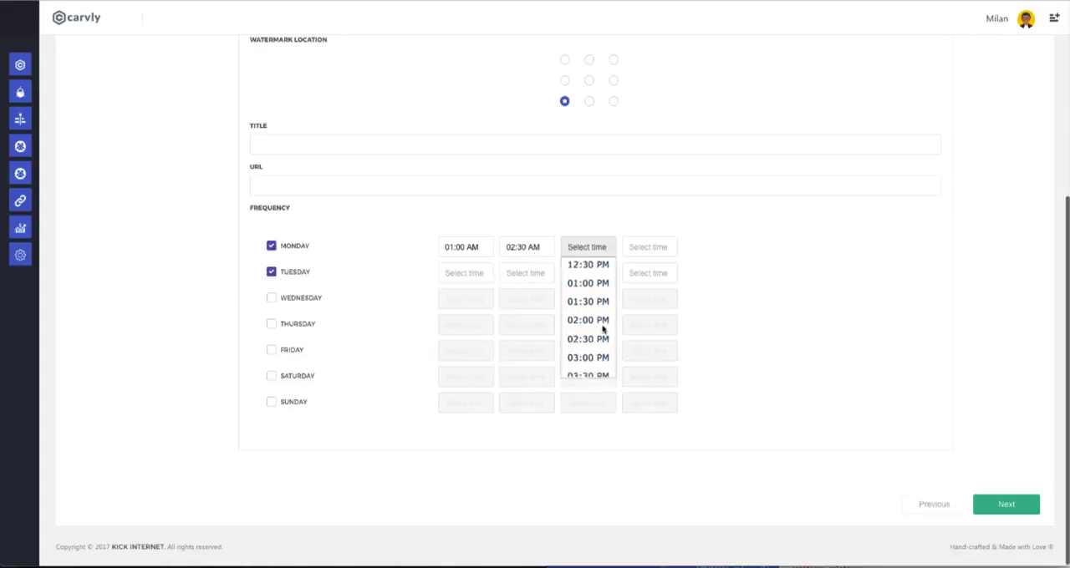
left_click(601, 329)
left_click(648, 248)
scroll(650, 301, "down", 5)
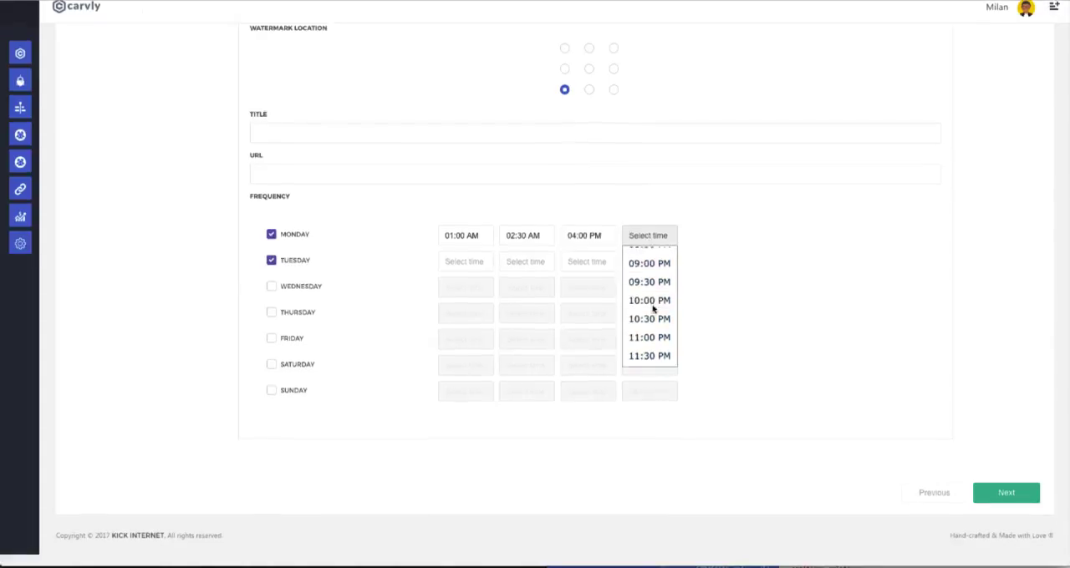
left_click(650, 311)
Set Tuesday's first two posting times to 10:00 PM and 11:30 PM.
left_click(484, 275)
scroll(486, 338, "down", 10)
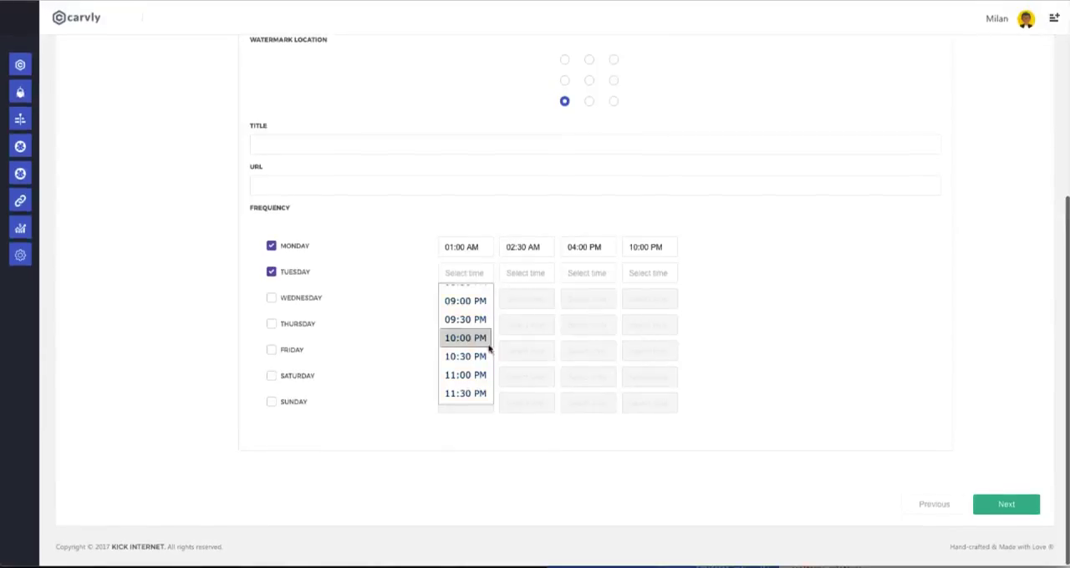
left_click(486, 338)
left_click(526, 273)
scroll(528, 347, "down", 10)
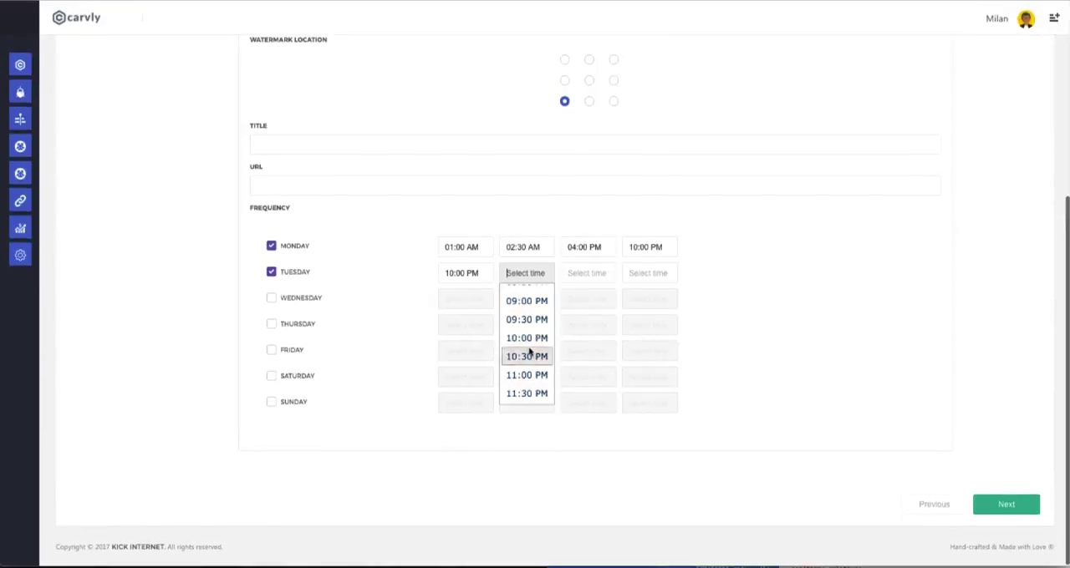
left_click(526, 393)
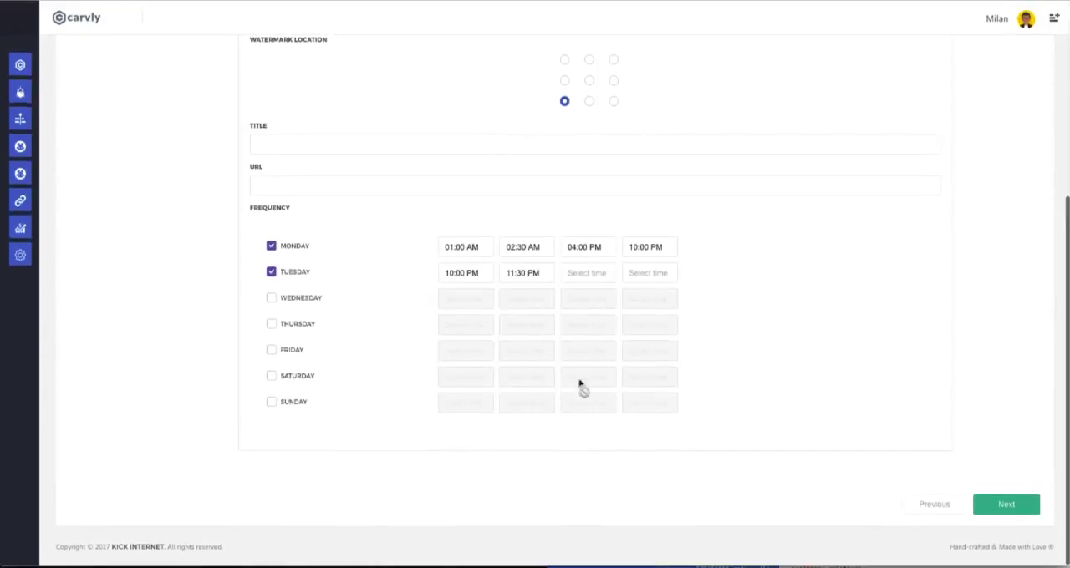
Generate the bot's template previews, review the quote graphics and proceed to the scheduling stage.
left_click(1000, 504)
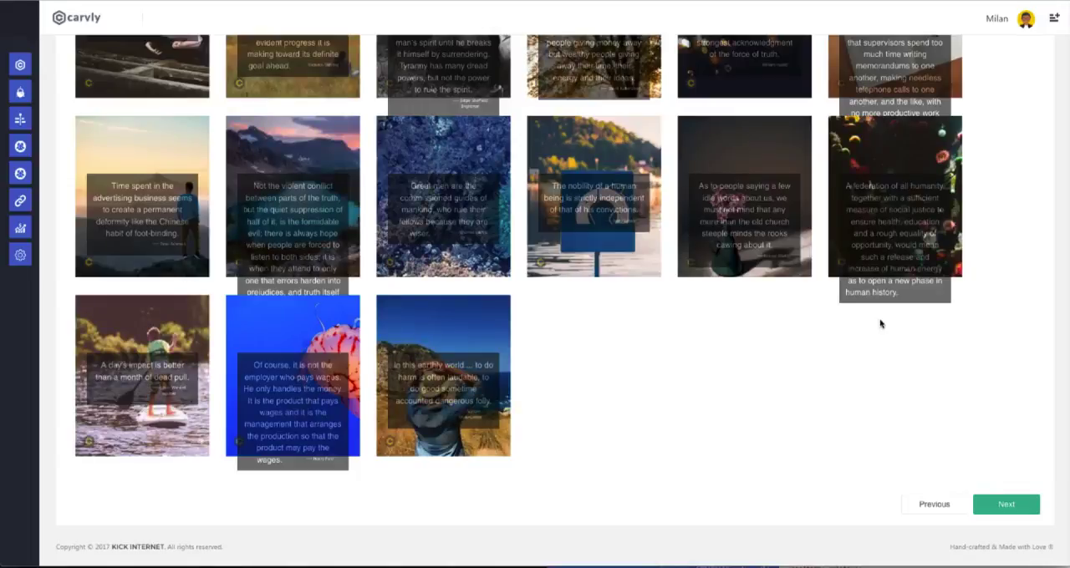
scroll(853, 318, "up", 3)
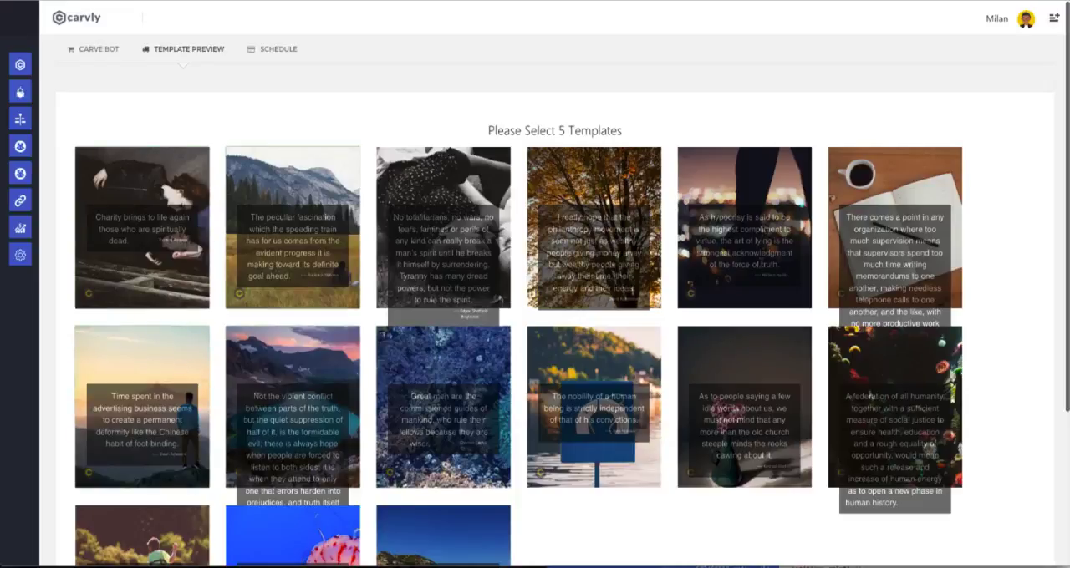
scroll(759, 270, "down", 5)
left_click(1008, 504)
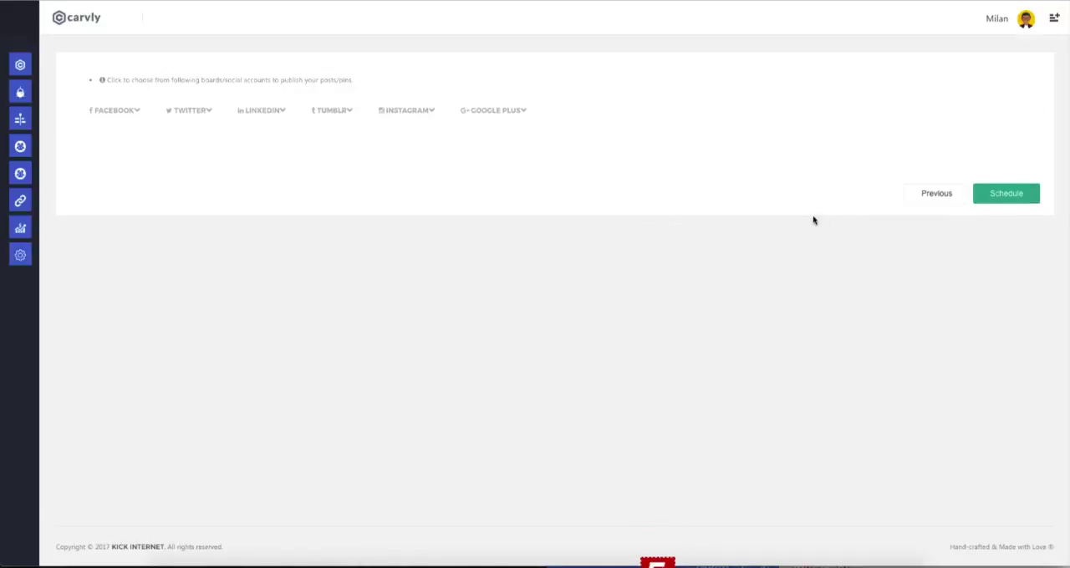
Select the first three Facebook accounts as publishing targets for the bot.
left_click(117, 109)
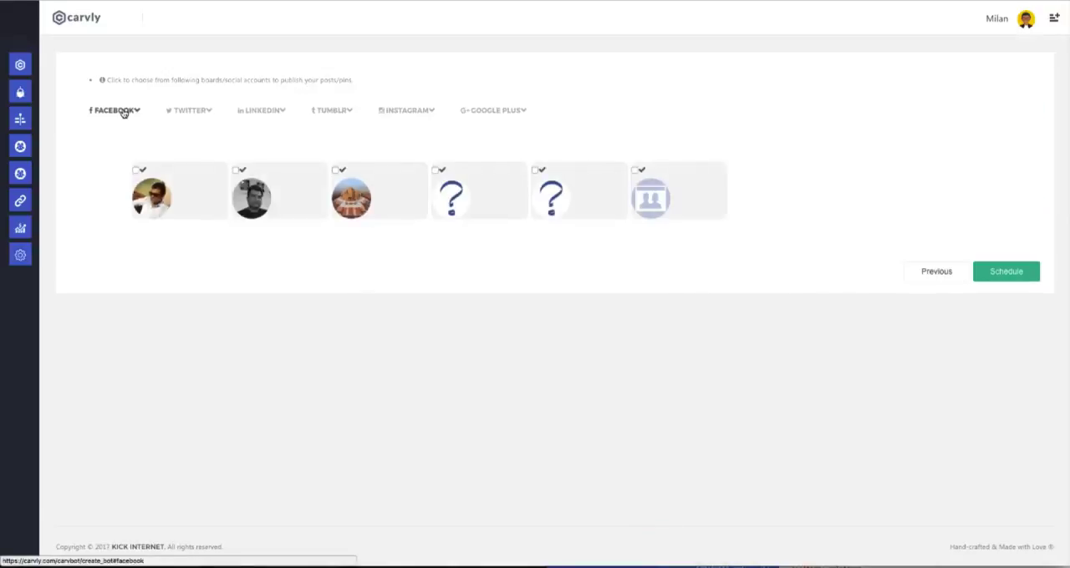
left_click(142, 171)
left_click(275, 197)
left_click(338, 198)
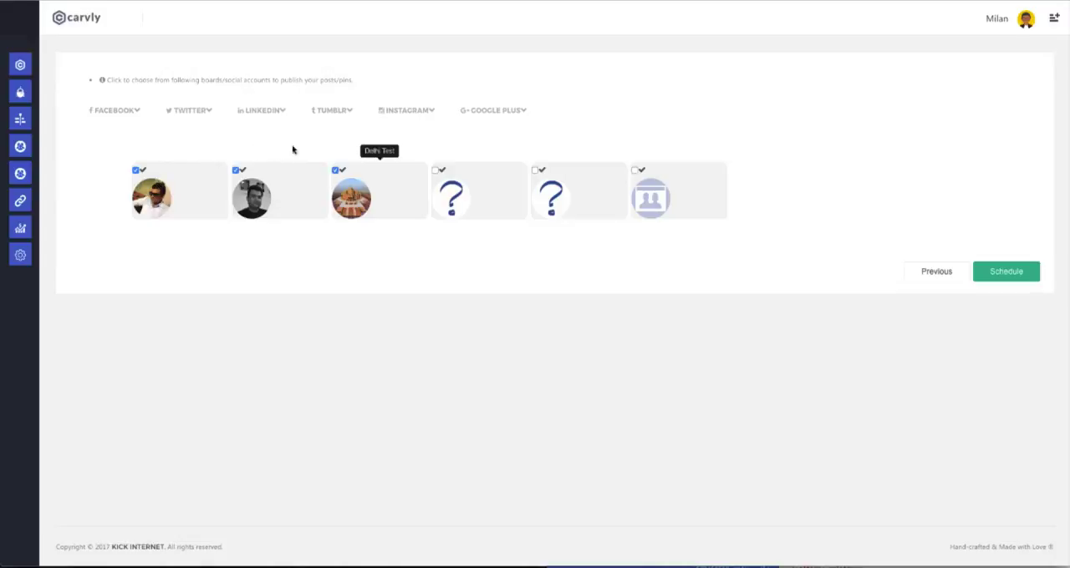
Add both Twitter accounts as publishing targets and schedule the bot.
left_click(198, 112)
left_click(224, 196)
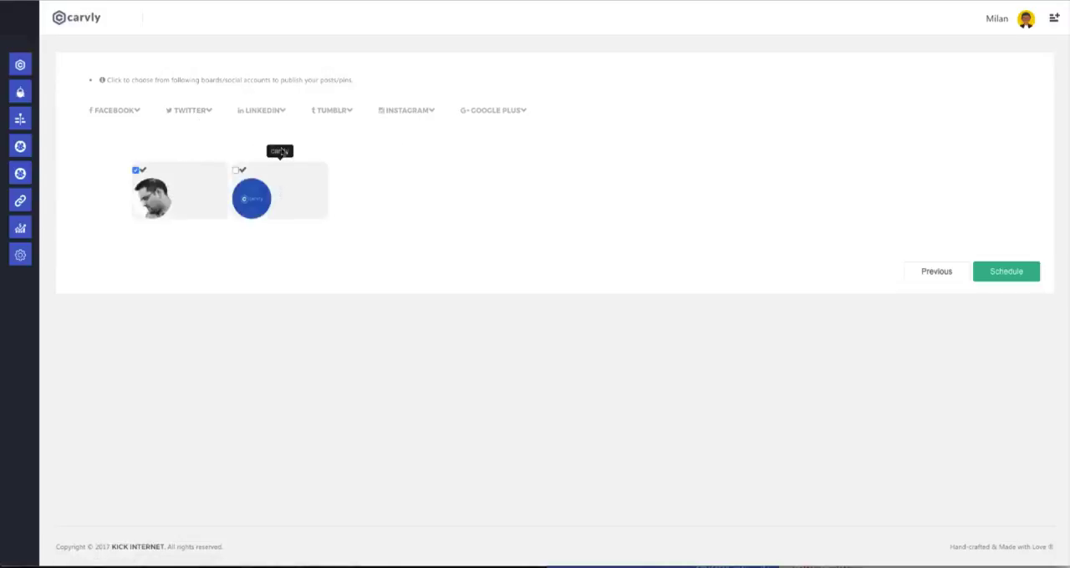
left_click(261, 194)
left_click(995, 281)
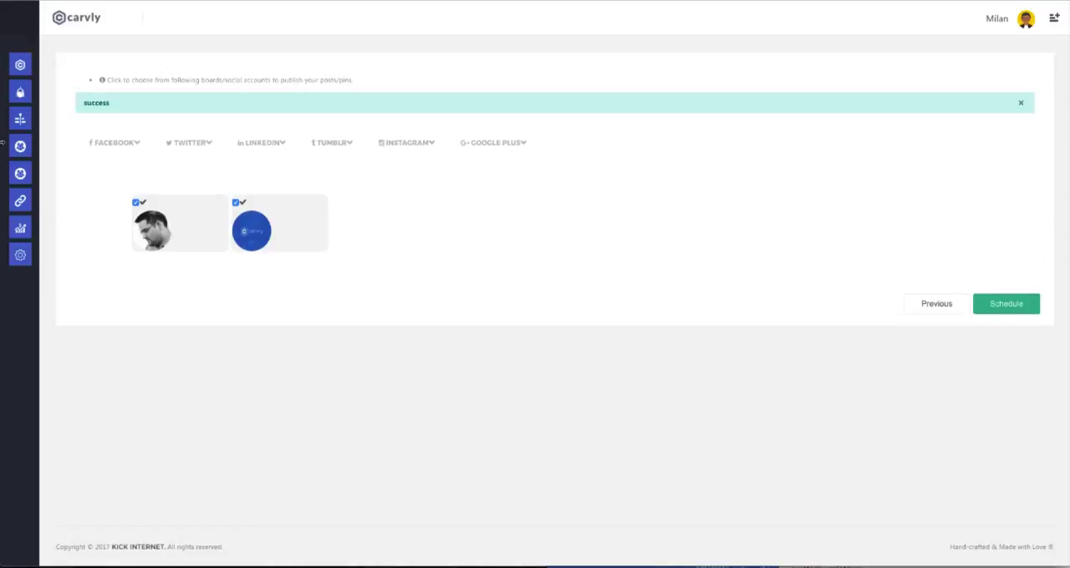
Open the list of existing bots and toggle the activation of the "Bot Name" bot.
mouse_move(31, 126)
left_click(40, 92)
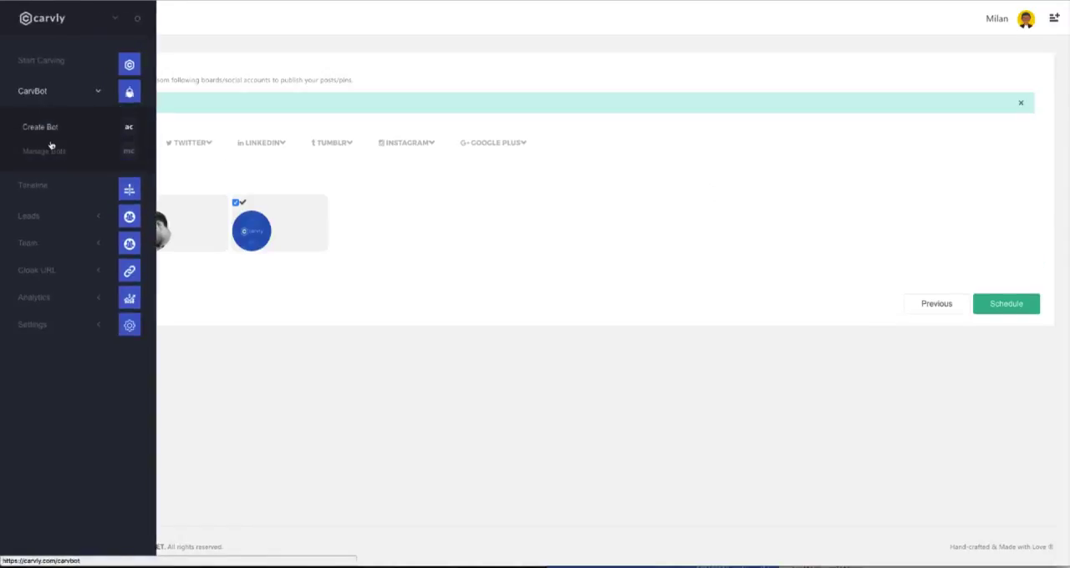
left_click(46, 150)
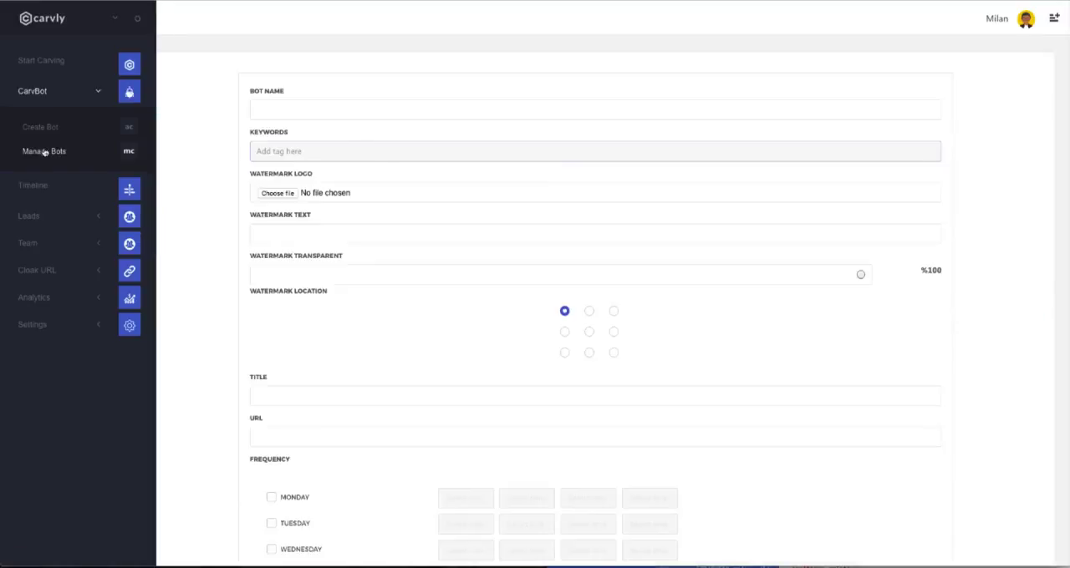
left_click(42, 150)
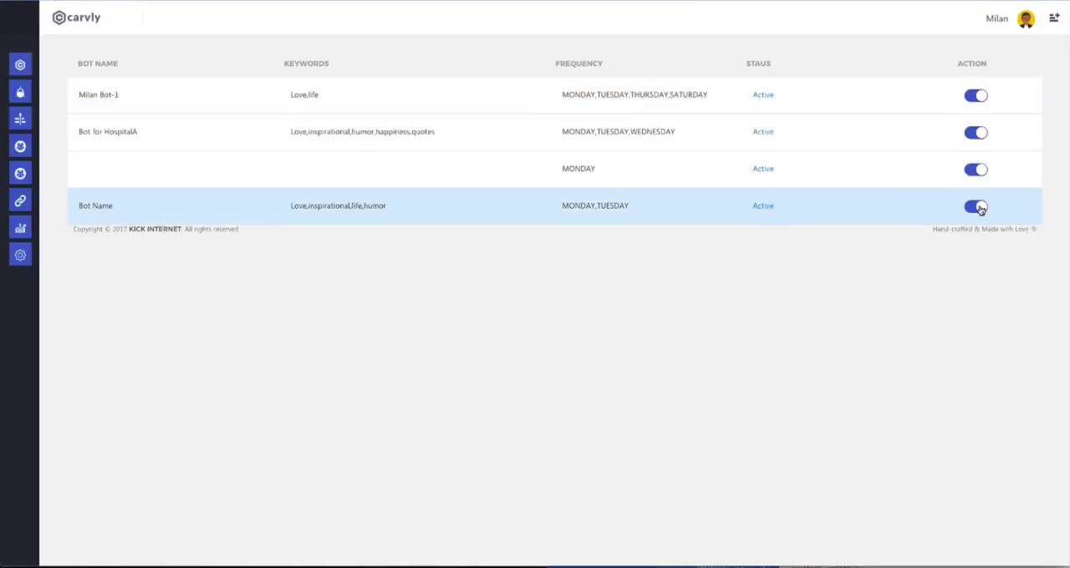
left_click(975, 208)
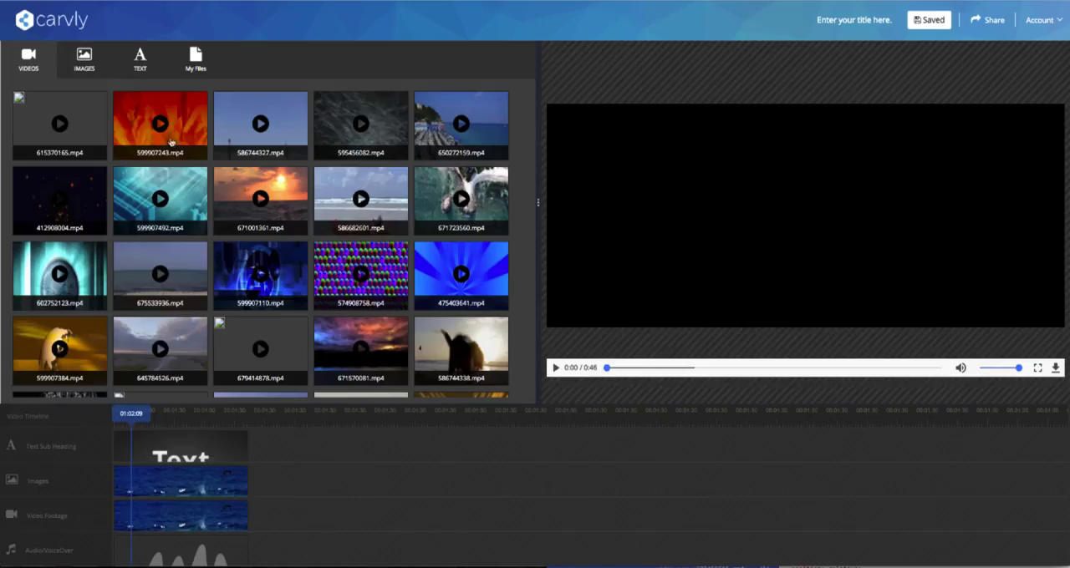
In the video builder, preview the stock video 599907243.mp4 and look through the stock images.
left_click(161, 124)
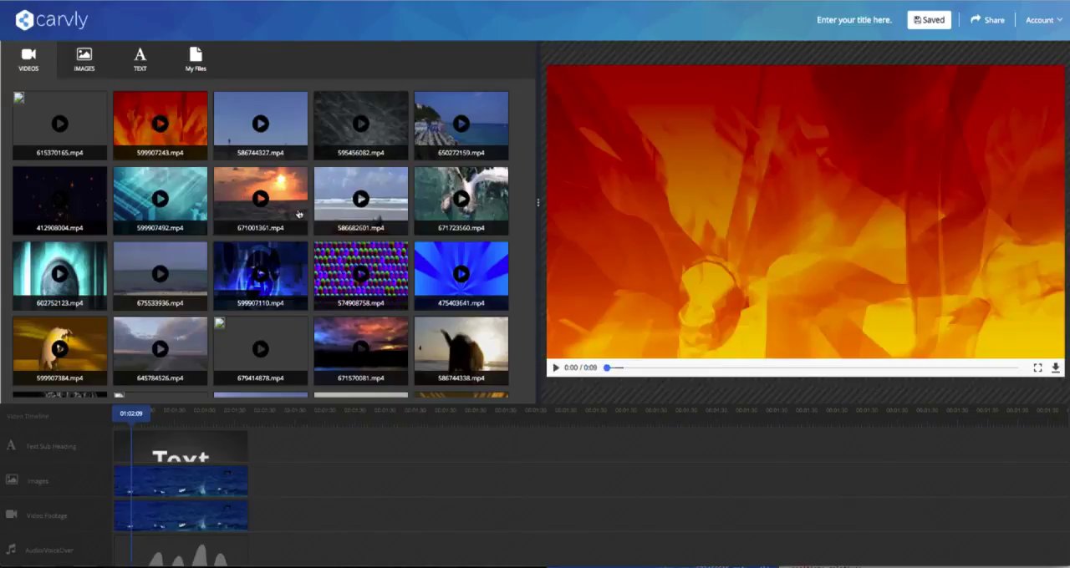
left_click(555, 369)
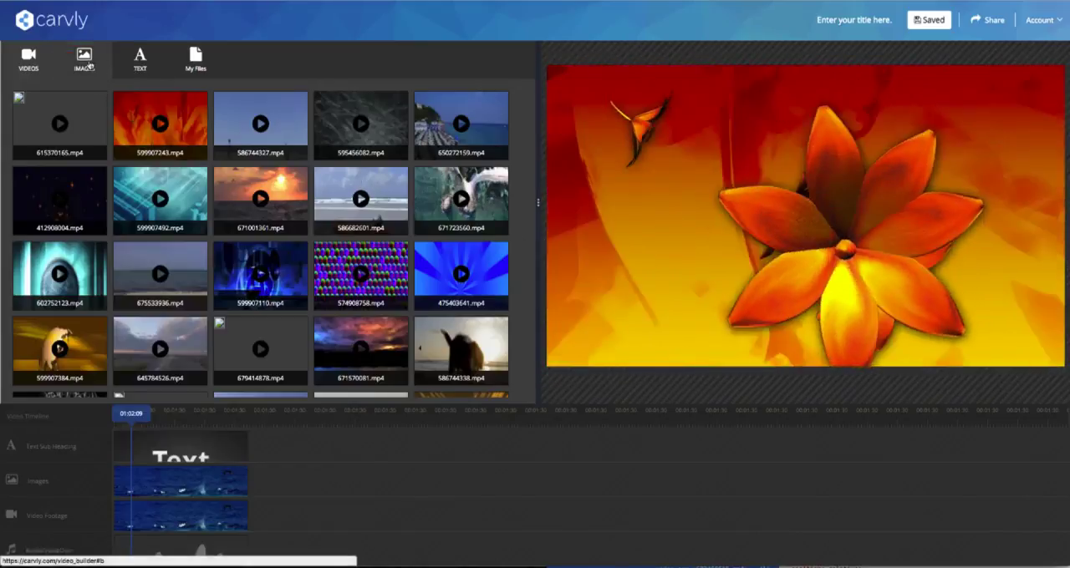
left_click(94, 63)
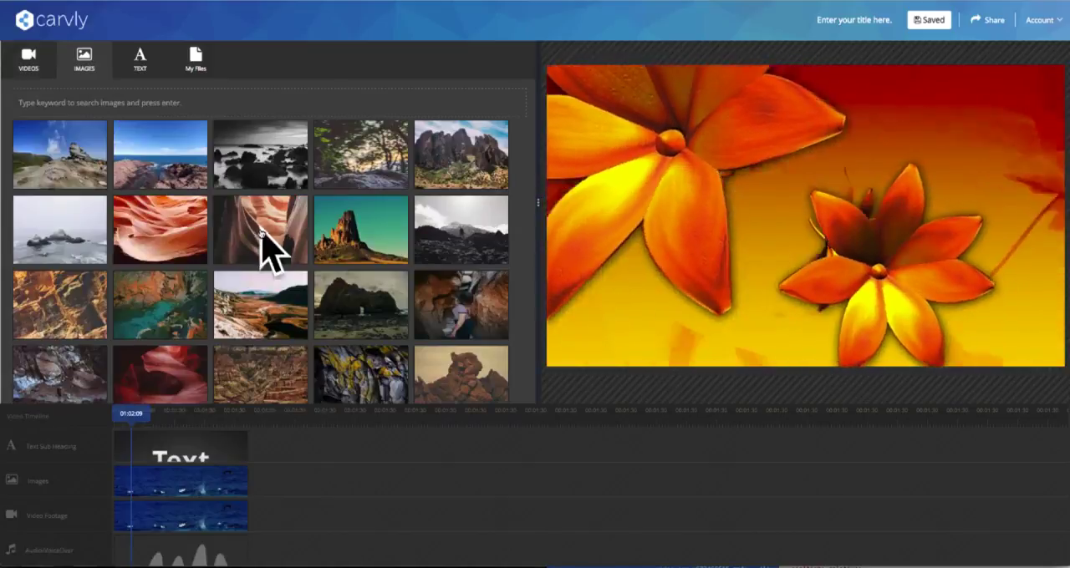
left_click(28, 58)
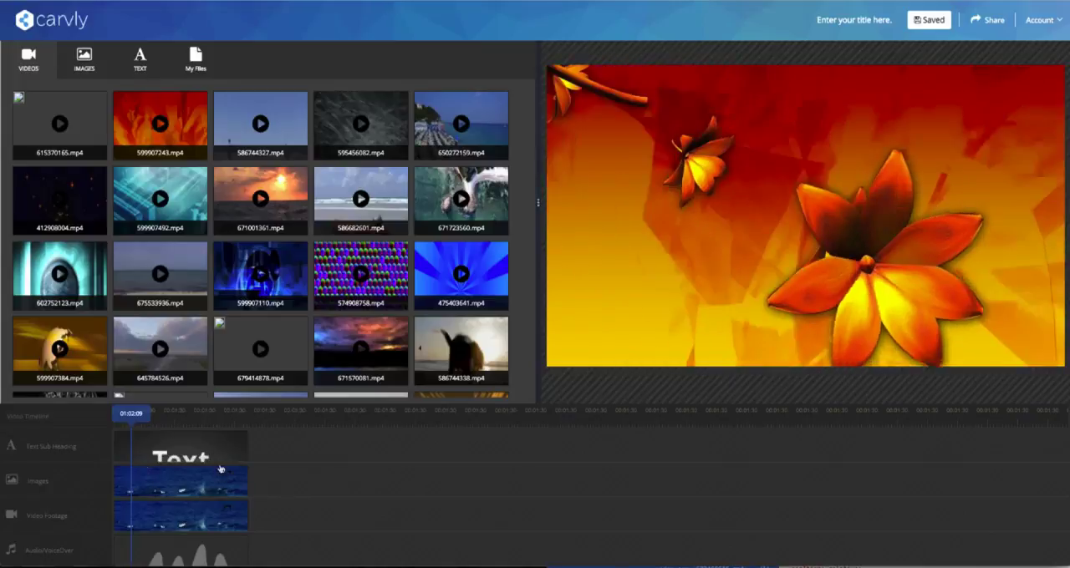
Shift the text and image clips forward on the timeline, keep the video footage clip at the start, and advance the playhead.
left_click_drag(143, 458, 286, 480)
mouse_move(243, 516)
left_mouse_down()
mouse_move(415, 519)
mouse_move(255, 522)
left_mouse_up()
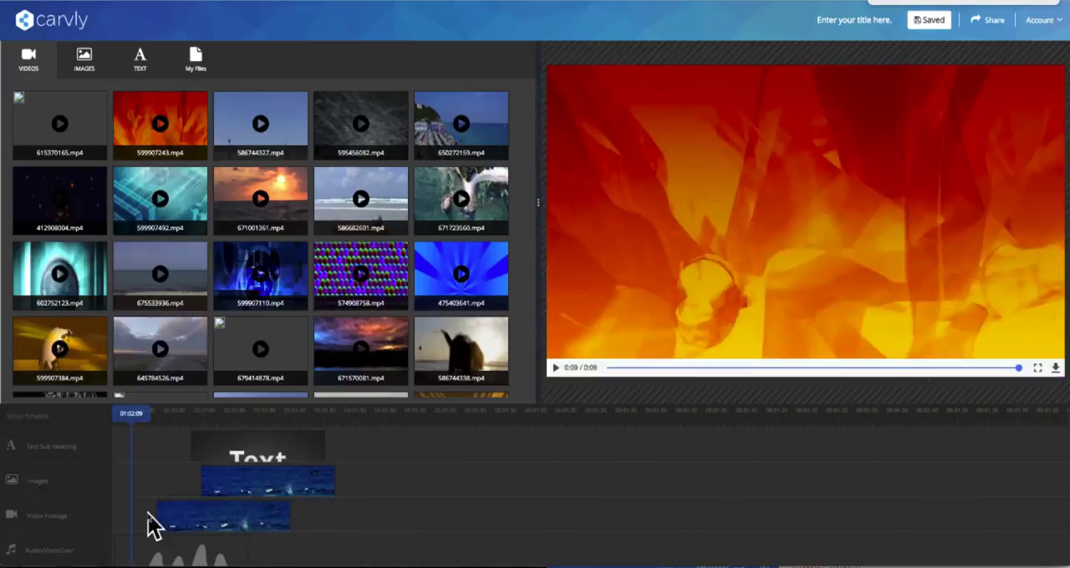
left_click_drag(159, 517, 157, 516)
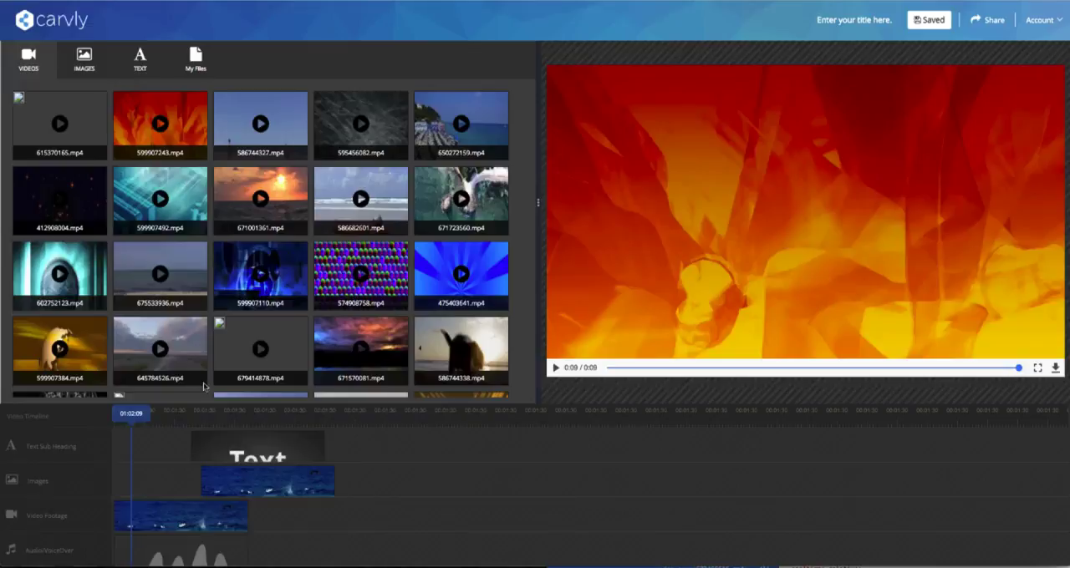
left_click(213, 417)
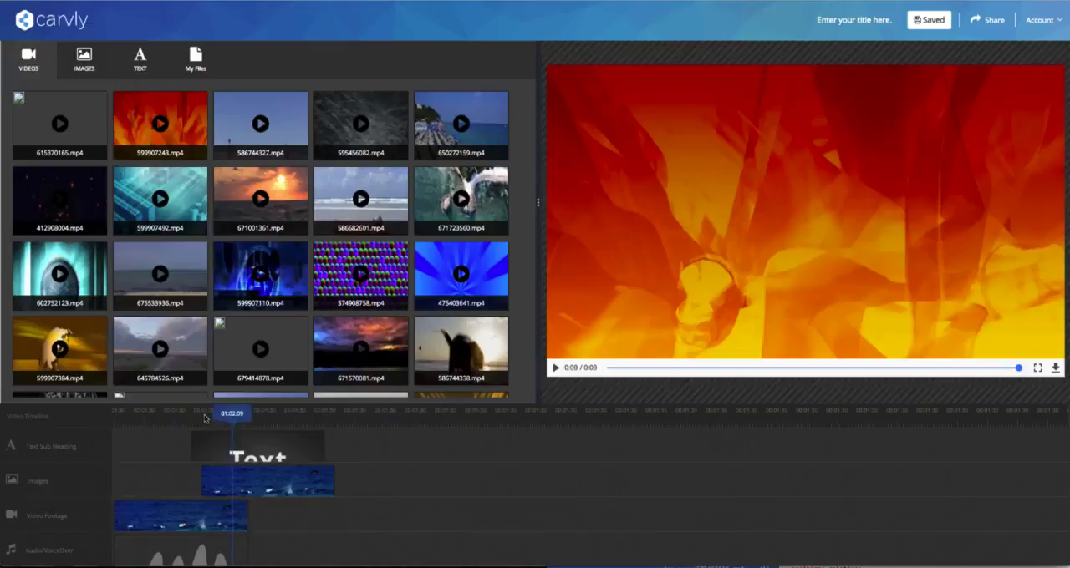
Look through the stock images and the video, image and audio sections of the personal files, ending at the stock videos.
left_click(84, 62)
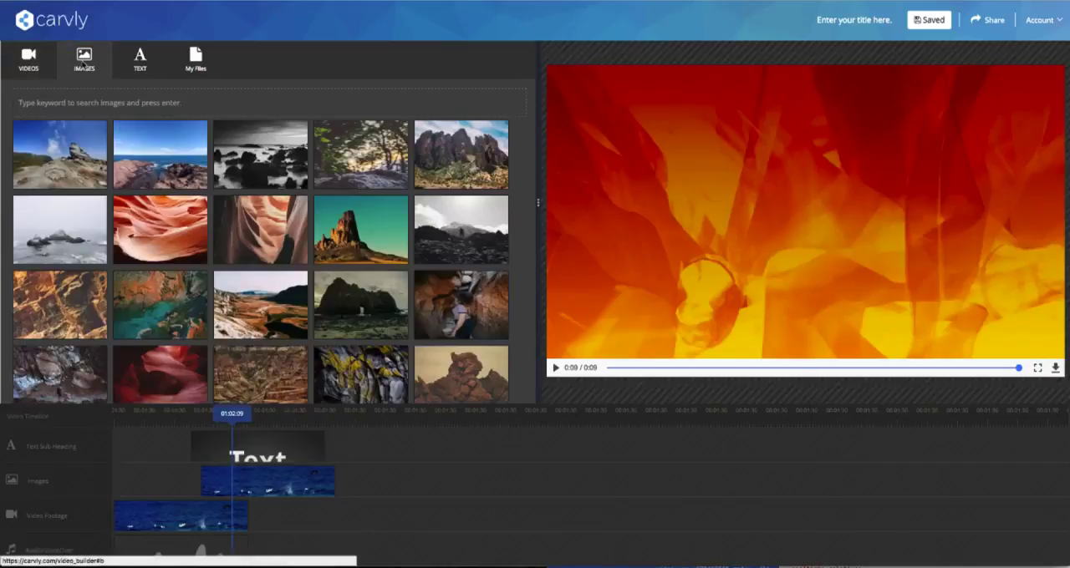
left_click(199, 64)
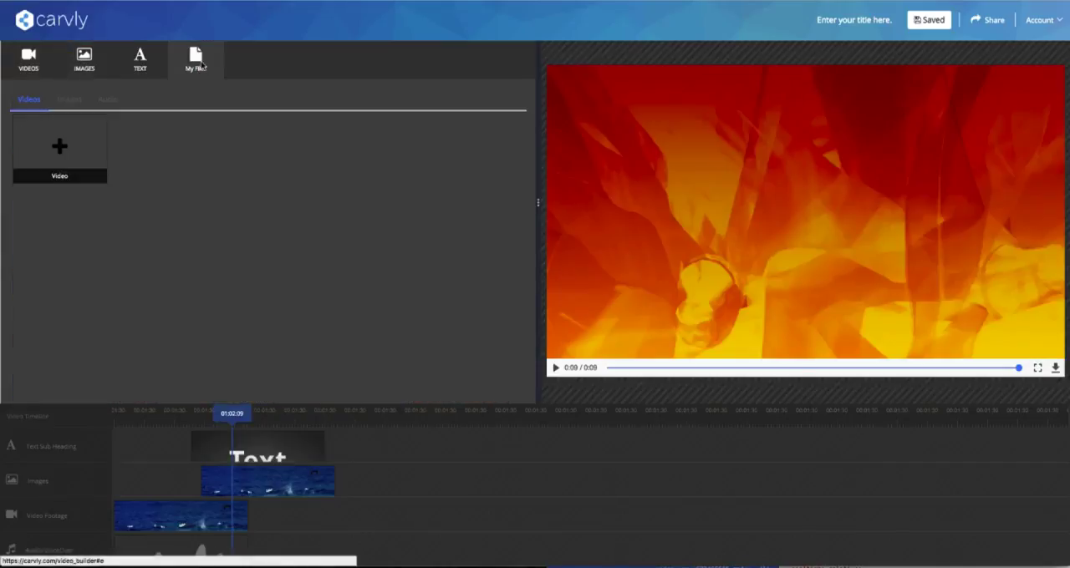
left_click(69, 99)
left_click(107, 99)
left_click(41, 71)
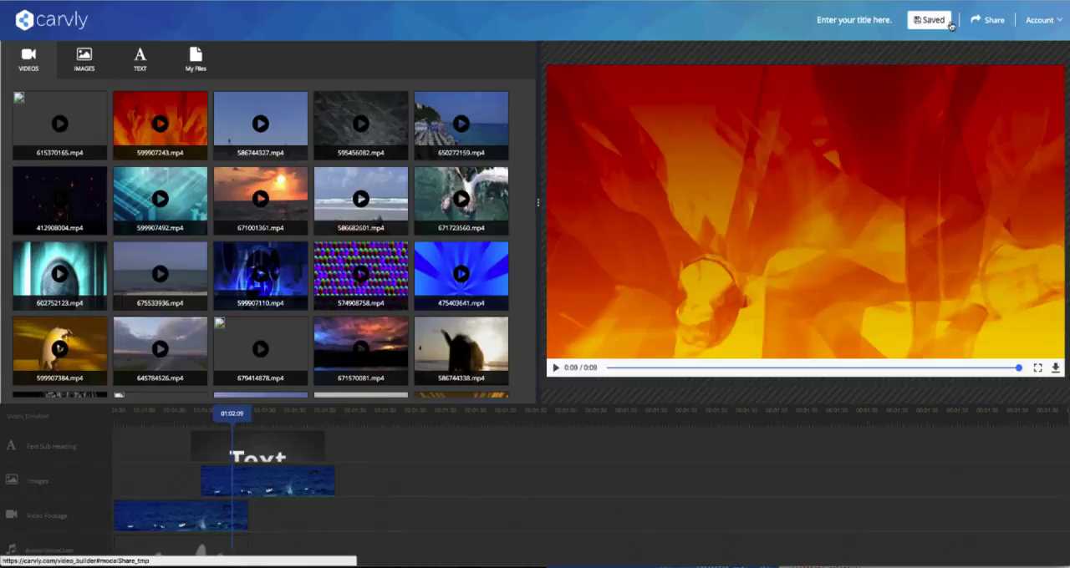
Look through the video builder's account options and return to the dashboard.
left_click(1047, 24)
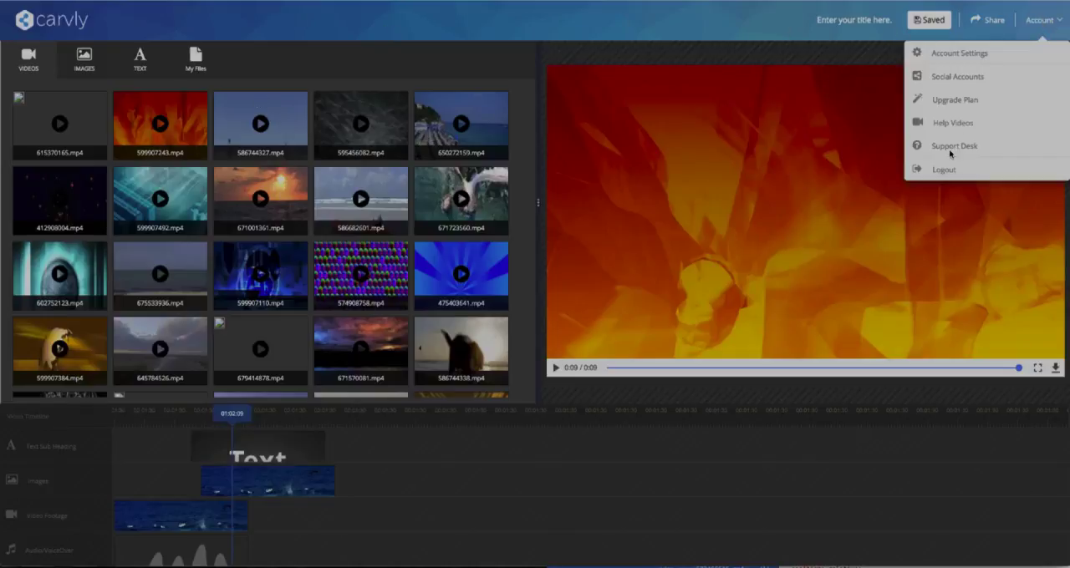
right_click(717, 31)
left_click(705, 21)
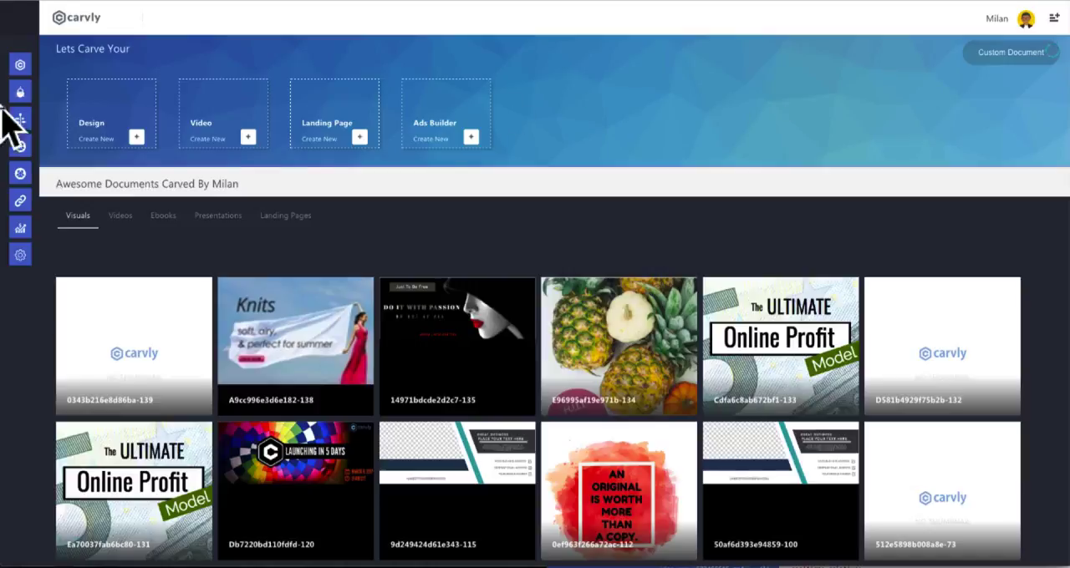
Open the post timeline and review the published posts and the error posts, ending on the published ones.
mouse_move(23, 96)
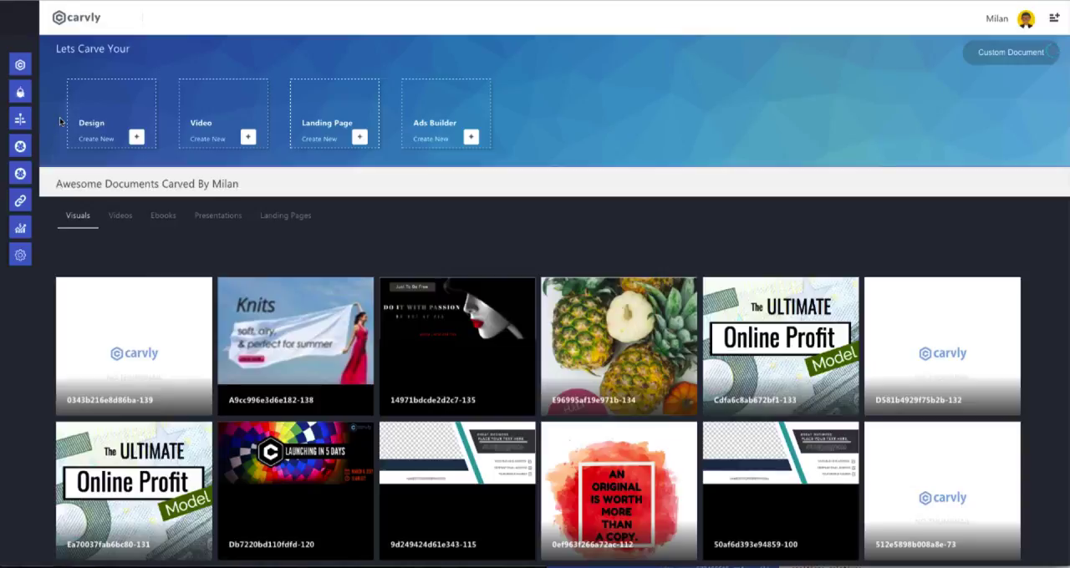
mouse_move(29, 94)
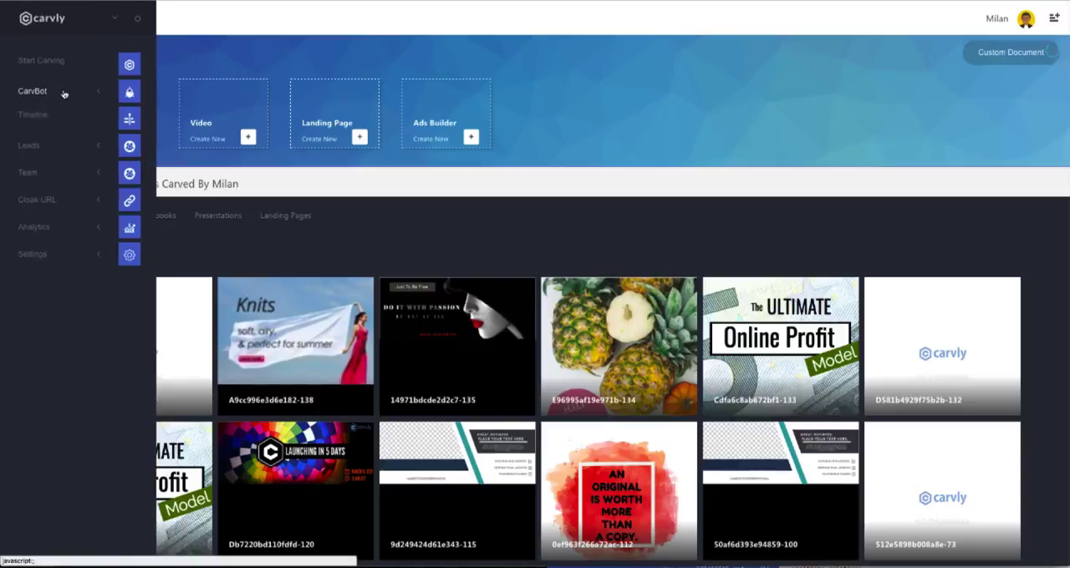
left_click(45, 118)
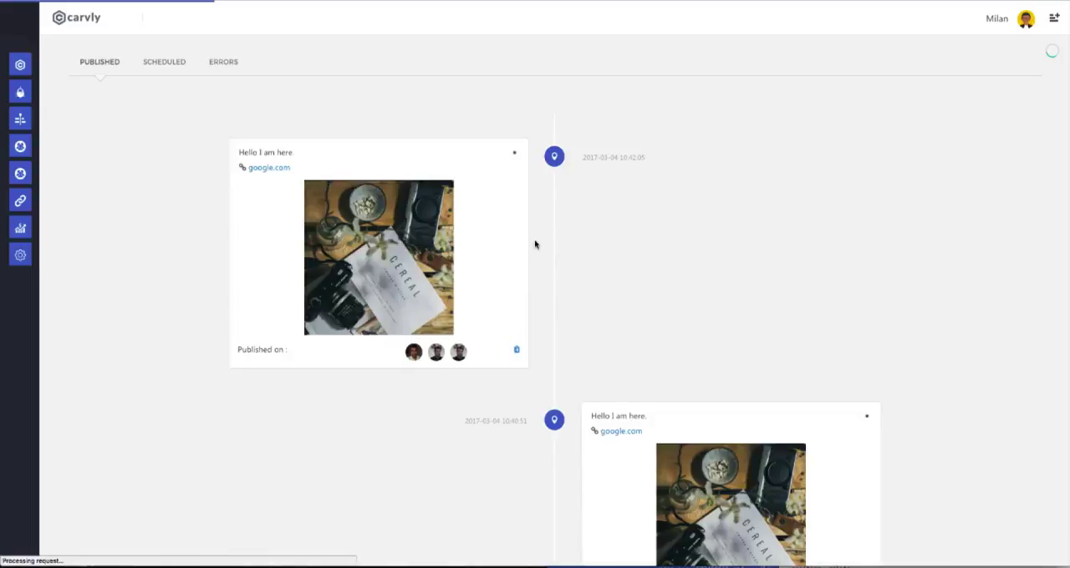
scroll(594, 275, "down", 11)
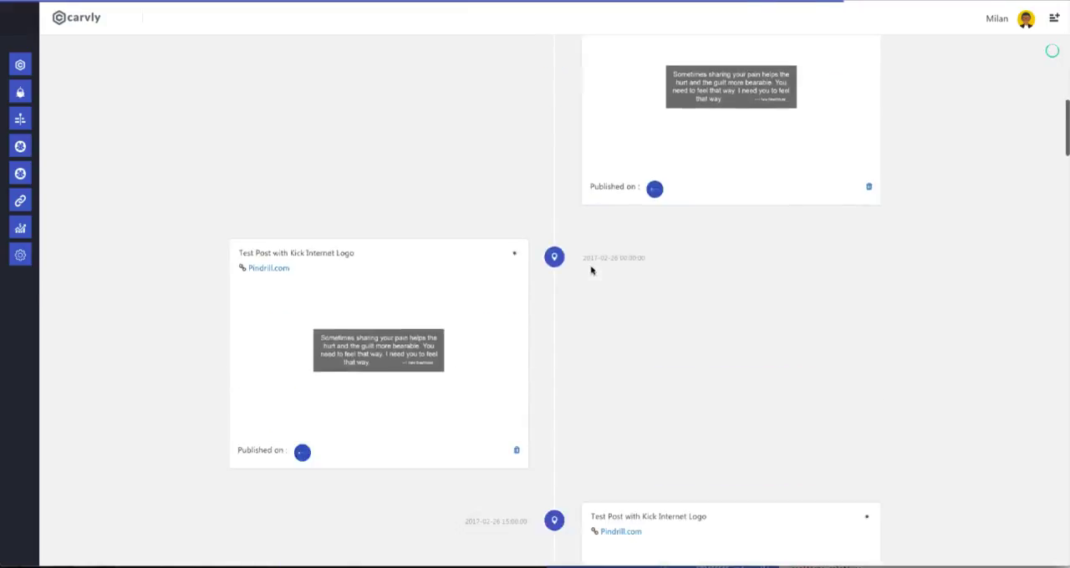
scroll(592, 272, "up", 9)
scroll(241, 246, "up", 3)
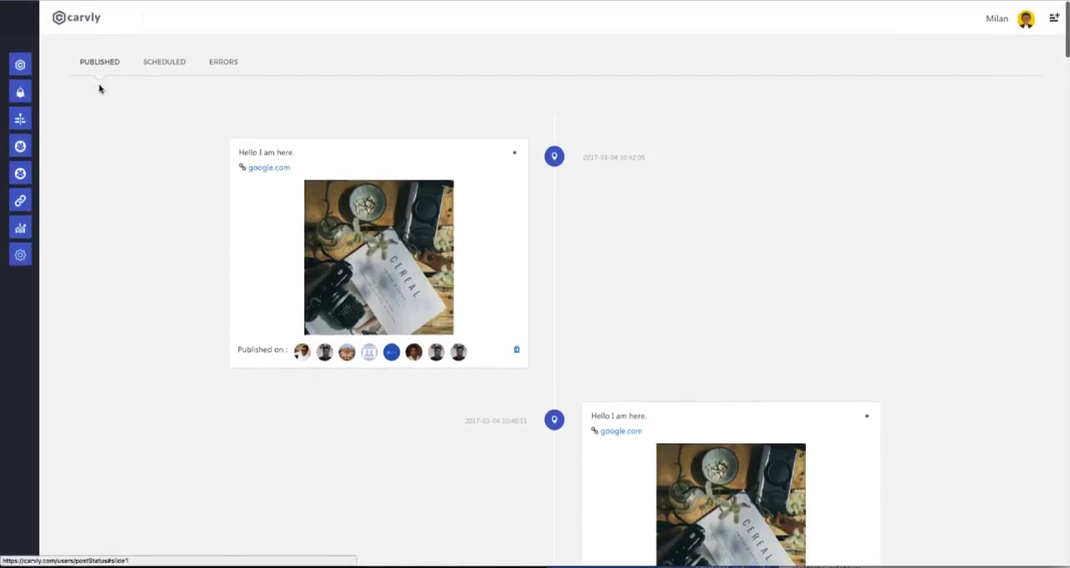
left_click(214, 69)
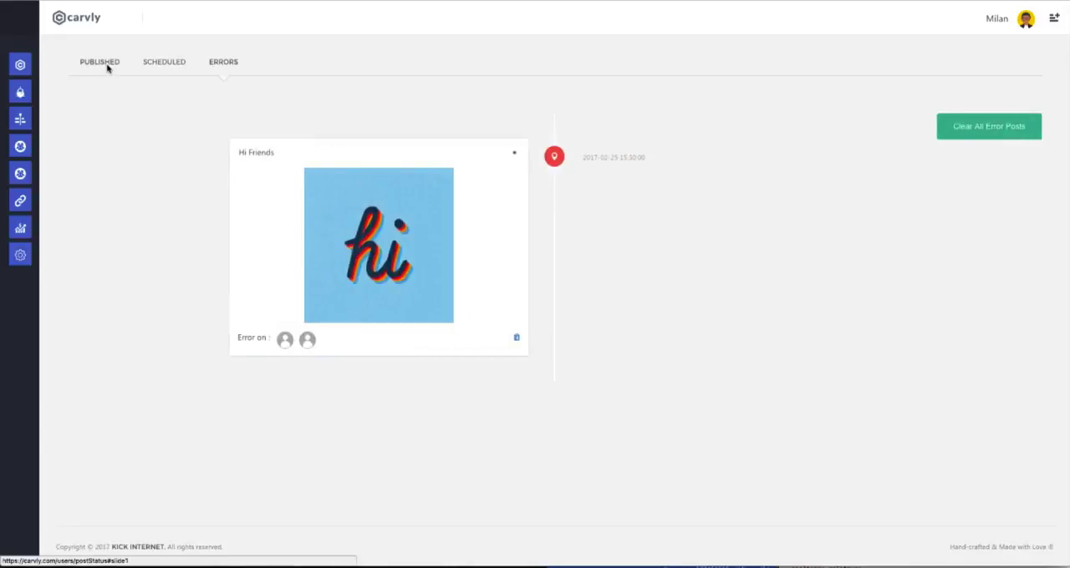
left_click(107, 68)
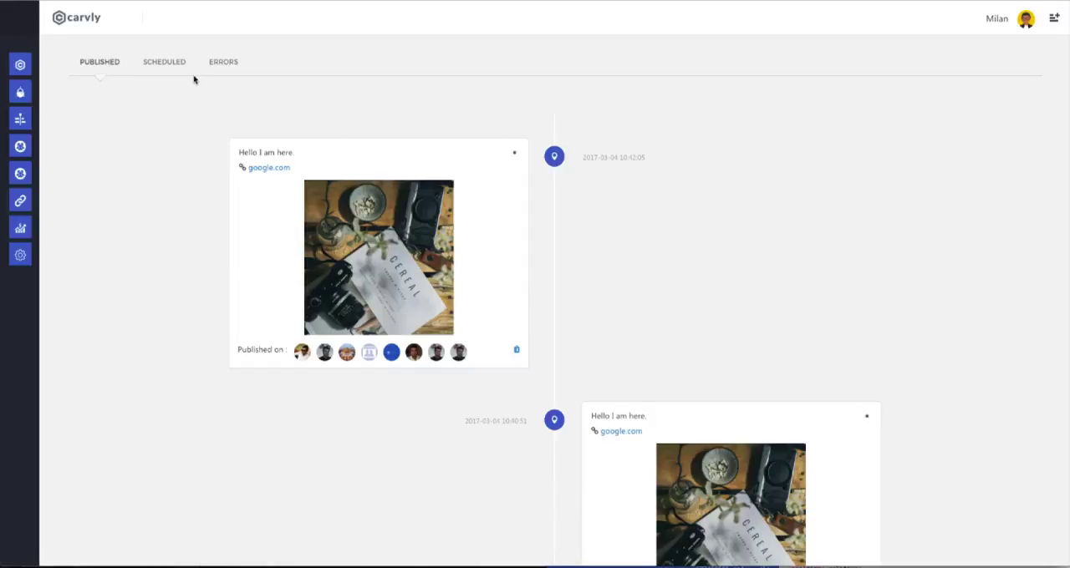
Review the list of collected leads and the list of lead campaigns with their views, downloads and publish states.
mouse_move(19, 109)
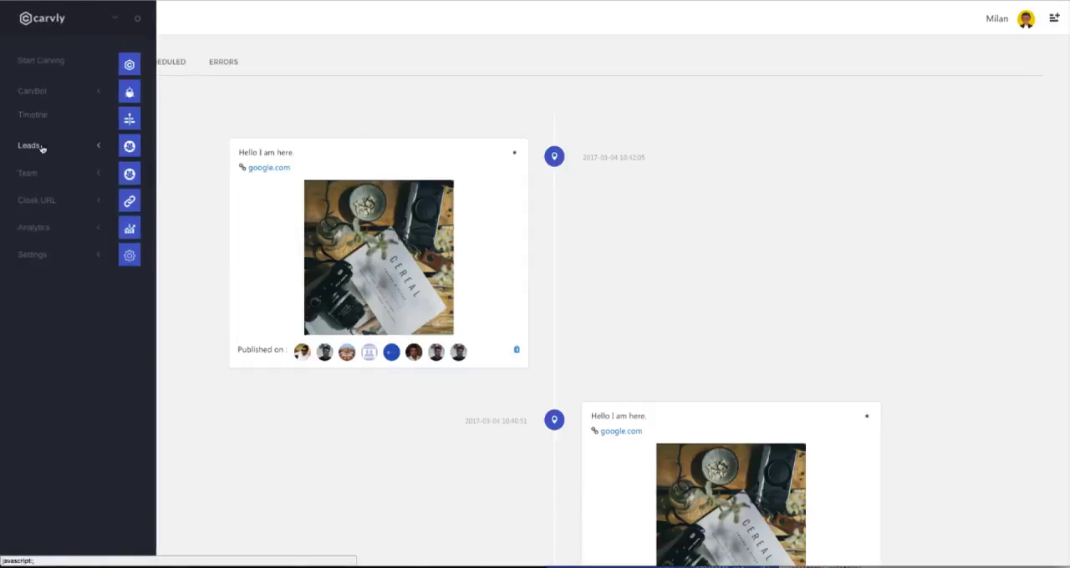
left_click(33, 146)
left_click(37, 183)
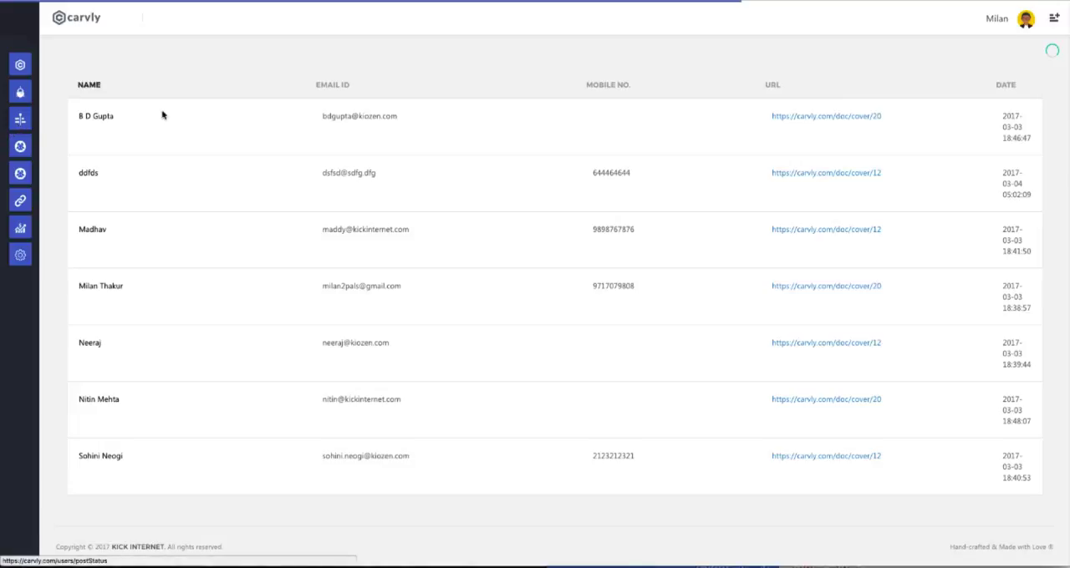
mouse_move(32, 117)
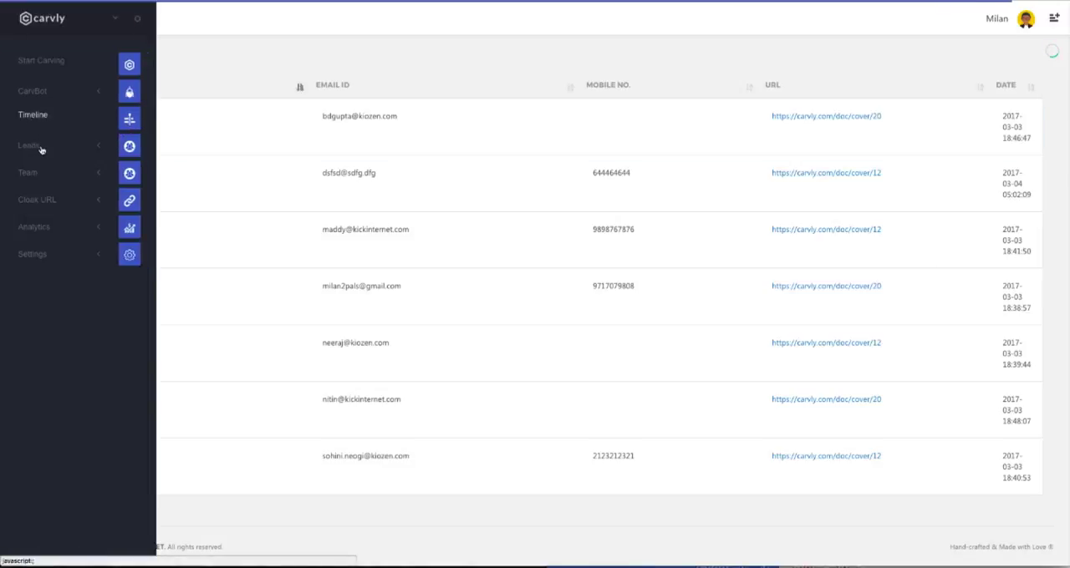
left_click(41, 148)
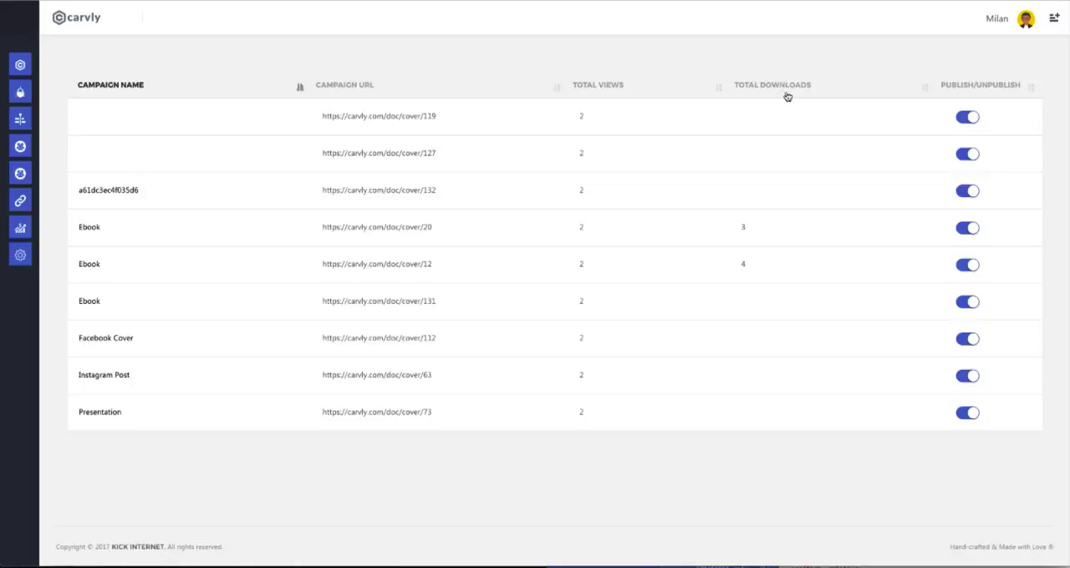
View the list of team members and open the Cloak URL page with its website URL form.
mouse_move(33, 134)
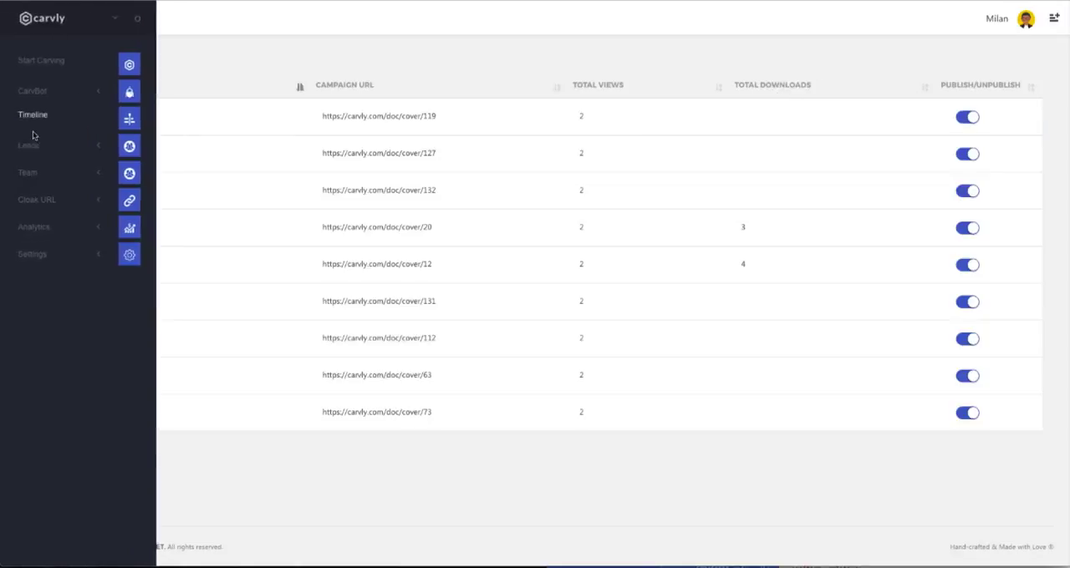
left_click(86, 176)
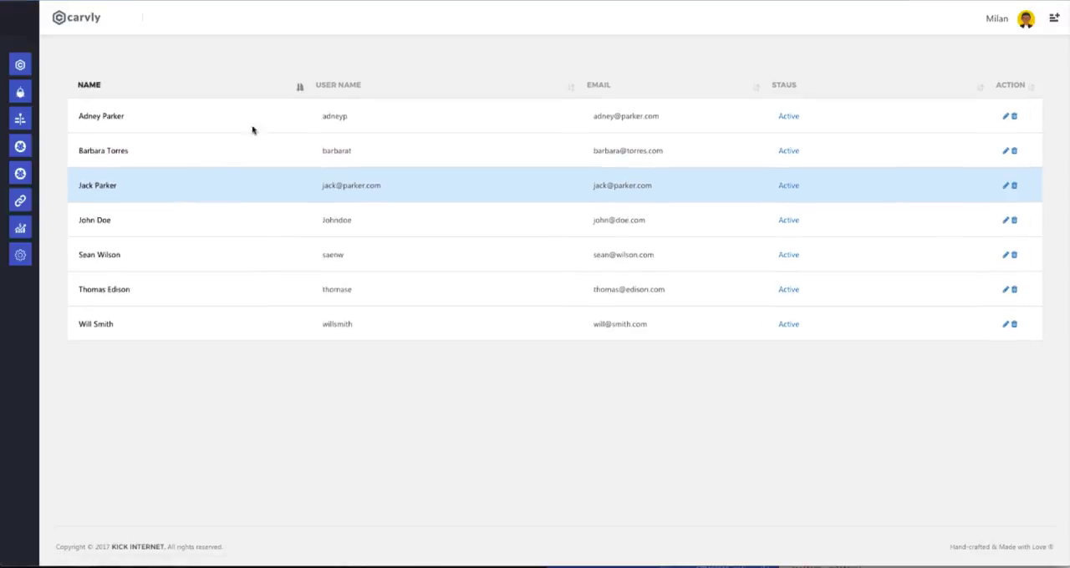
mouse_move(33, 154)
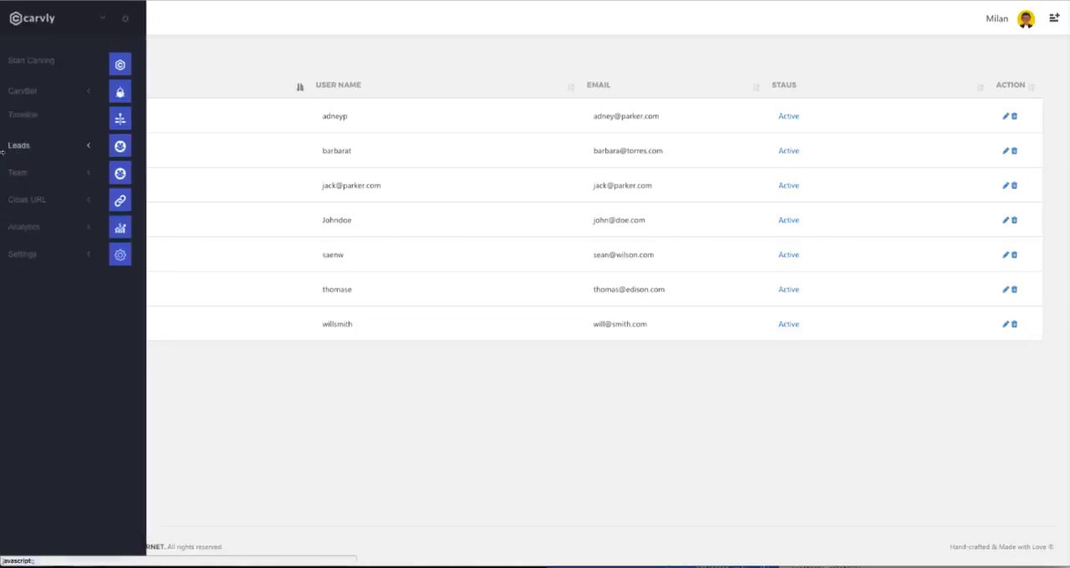
left_click(51, 200)
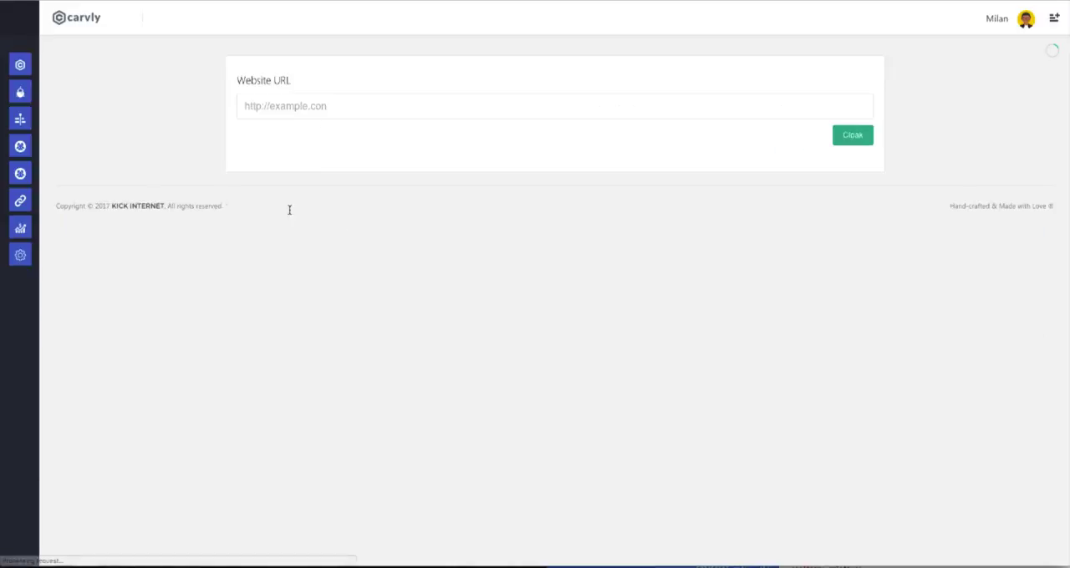
mouse_move(25, 198)
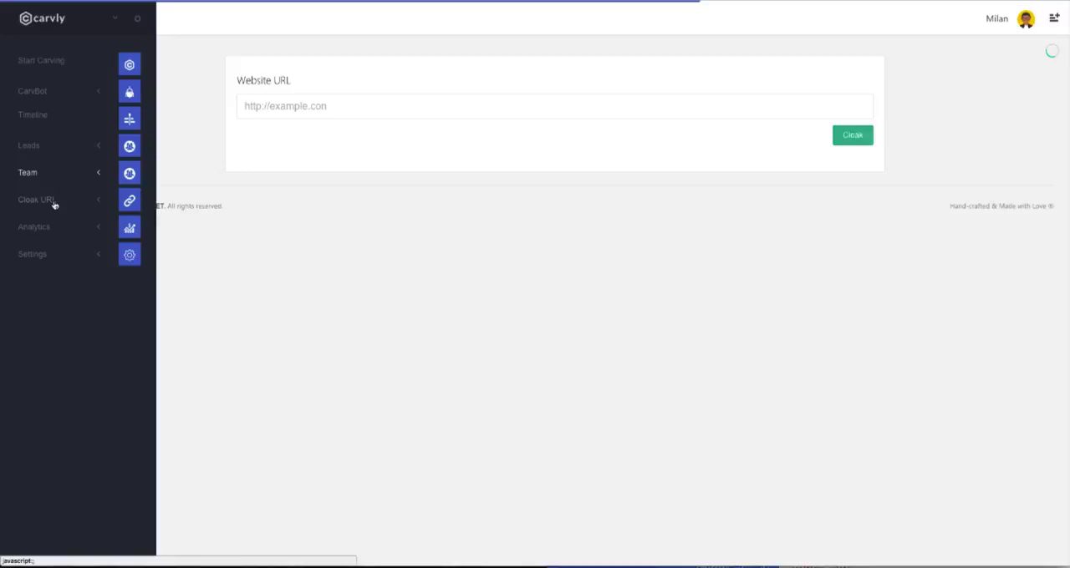
left_click(54, 204)
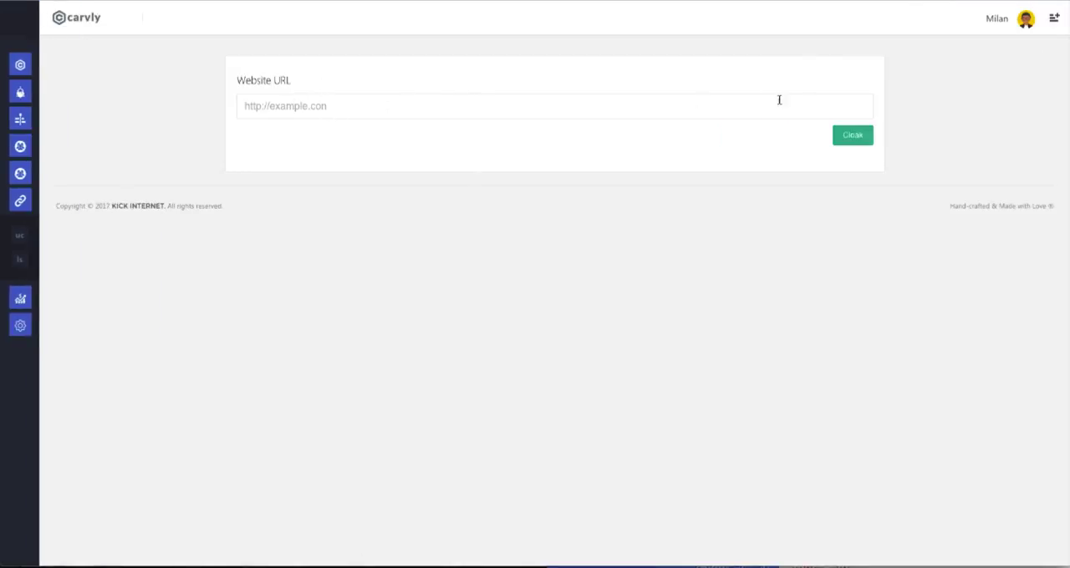
Return to the dashboard and log out of the account.
mouse_move(88, 208)
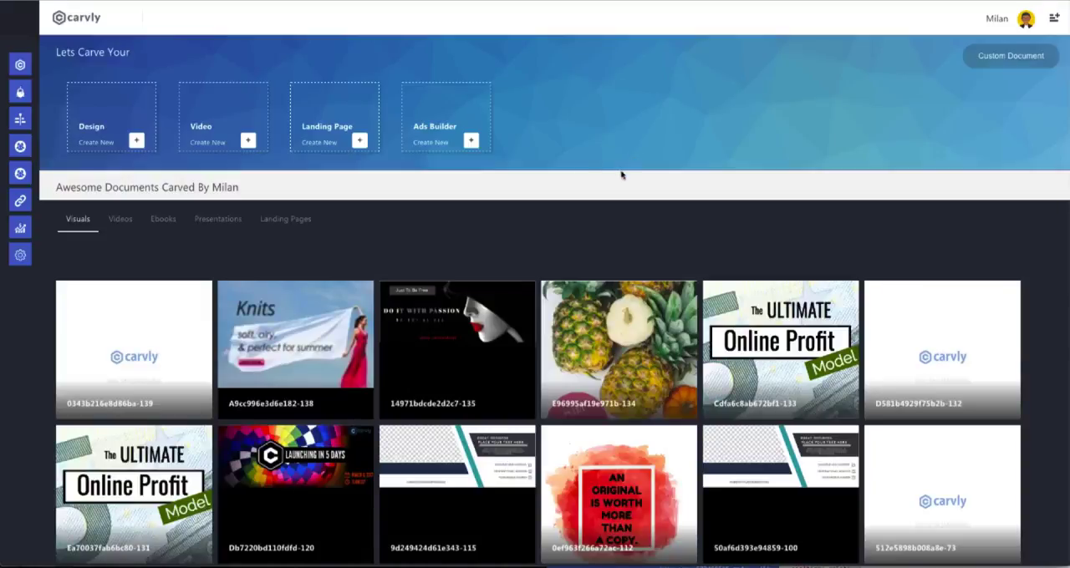
left_click(1022, 22)
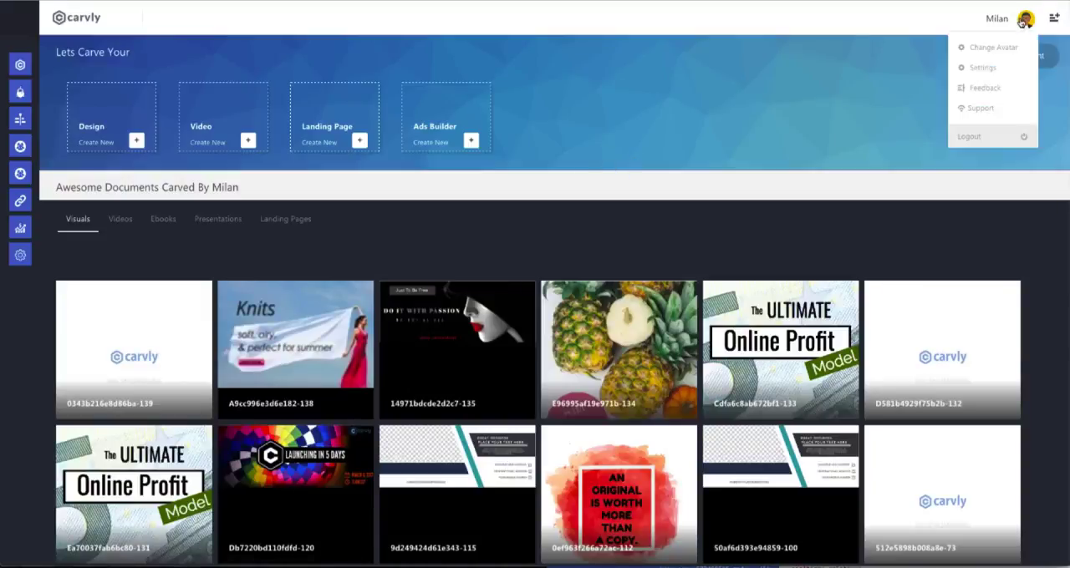
left_click(984, 137)
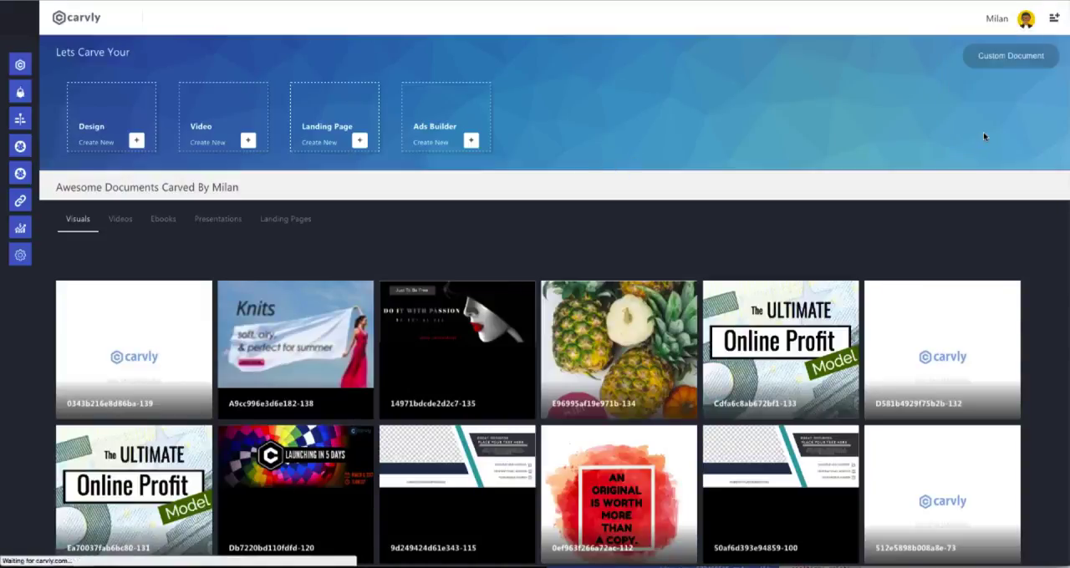